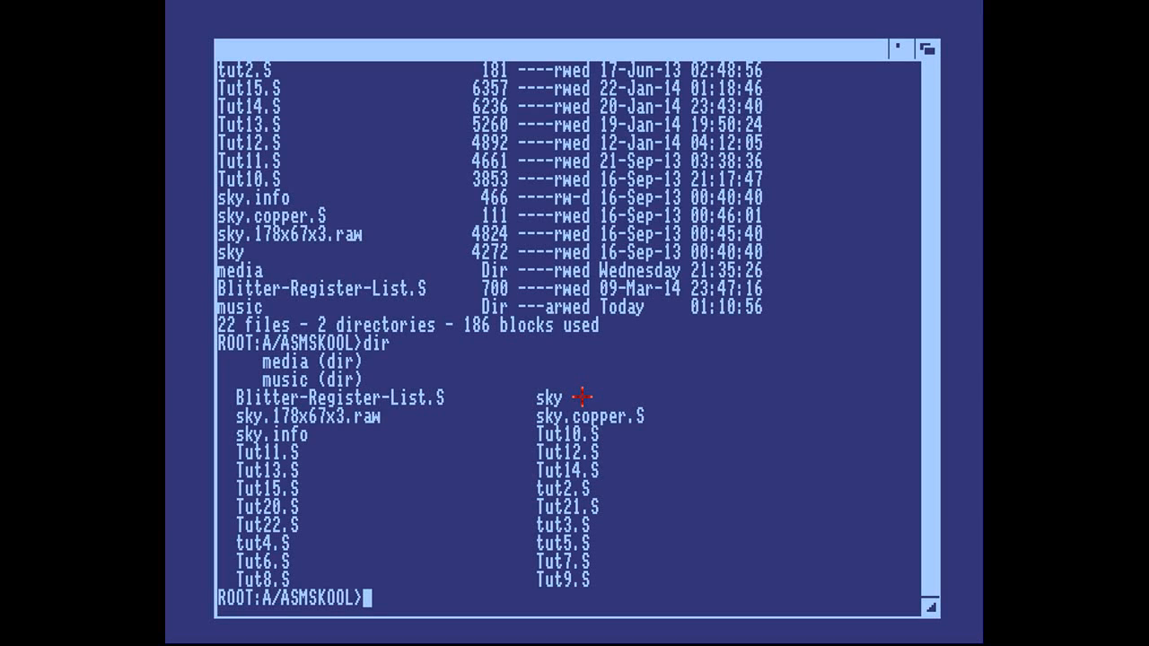
Change into the music directory and list its contents
text(cd music)
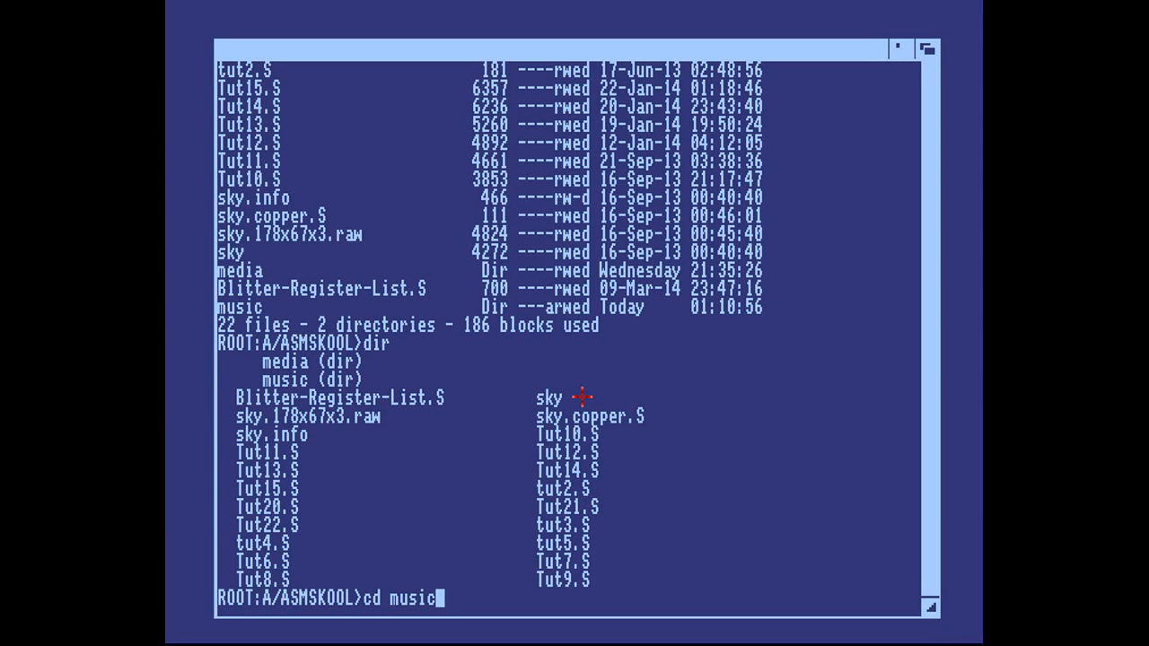
key(Return)
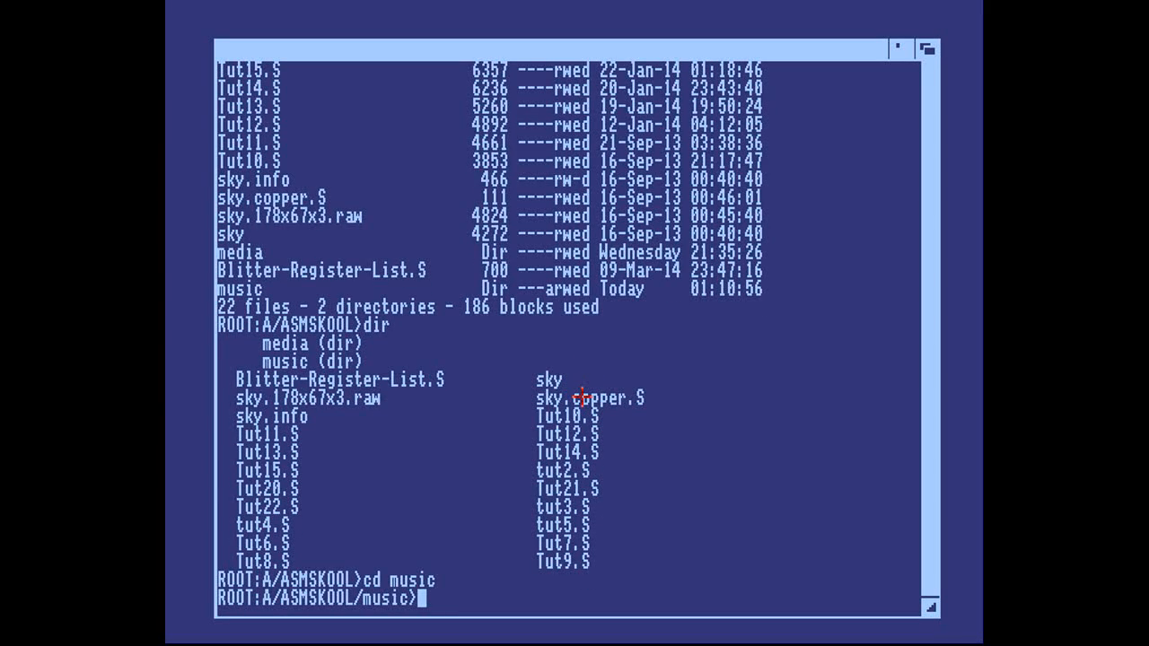
text(dir)
key(Return)
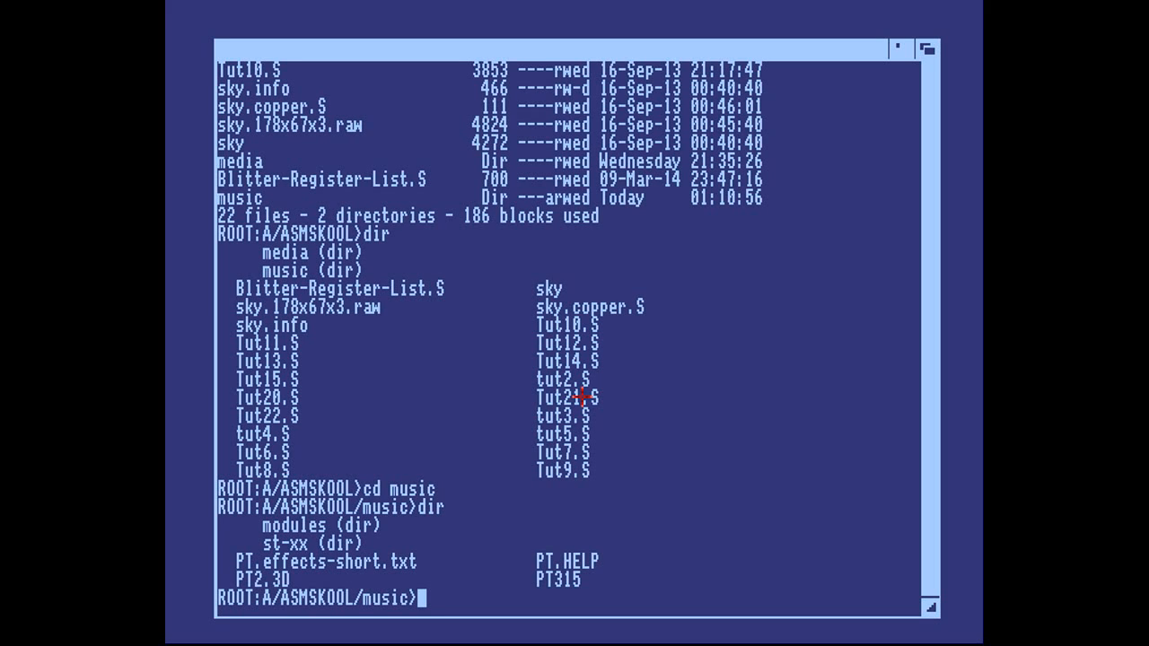
text(maked)
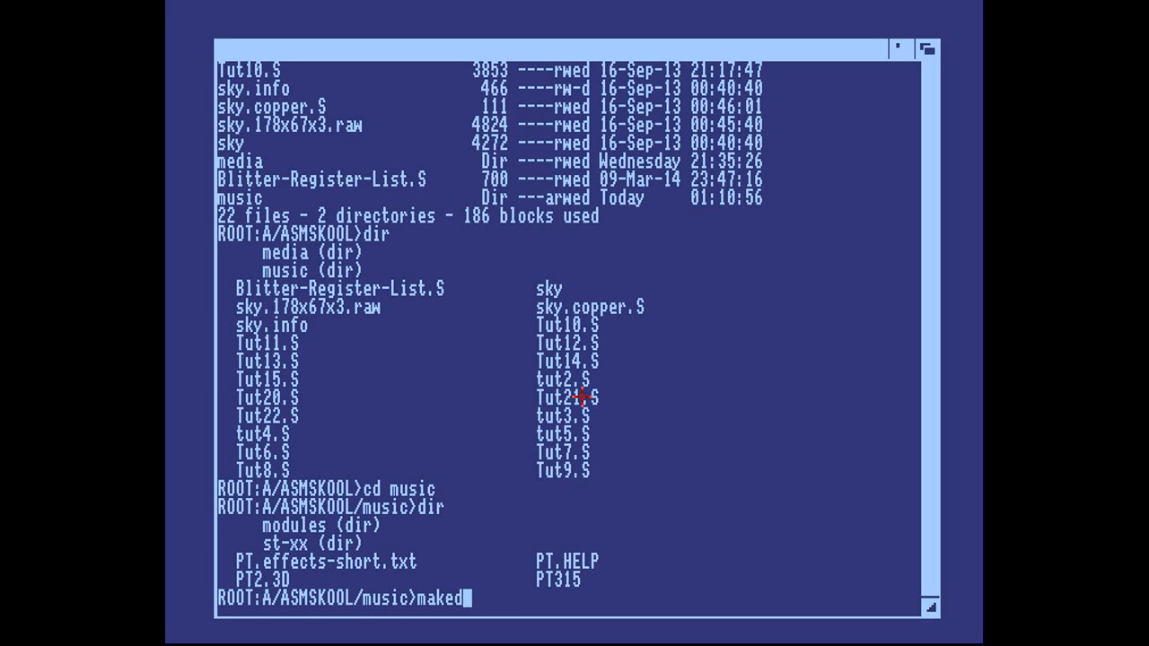
text(ir mod)
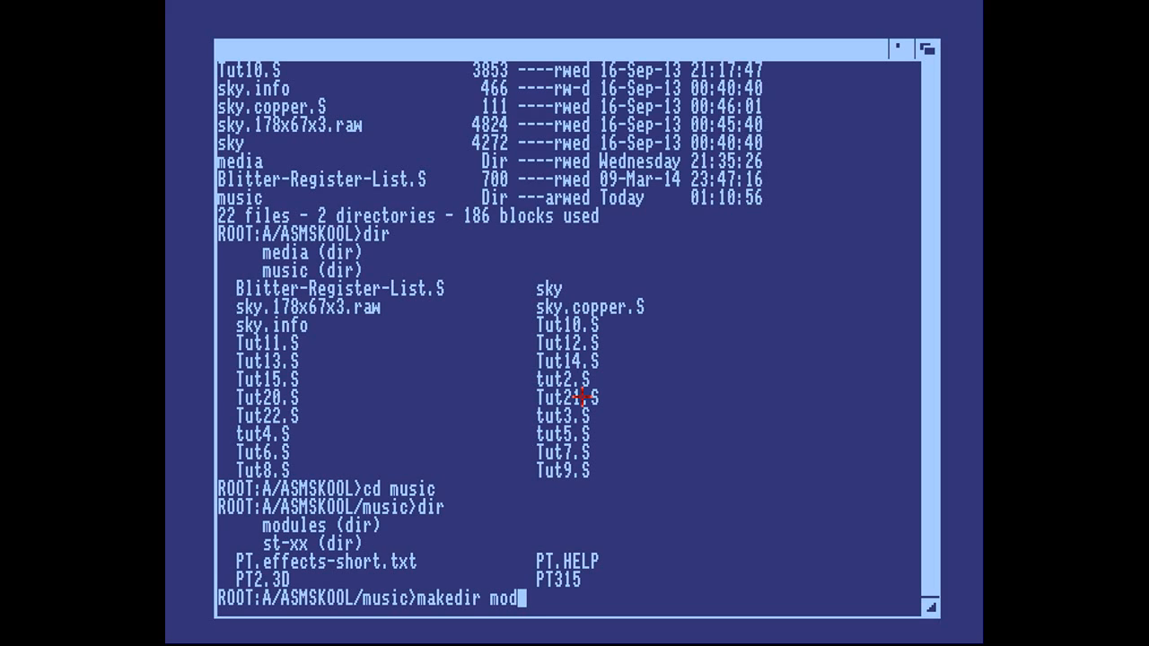
text(ules)
key(BackSpace)
key(BackSpace)
key(BackSpace)
key(BackSpace)
key(BackSpace)
key(BackSpace)
key(BackSpace)
key(BackSpace)
key(BackSpace)
key(BackSpace)
key(BackSpace)
key(BackSpace)
key(BackSpace)
key(BackSpace)
key(BackSpace)
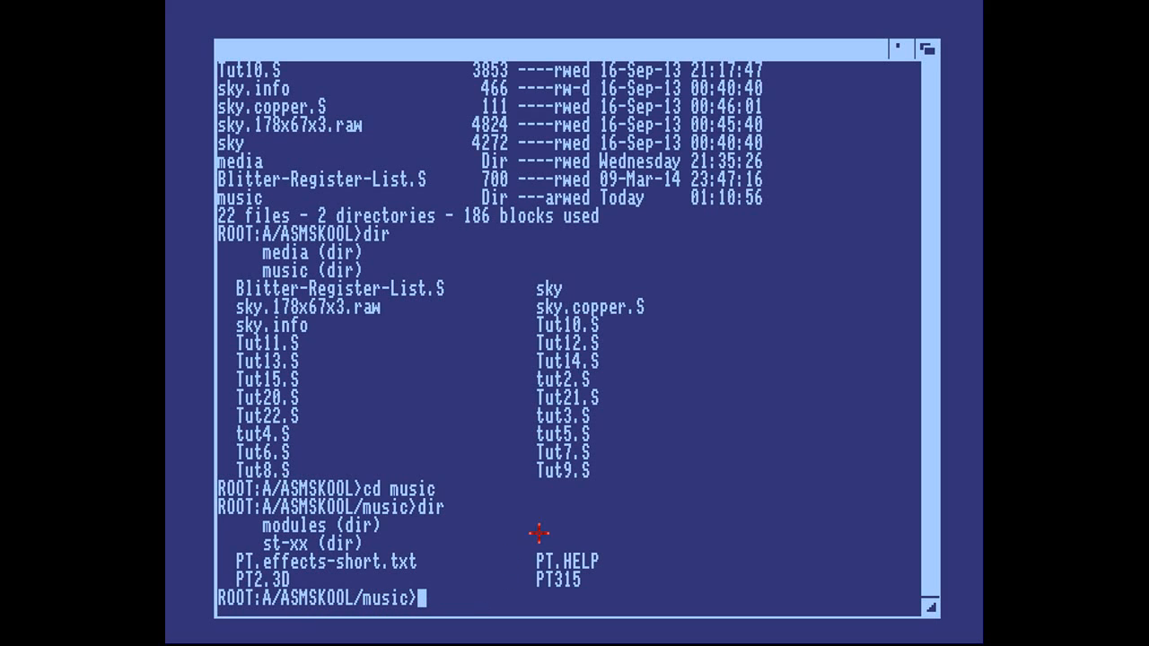
text(st-00:)
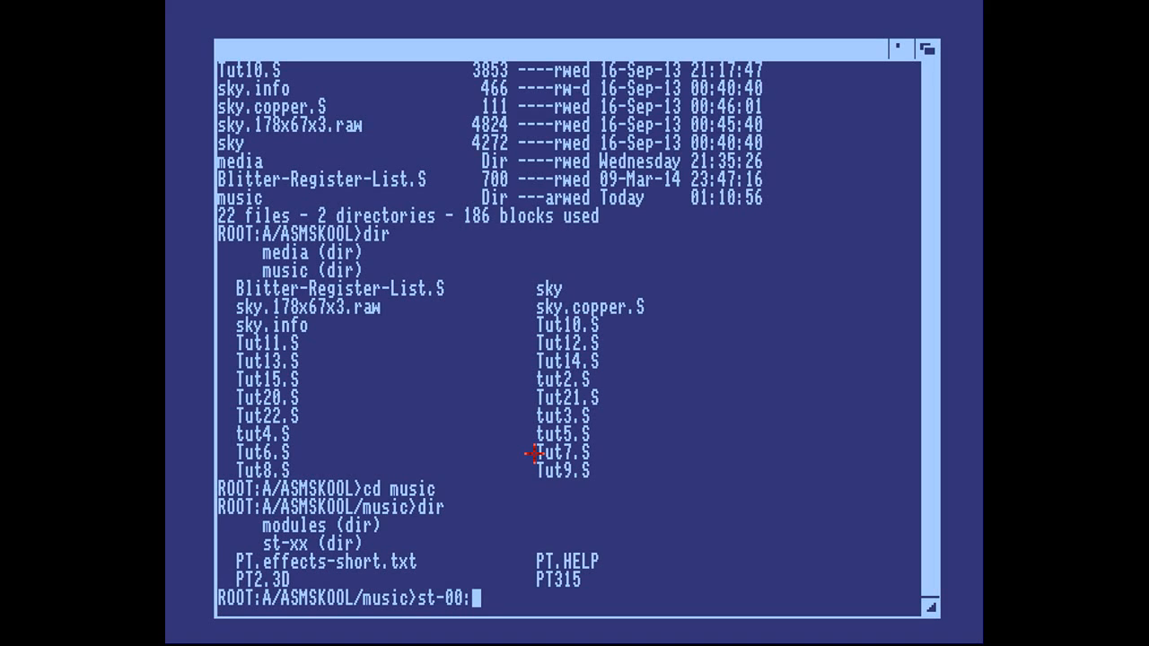
key(BackSpace)
key(BackSpace)
key(BackSpace)
key(BackSpace)
key(BackSpace)
key(BackSpace)
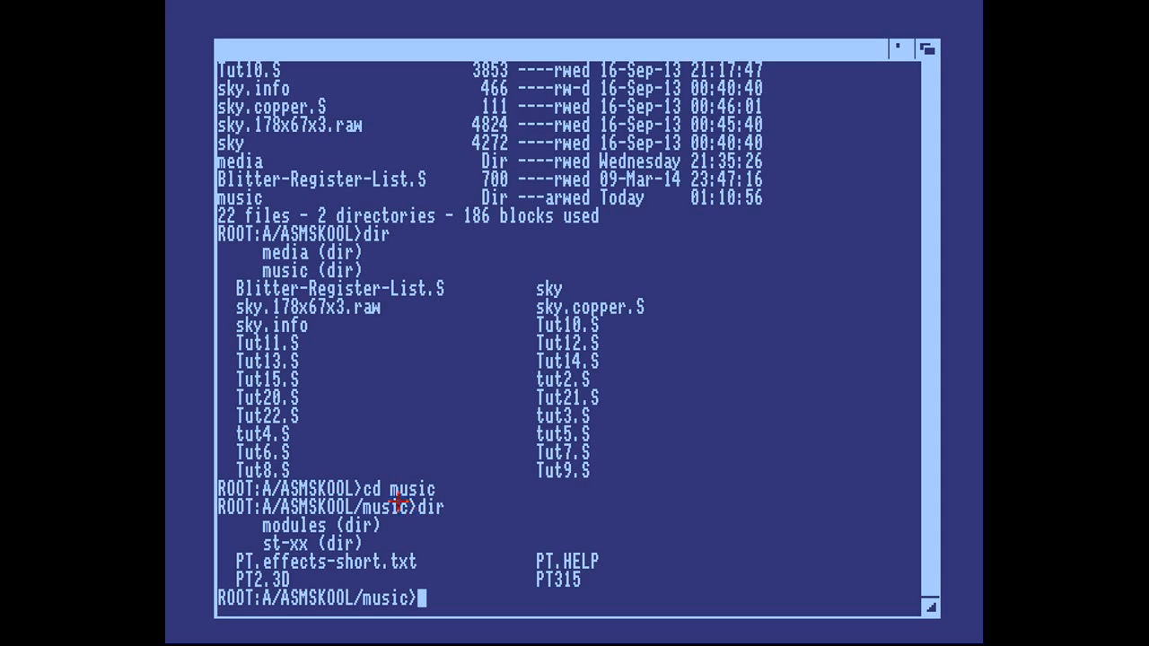
List the contents of the st-xx directory
text(dir st-xx)
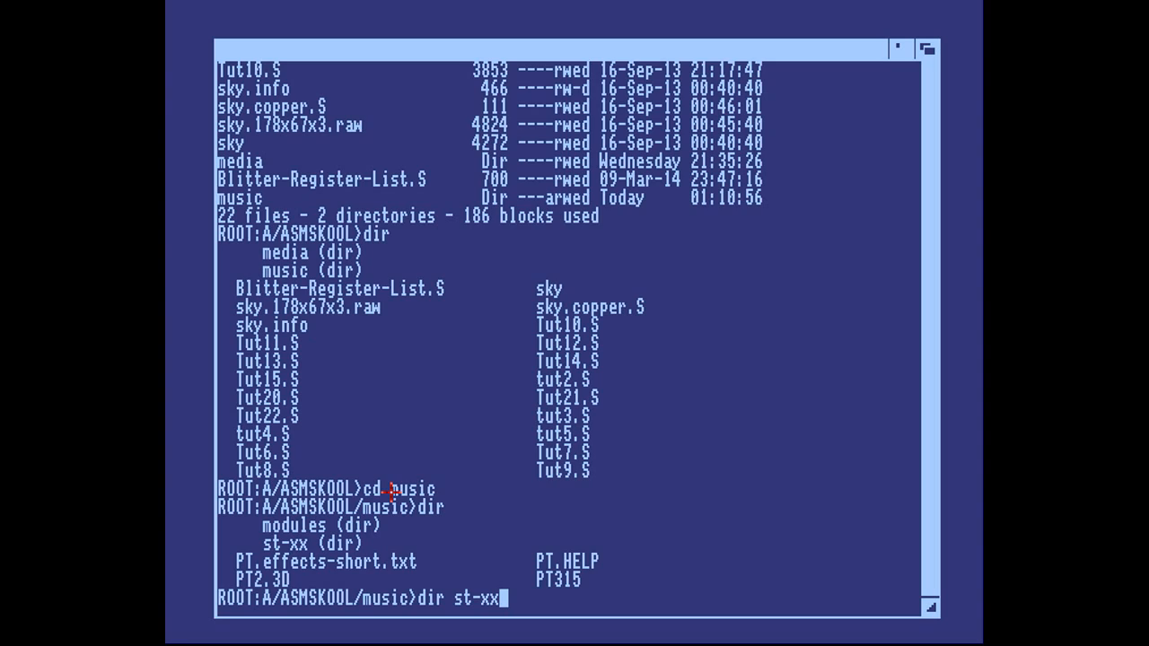
key(Return)
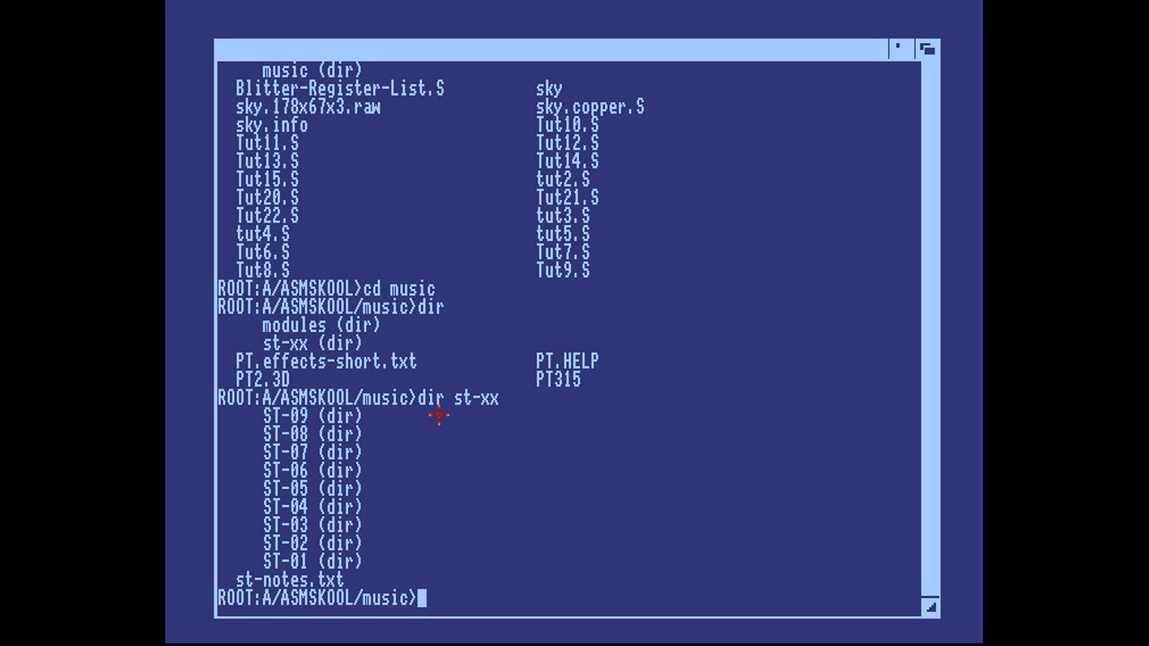
Launch ProTracker 3.15 from the shell with the pt3 command and bring up its main screen
text(pt3)
key(Return)
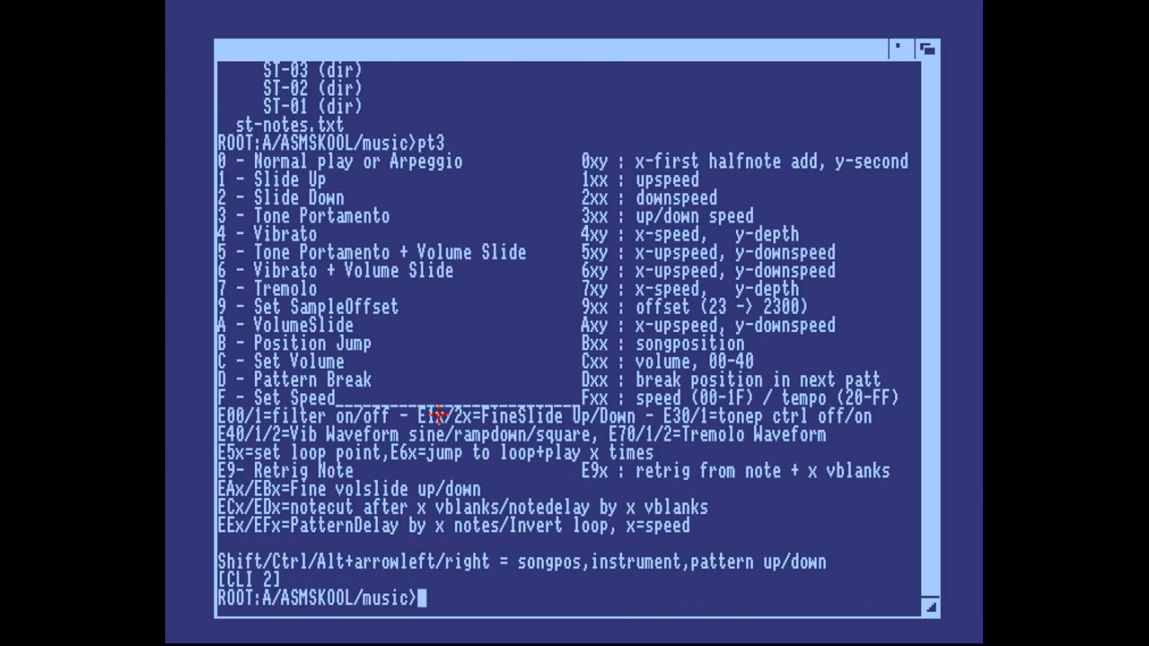
click(590, 265)
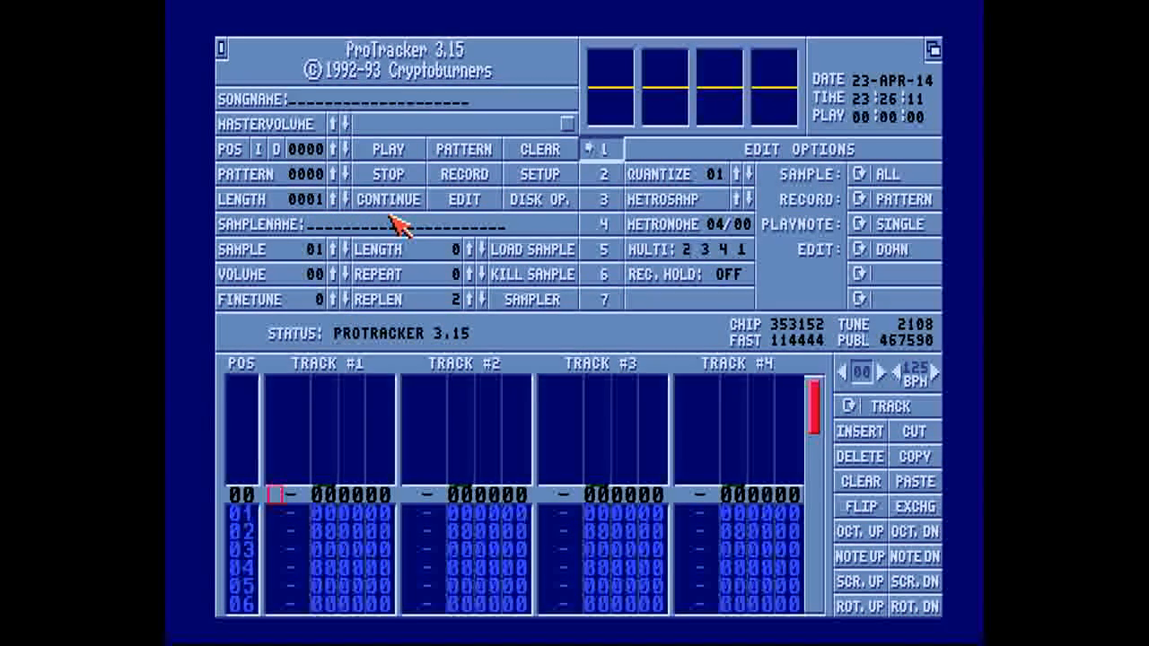
Record C-3 notes with sample 01 on track 1 of pattern 00 at positions 20, 24, 29, 34 and 38
key(space)
key(Down)
key(Down)
key(Down)
key(Down)
key(Down)
key(Down)
key(Down)
key(Down)
key(Down)
key(Down)
key(Down)
key(Down)
key(Down)
key(Down)
key(Down)
key(Down)
key(Down)
key(Down)
key(Down)
key(Down)
key(Down)
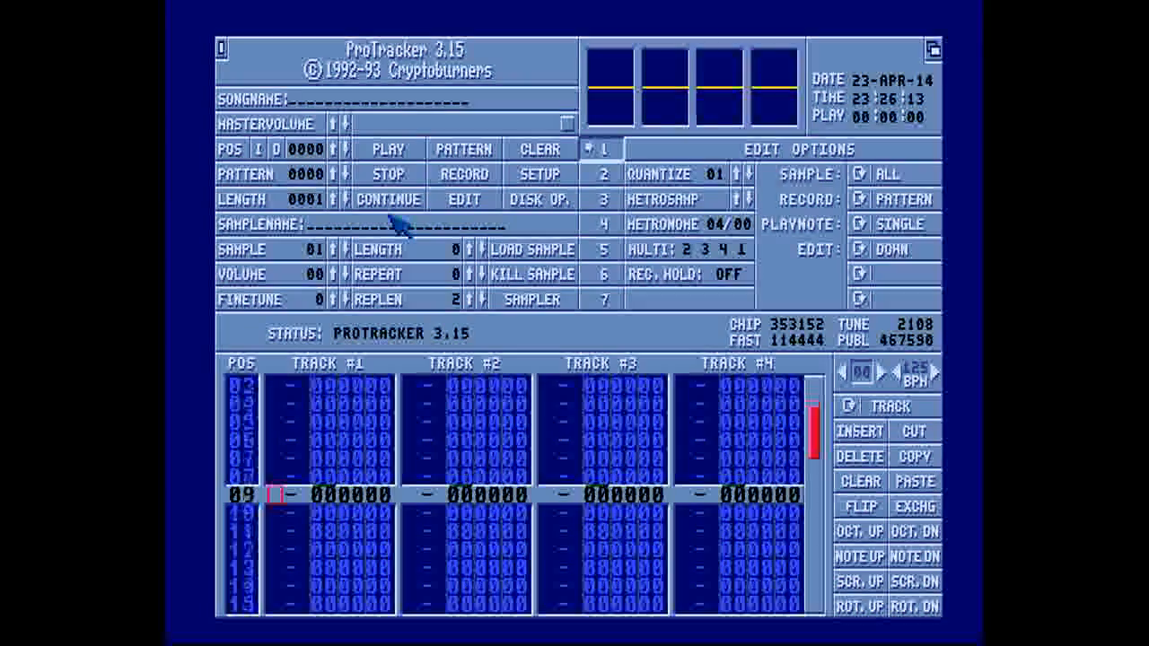
key(Down)
key(Down)
key(Down)
key(Down)
key(Down)
key(Down)
key(Down)
key(Down)
key(Down)
key(Down)
key(Down)
key(Down)
key(Down)
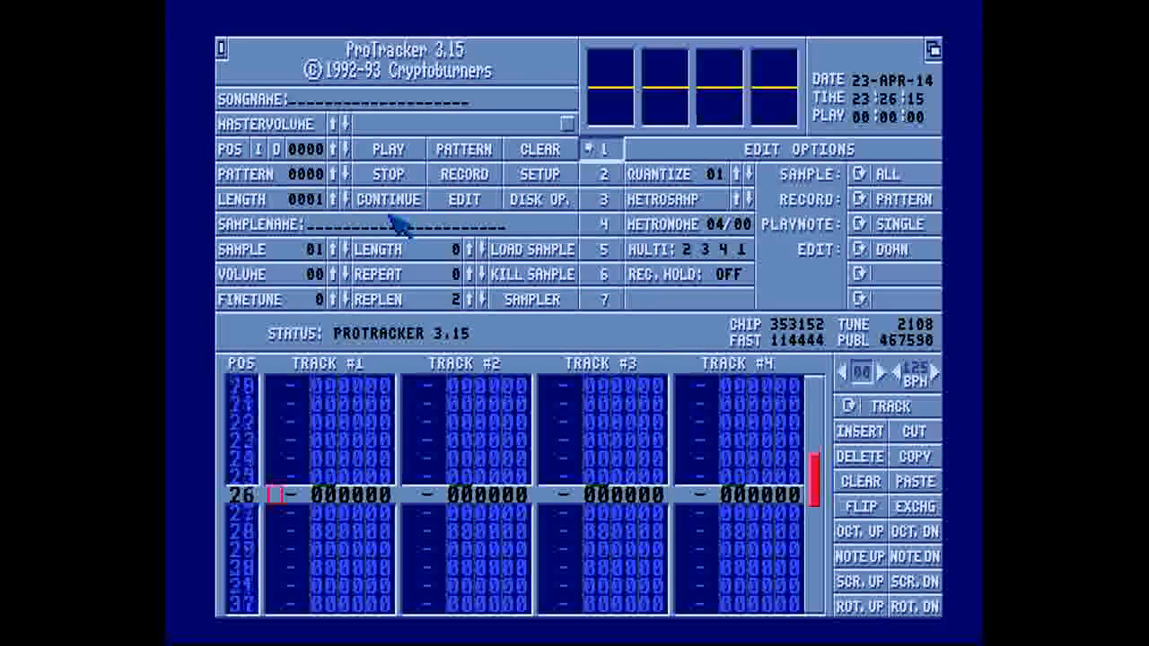
key(Down)
key(Down)
key(Down)
key(Down)
key(Down)
key(Down)
key(Down)
key(Down)
key(Down)
key(Down)
key(Down)
key(Down)
key(Down)
key(Down)
key(Down)
key(Down)
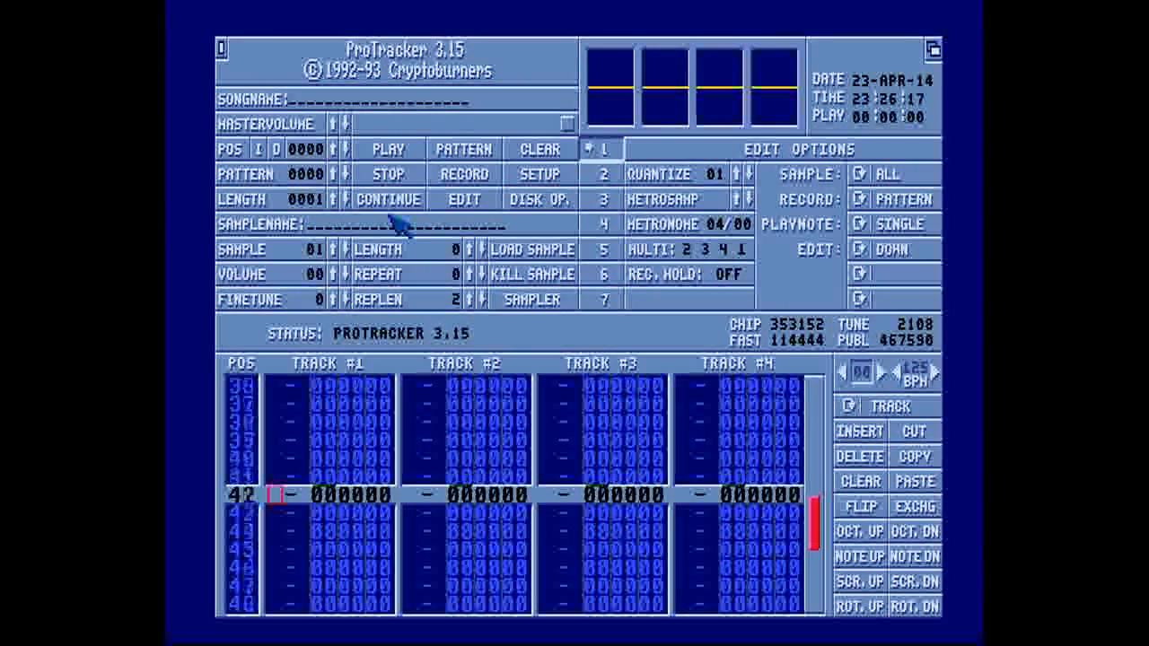
key(Down)
key(Down)
key(Down)
key(Down)
key(Down)
key(Down)
key(Down)
key(Down)
key(Down)
key(Down)
key(Down)
key(Down)
key(Down)
key(Down)
key(Down)
key(Down)
key(Down)
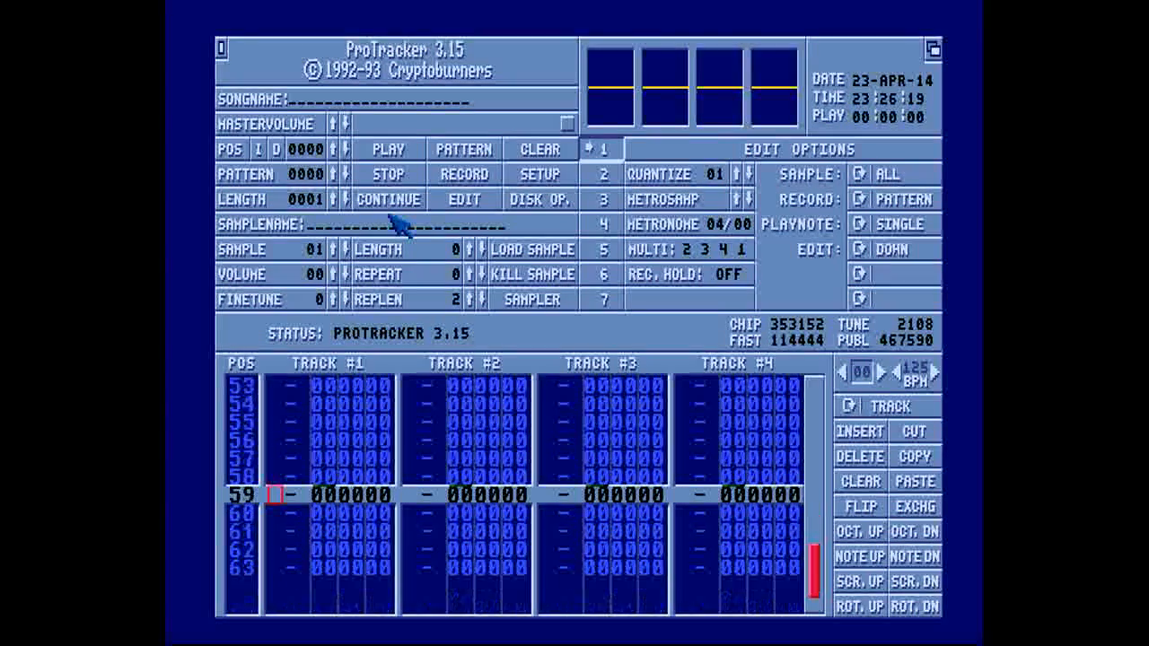
key(Down)
key(Down)
key(Down)
key(Down)
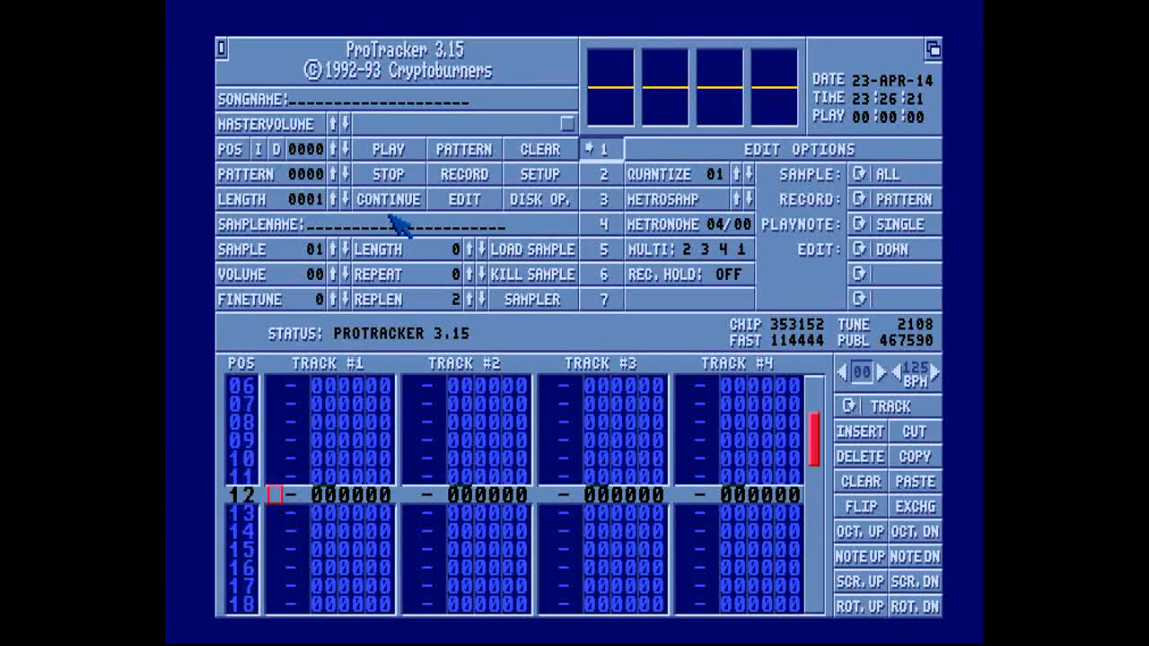
key(Down)
key(Down)
key(Down)
key(Down)
key(Down)
key(Down)
key(Down)
key(Down)
key(Down)
key(Down)
key(Down)
key(Down)
key(Down)
key(Down)
key(Down)
key(Down)
key(Down)
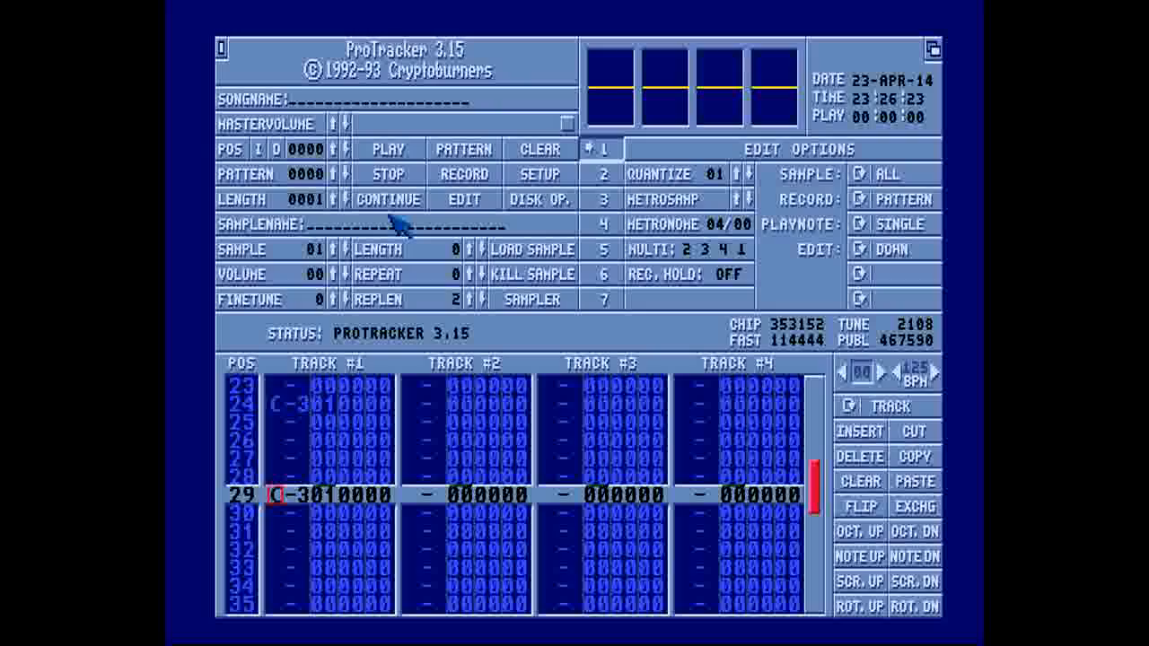
Record more notes on track 1: C#3 at position 13, C-2 at 27, D-3 at 41, C#2 at 49 and C-3 at 55
key(Down)
key(Down)
key(Down)
key(Down)
key(Down)
key(Down)
key(Down)
key(Down)
key(Down)
key(Down)
key(Down)
key(Down)
key(Down)
key(Down)
key(Down)
key(Down)
key(Down)
key(Down)
key(Down)
key(Down)
key(Down)
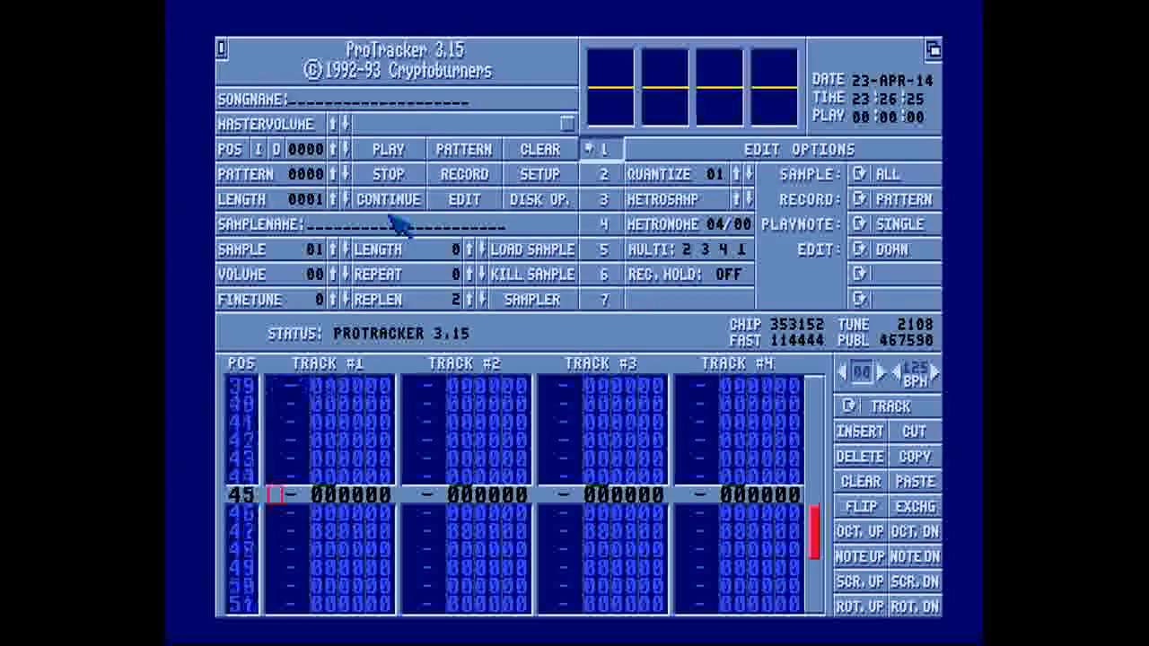
key(Down)
key(Down)
key(Down)
key(Down)
key(Down)
key(Down)
key(Down)
key(Down)
key(Down)
key(Down)
key(Down)
key(Down)
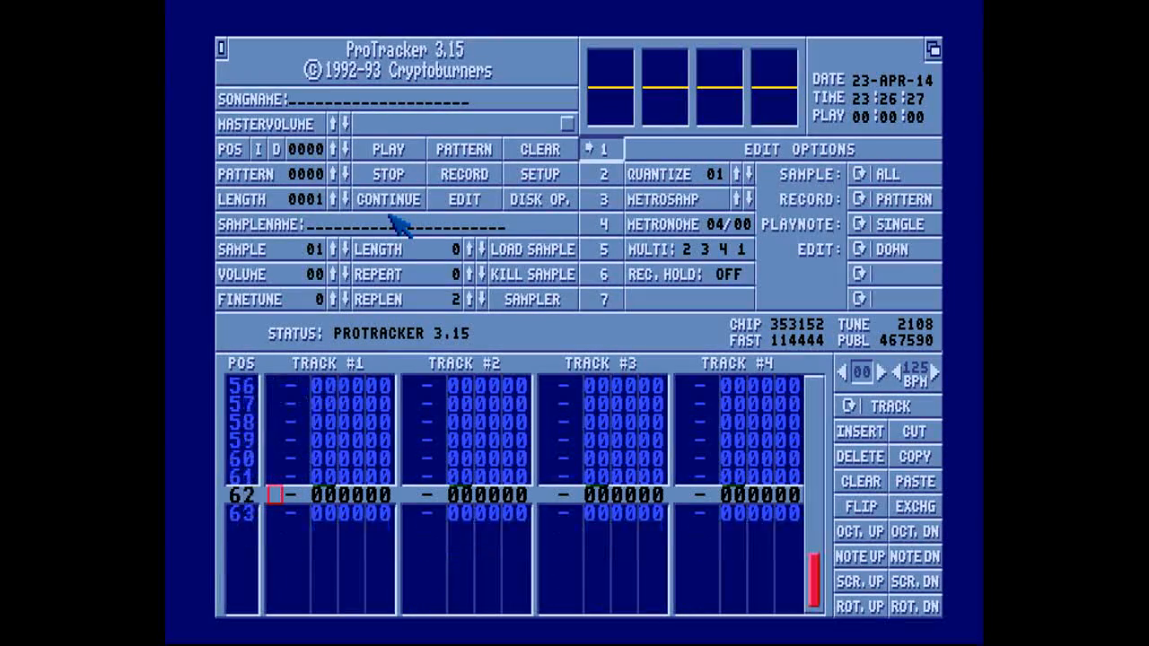
key(Down)
key(Down)
key(Down)
key(Down)
key(Down)
key(Down)
key(Down)
key(Down)
key(Down)
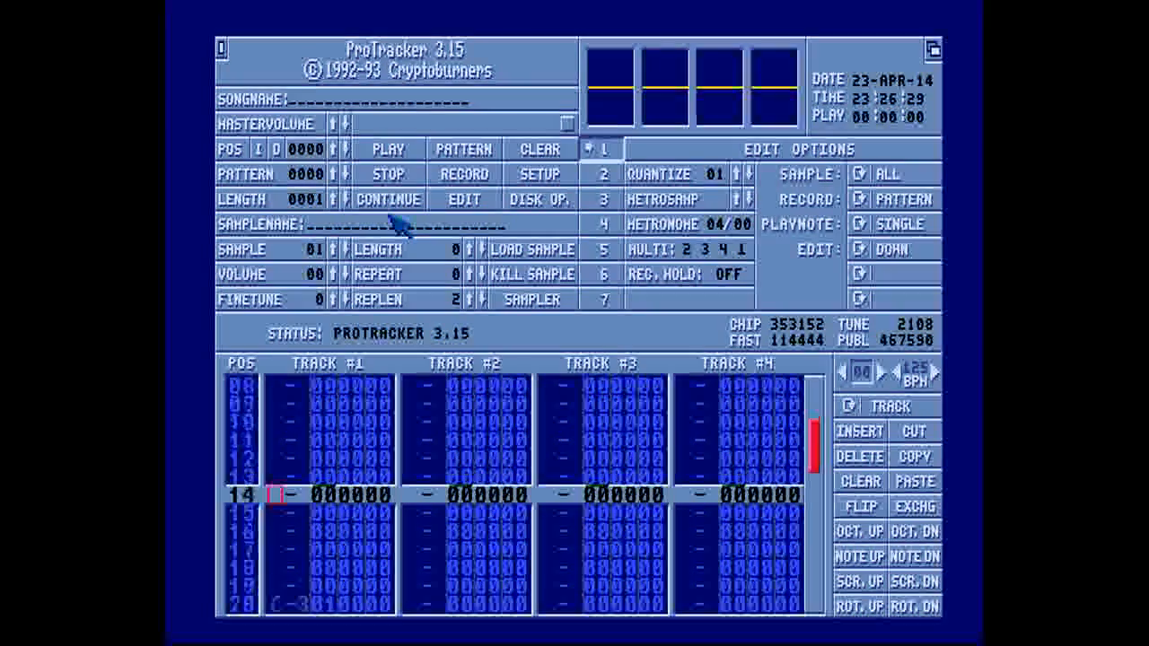
key(Down)
key(Down)
key(Down)
key(Down)
key(Down)
key(Down)
key(Down)
key(Down)
key(Down)
key(Down)
key(Down)
key(Down)
key(Down)
key(Down)
key(Down)
key(Down)
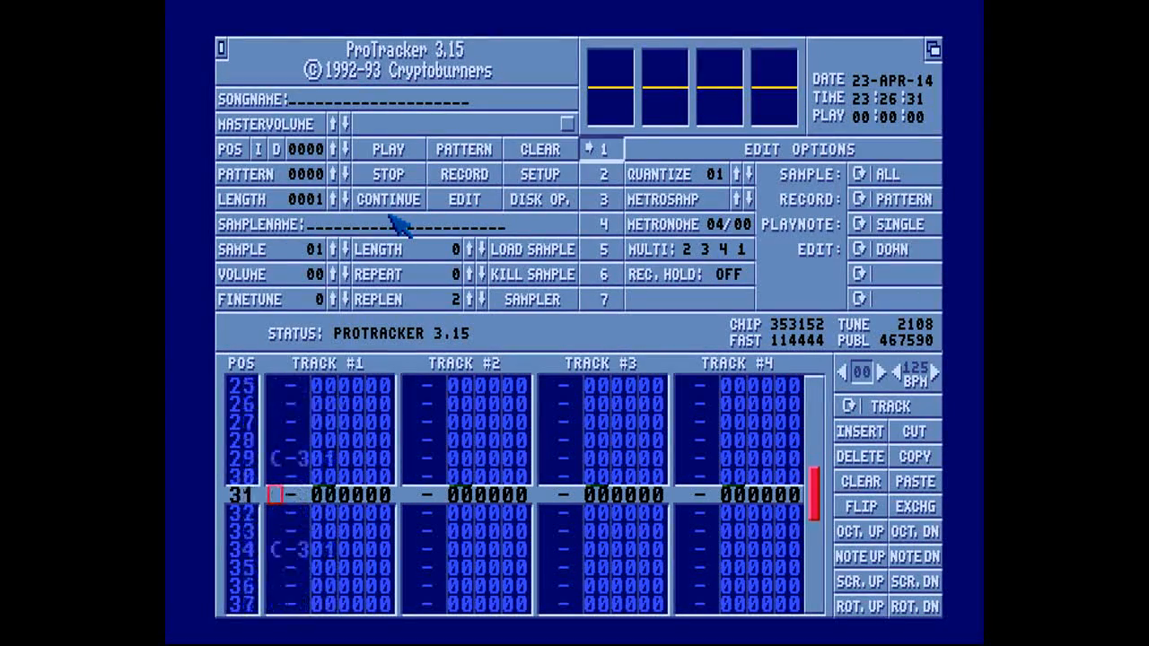
key(Down)
key(Down)
key(Down)
key(Down)
key(Down)
key(Down)
key(Down)
key(Down)
key(Down)
key(Down)
key(Down)
key(Down)
key(Down)
key(Down)
key(Down)
key(Down)
key(Down)
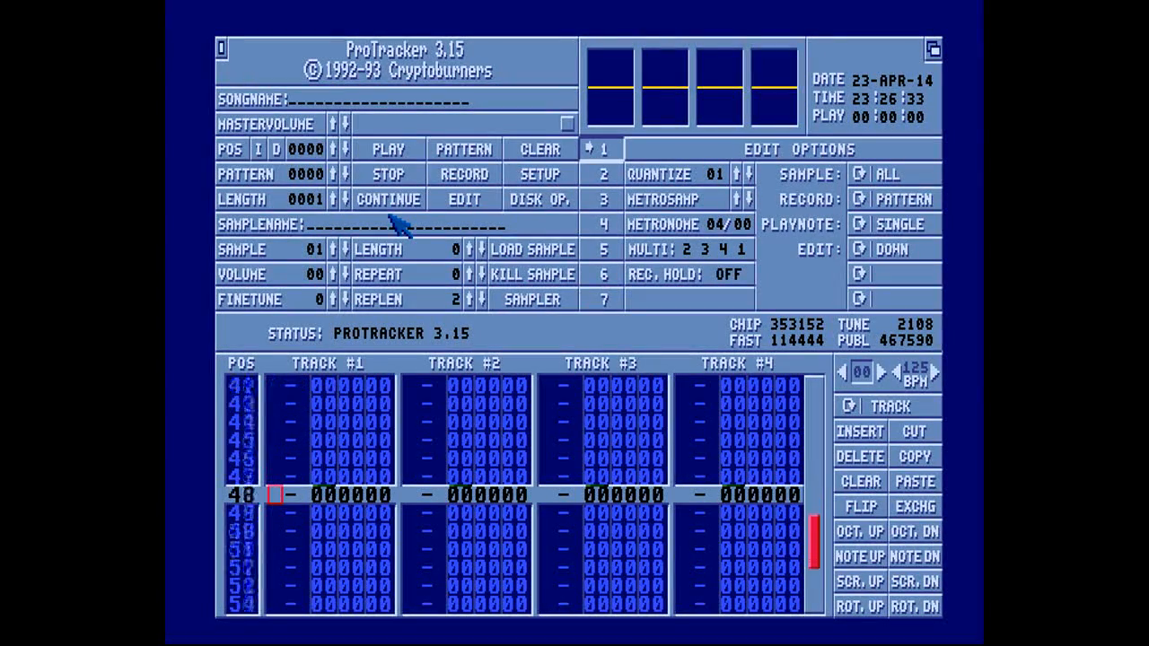
key(Down)
key(Down)
key(Down)
key(Down)
key(Down)
key(Down)
key(Down)
key(Down)
key(Down)
key(Down)
key(Down)
key(Down)
key(Down)
key(Down)
key(Down)
key(Down)
key(Down)
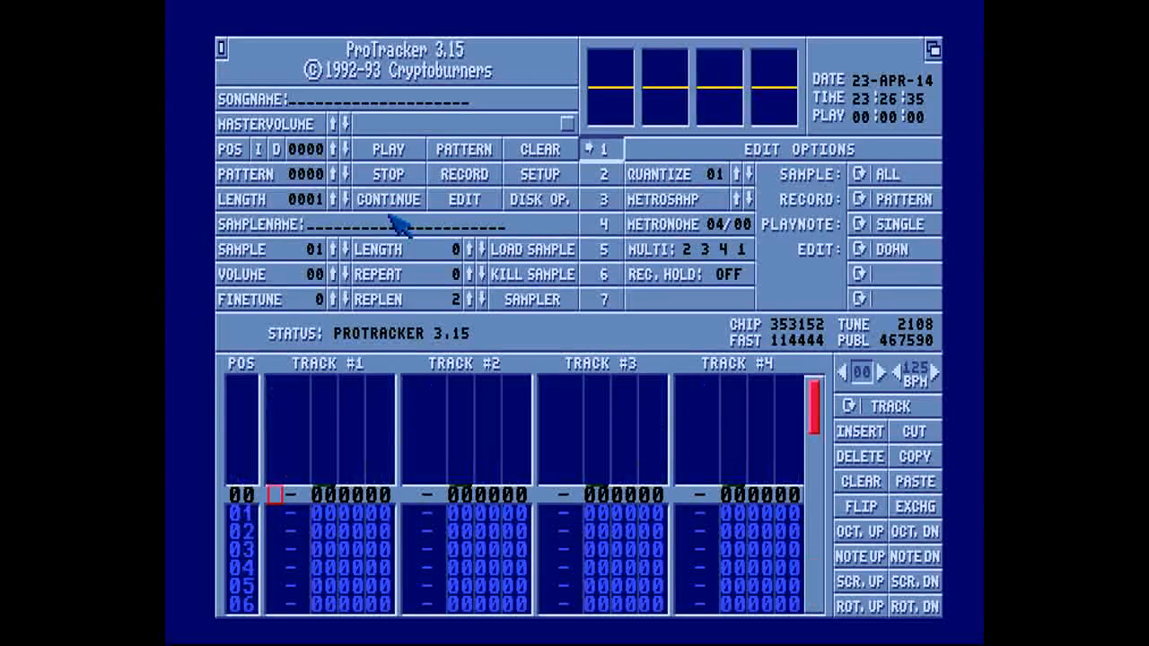
key(q)
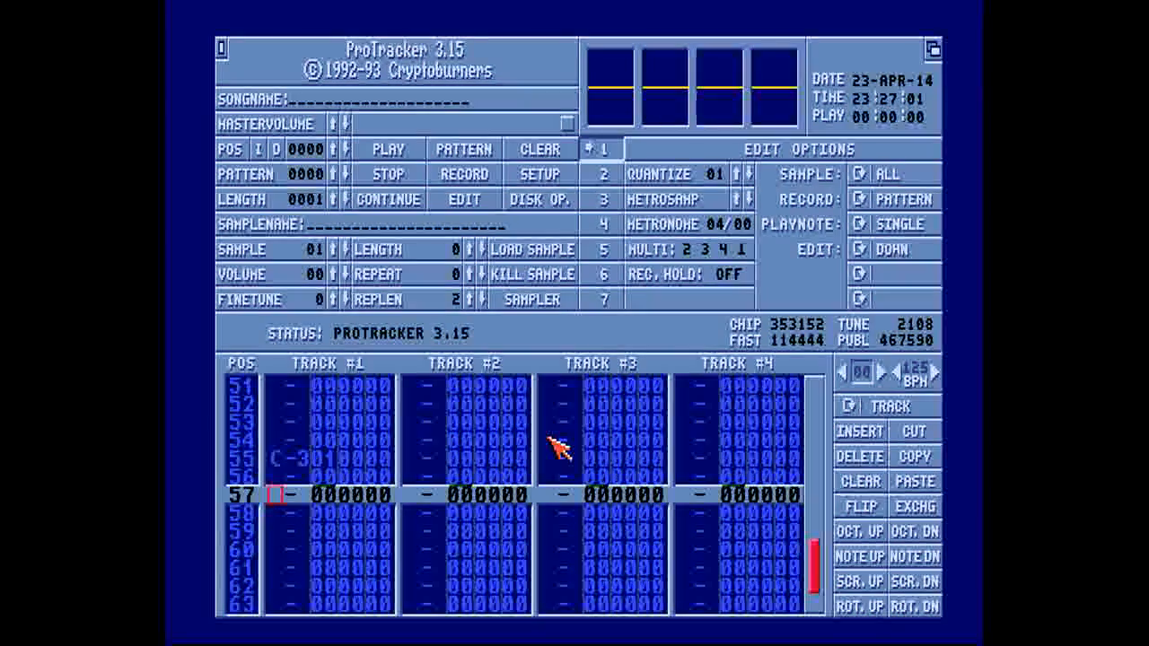
Play pattern 00 repeatedly and follow the notes recorded on track 1, stopping at position 41
key(Down)
key(Down)
key(Down)
key(Down)
key(Down)
key(Down)
key(Down)
key(Down)
key(Down)
key(Down)
key(Down)
key(Down)
key(Down)
key(Down)
key(Down)
key(Down)
key(Down)
key(Down)
key(Down)
key(Down)
key(Down)
key(Down)
key(Down)
key(Down)
key(Down)
key(Down)
key(Down)
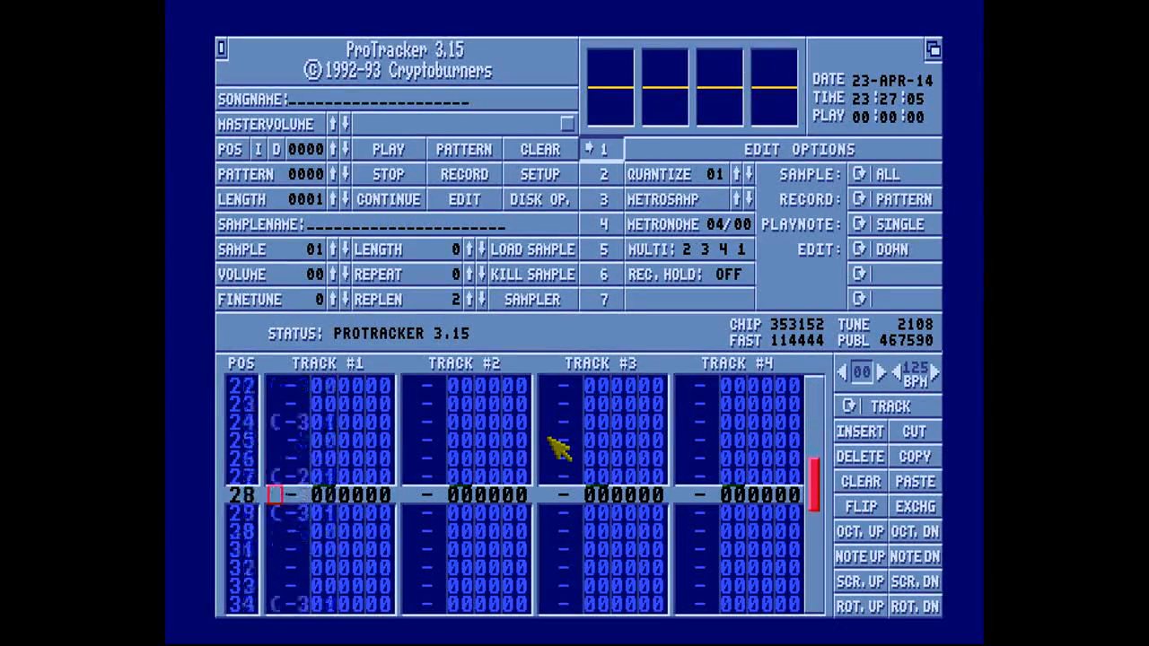
key(Down)
key(Down)
key(Down)
key(Down)
key(Down)
key(Down)
key(Down)
key(Down)
key(Down)
key(Down)
key(Down)
key(Down)
key(Down)
key(Down)
key(Down)
key(Down)
key(Down)
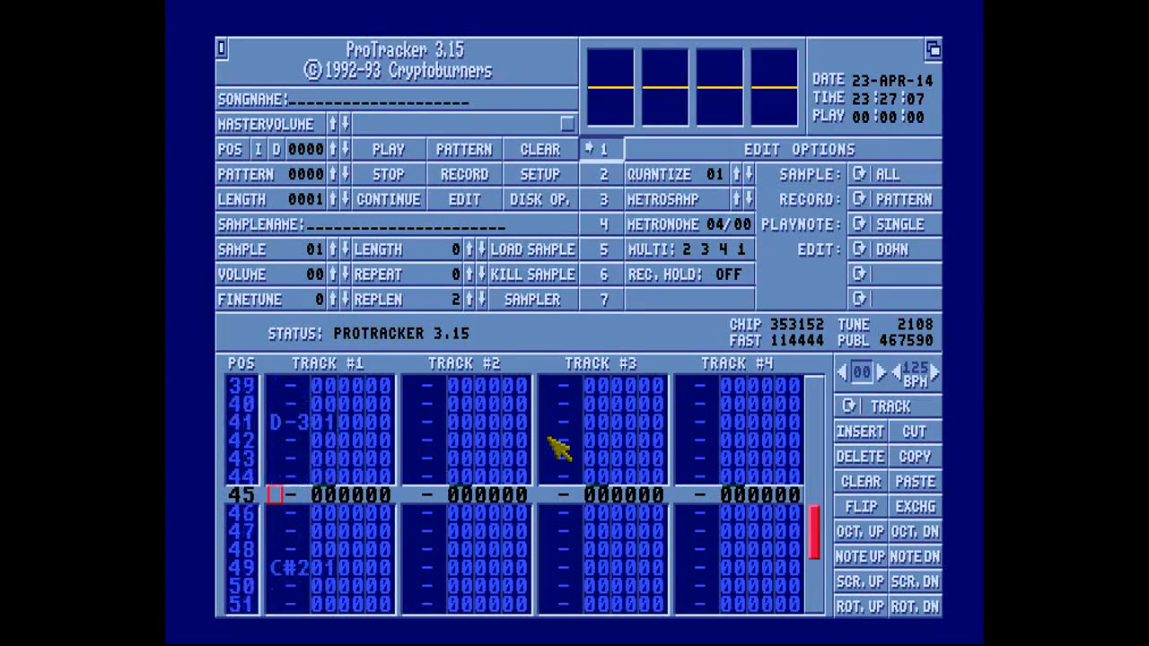
key(Down)
key(Down)
key(Down)
key(Down)
key(Down)
key(Down)
key(Down)
key(Down)
key(Down)
key(Down)
key(Down)
key(Down)
key(Down)
key(Down)
key(Down)
key(Down)
key(Down)
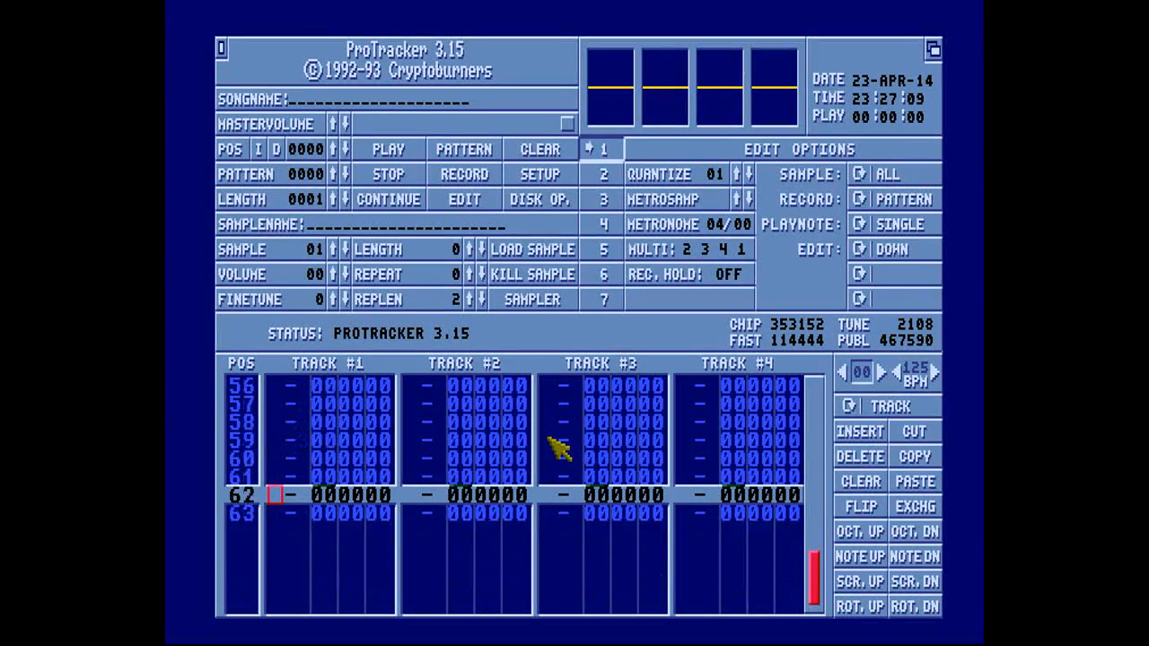
key(Down)
key(Down)
key(Down)
key(Down)
key(Down)
key(Down)
key(Down)
key(Down)
key(Down)
key(Down)
key(Down)
key(Down)
key(Down)
key(Down)
key(Down)
key(Down)
key(Down)
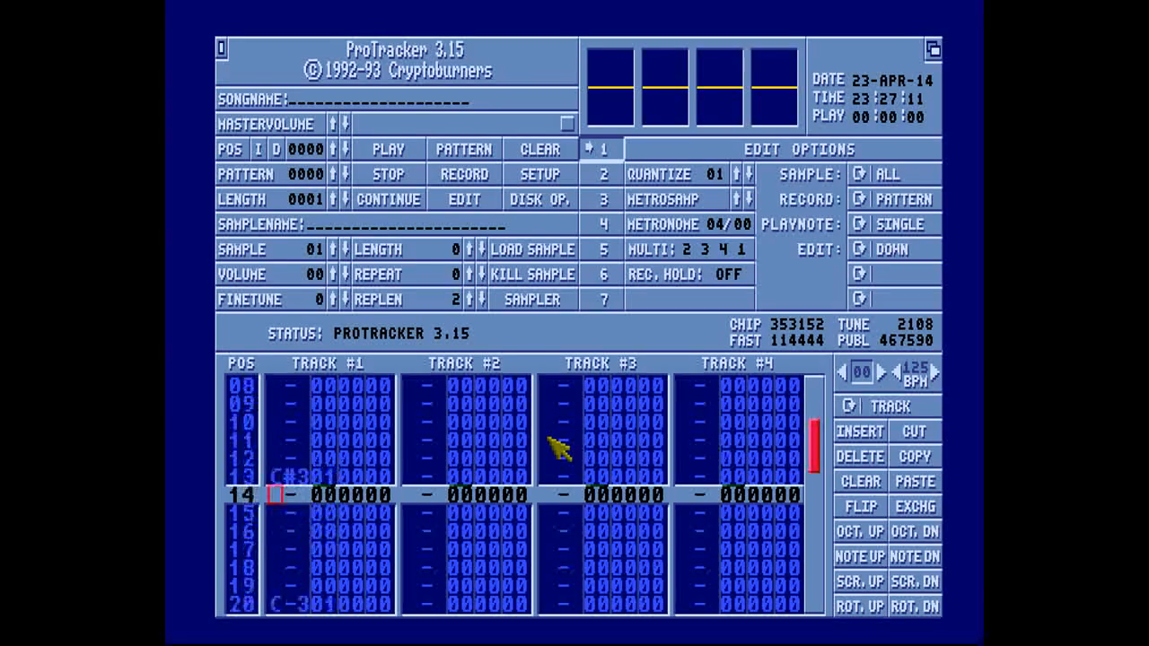
key(Down)
key(Down)
key(Down)
key(Down)
key(Down)
key(Down)
key(Down)
key(Down)
key(Down)
key(Down)
key(Down)
key(Down)
key(Down)
key(Down)
key(Down)
key(Down)
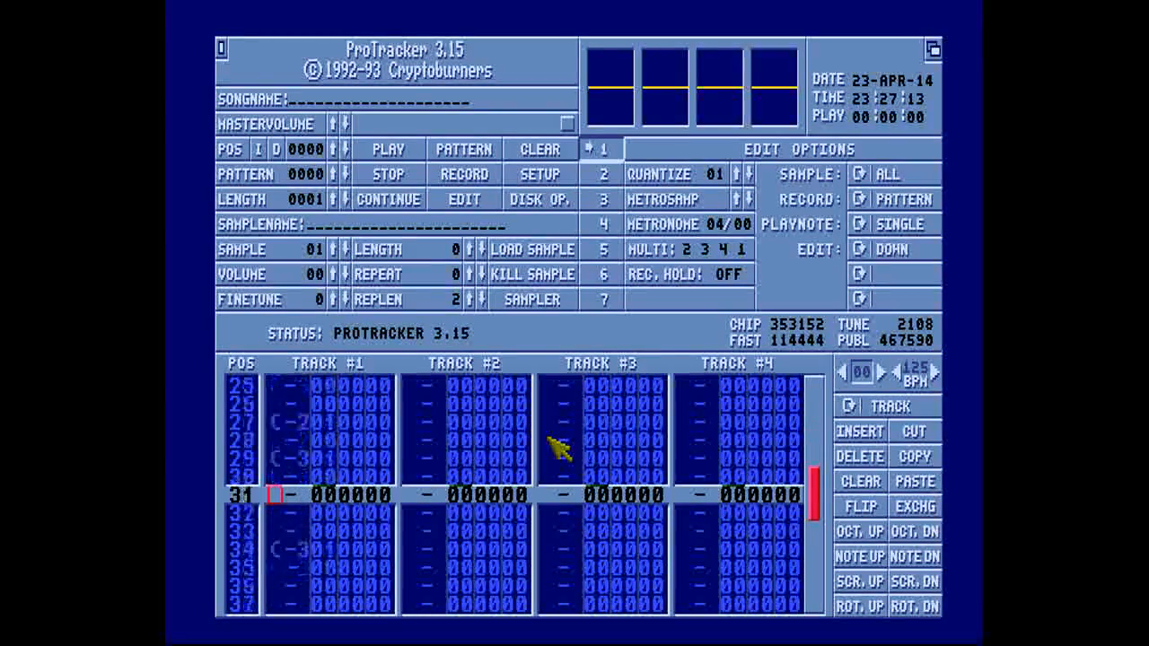
key(Down)
key(Down)
key(Down)
key(Down)
key(Down)
key(Down)
key(Down)
key(Down)
key(Down)
key(Down)
key(Down)
key(Down)
key(Down)
key(Down)
key(Down)
key(Down)
key(Down)
key(Down)
key(Down)
key(Down)
key(Down)
key(Down)
key(Down)
key(Down)
key(Down)
key(Down)
key(Down)
key(Down)
key(Down)
key(Down)
key(Down)
key(Down)
key(Down)
key(Down)
key(Down)
key(Down)
key(Down)
key(Down)
key(Down)
key(Down)
key(Down)
key(Down)
key(Down)
key(Down)
key(Down)
key(Down)
key(Down)
key(Down)
key(Down)
key(Down)
key(Down)
key(Down)
key(Down)
key(Down)
key(Down)
key(Down)
key(Down)
key(Down)
key(Down)
key(Down)
key(Down)
key(Down)
key(Down)
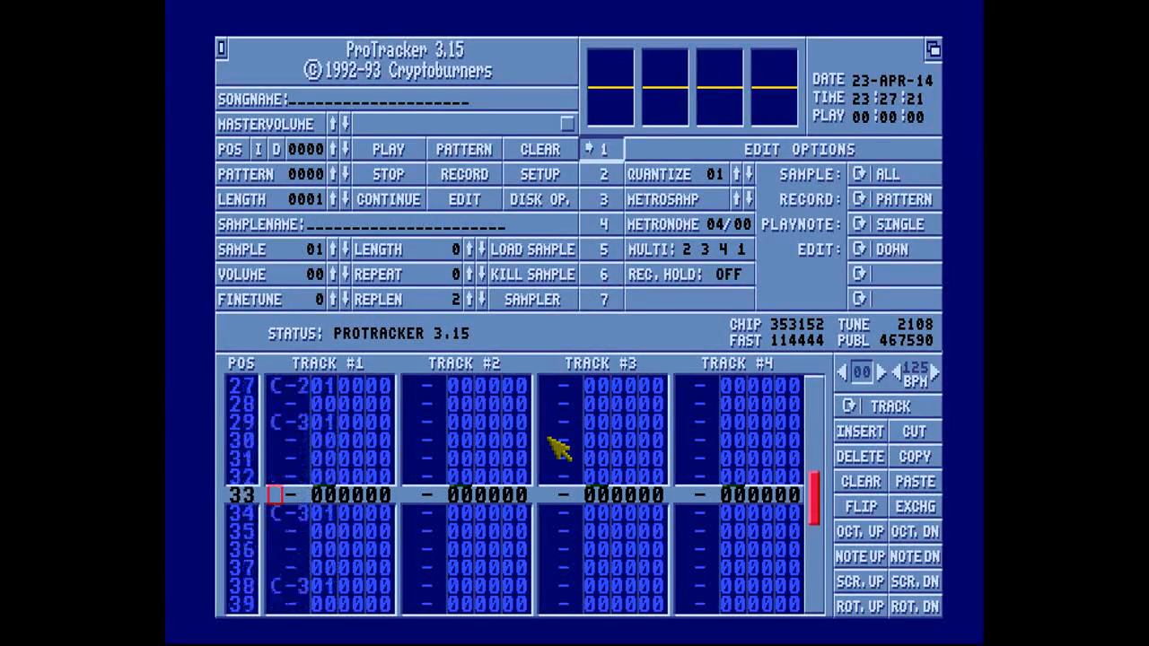
key(Down)
key(Down)
key(Down)
key(Down)
key(Down)
key(Down)
key(Down)
key(Down)
key(Down)
key(Down)
key(Down)
key(Down)
key(Down)
key(Down)
key(Down)
key(Down)
key(Down)
key(Down)
key(Down)
key(Down)
key(Down)
key(Down)
key(Down)
key(Down)
key(Down)
key(Down)
key(Down)
key(Down)
key(Down)
key(Down)
key(Down)
key(Down)
key(Down)
key(Down)
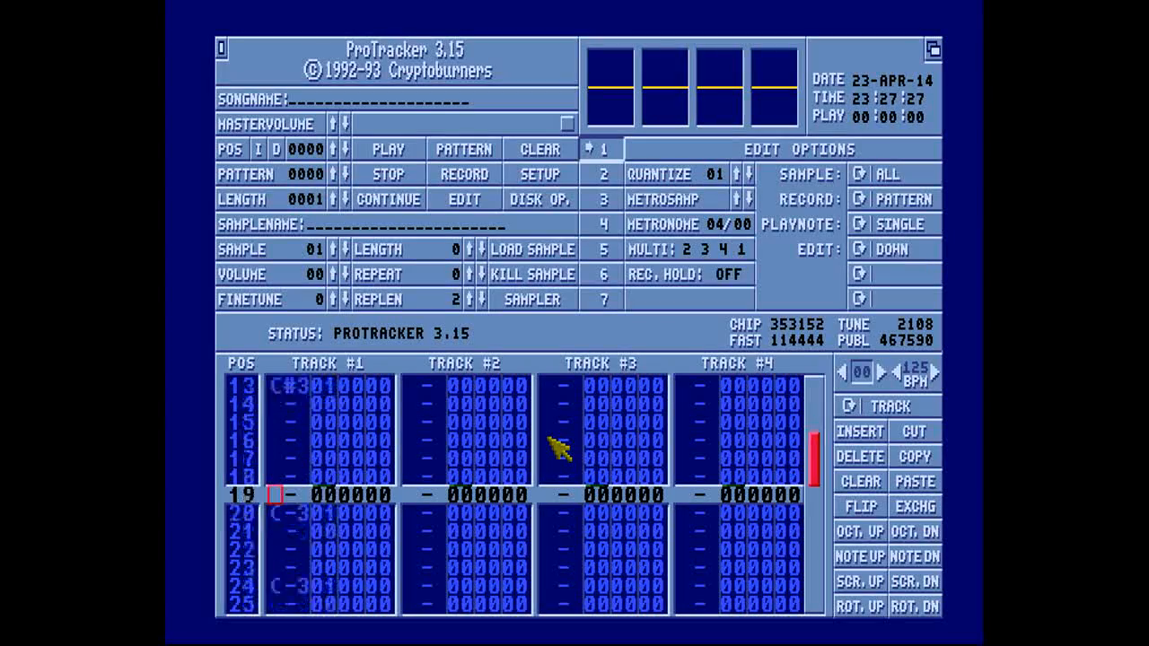
key(Down)
key(Down)
key(Down)
key(Down)
key(Down)
key(Down)
key(Down)
key(Down)
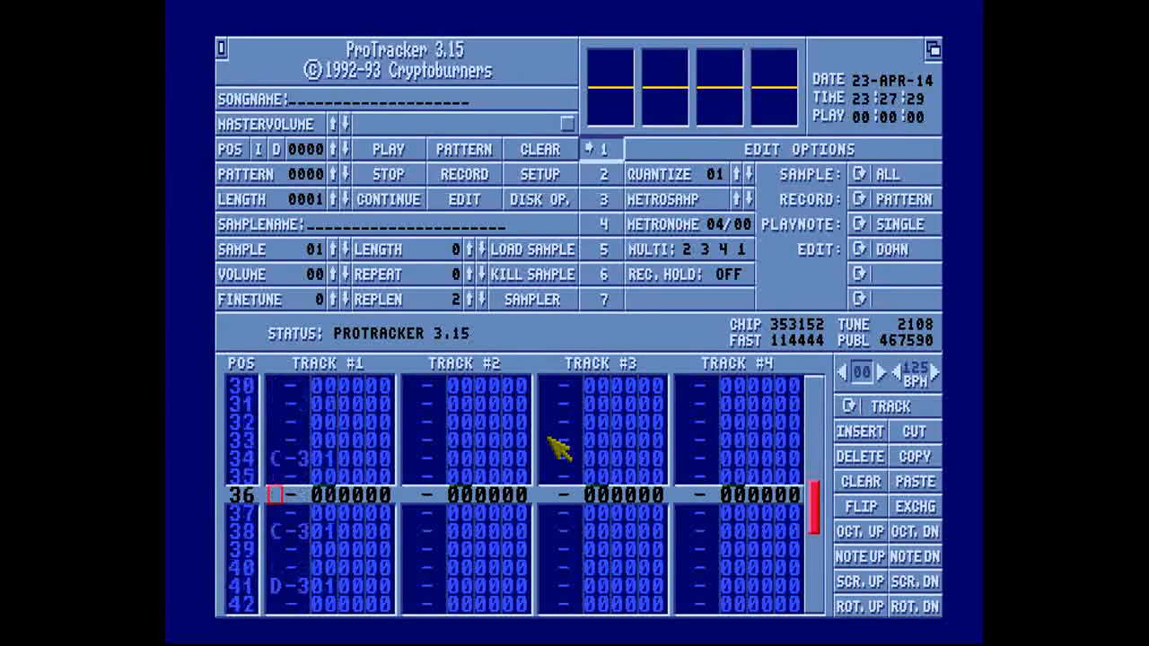
key(Down)
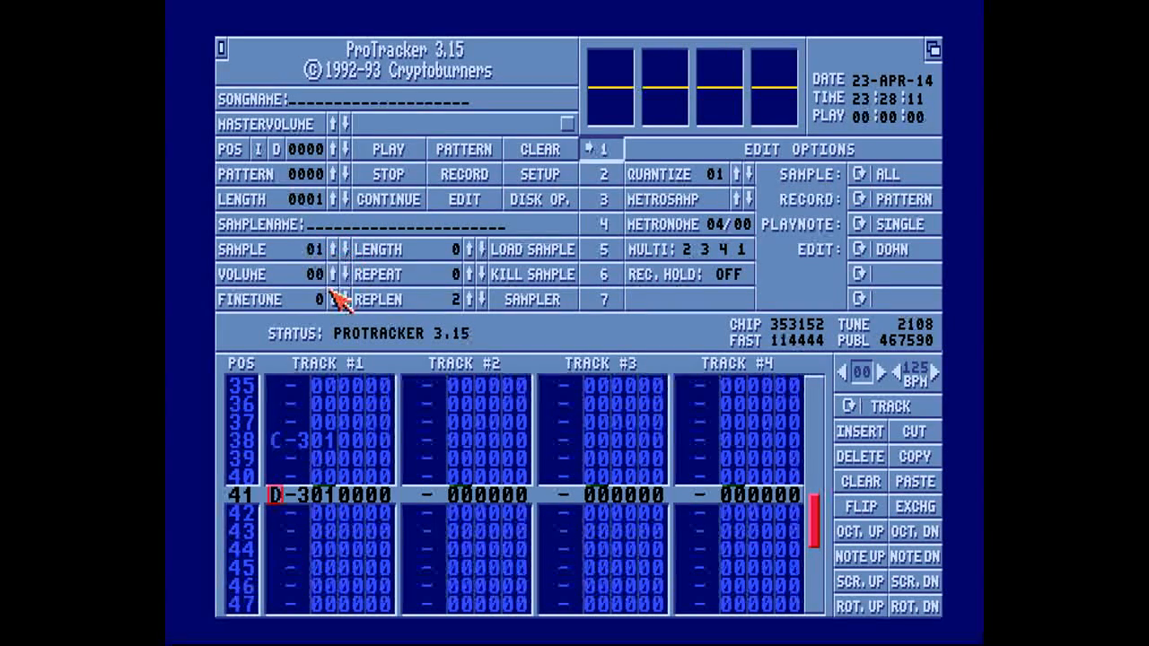
click(332, 244)
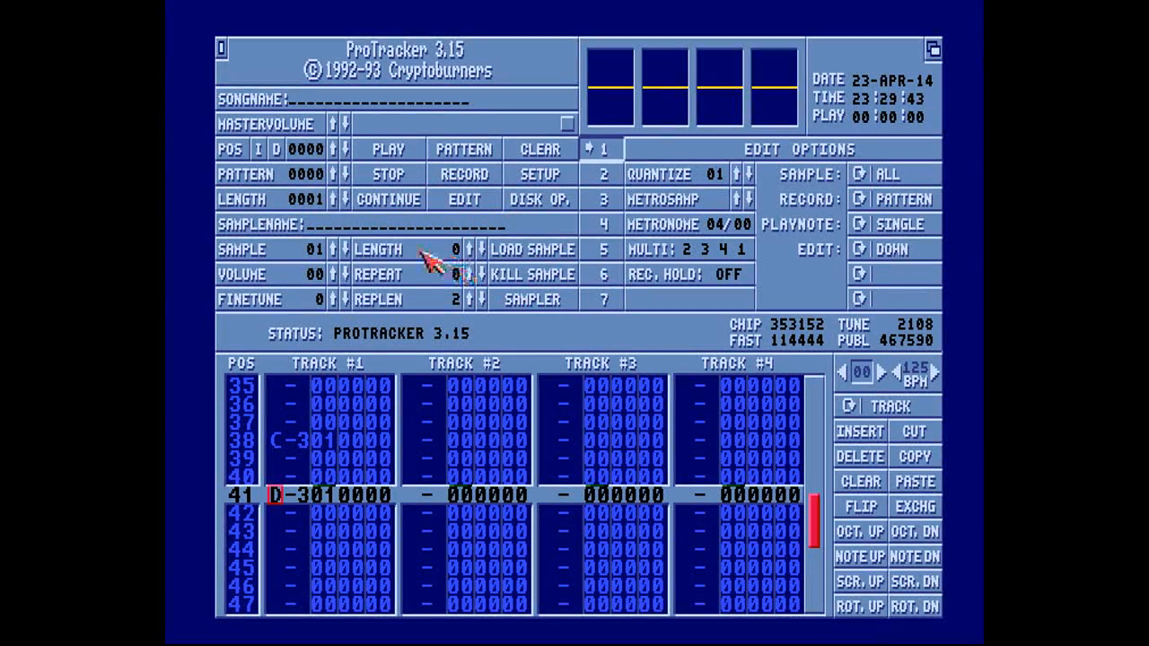
Try the playback controls on pattern 00: play the song, stop it, play the pattern, start recording and stop again
click(395, 150)
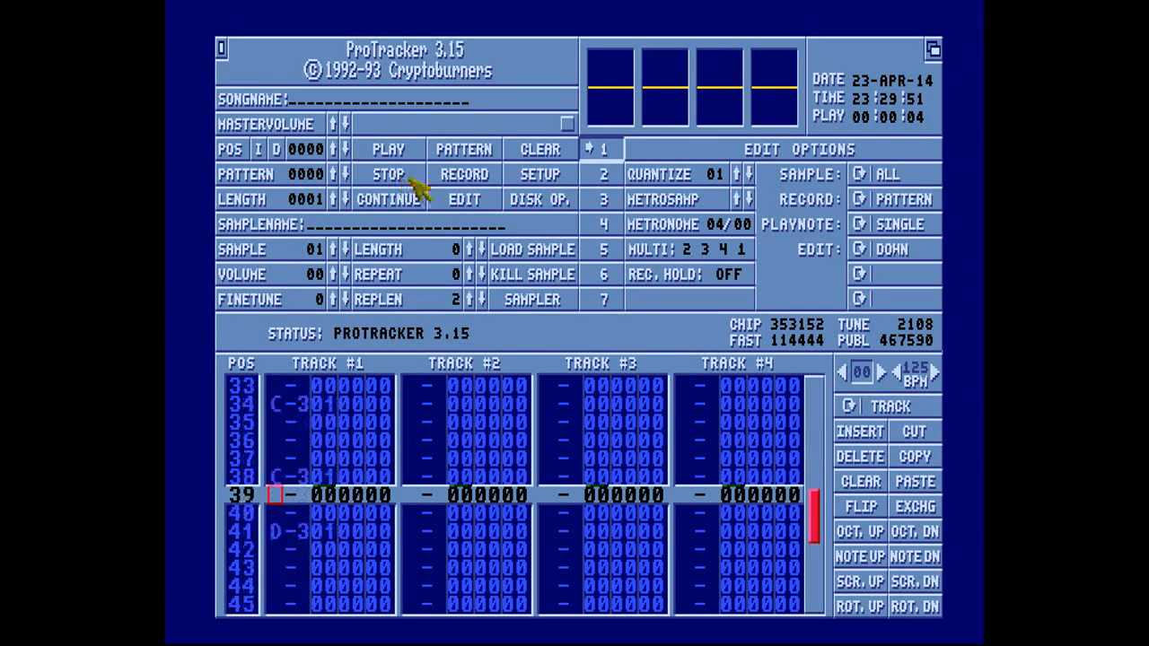
click(401, 179)
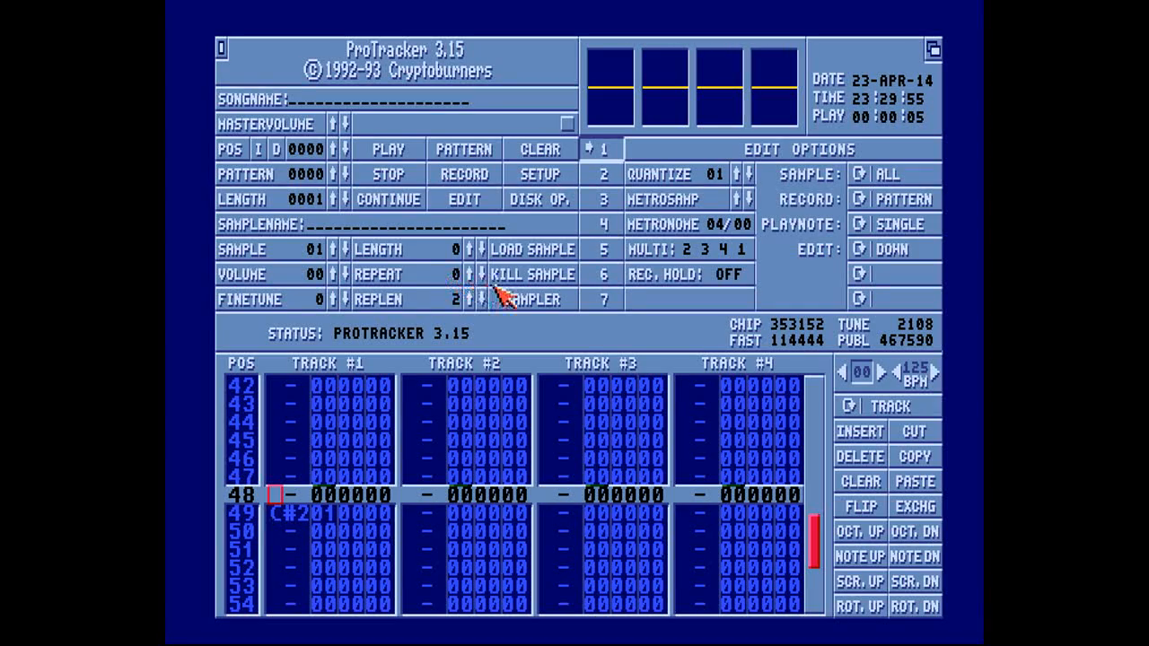
click(465, 151)
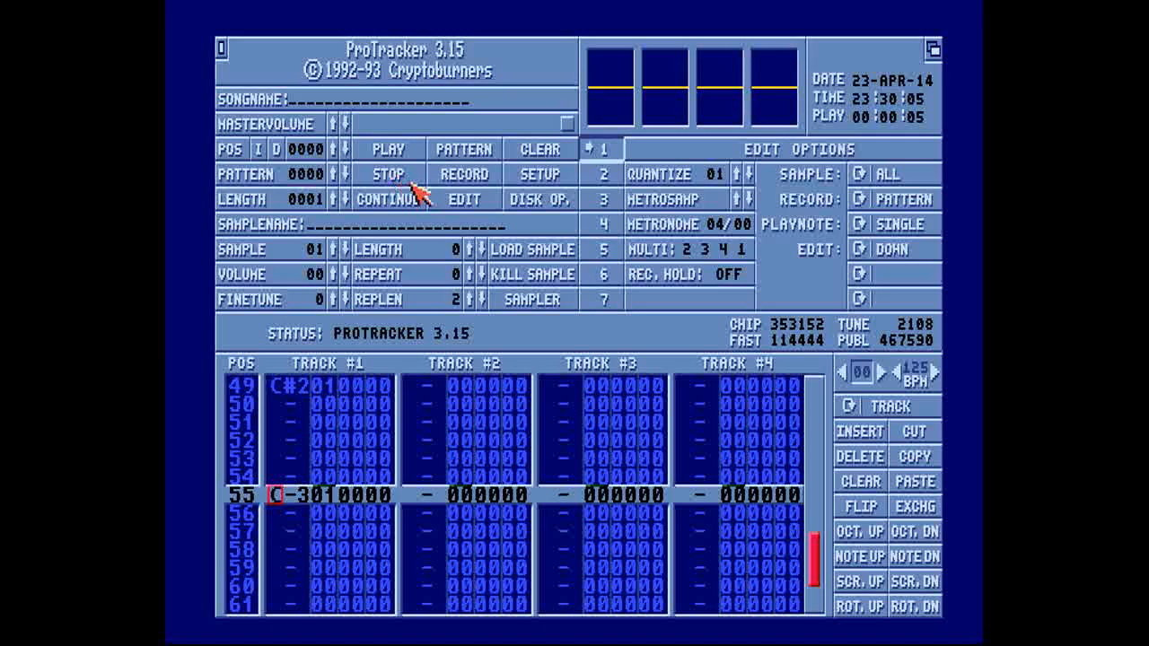
click(459, 172)
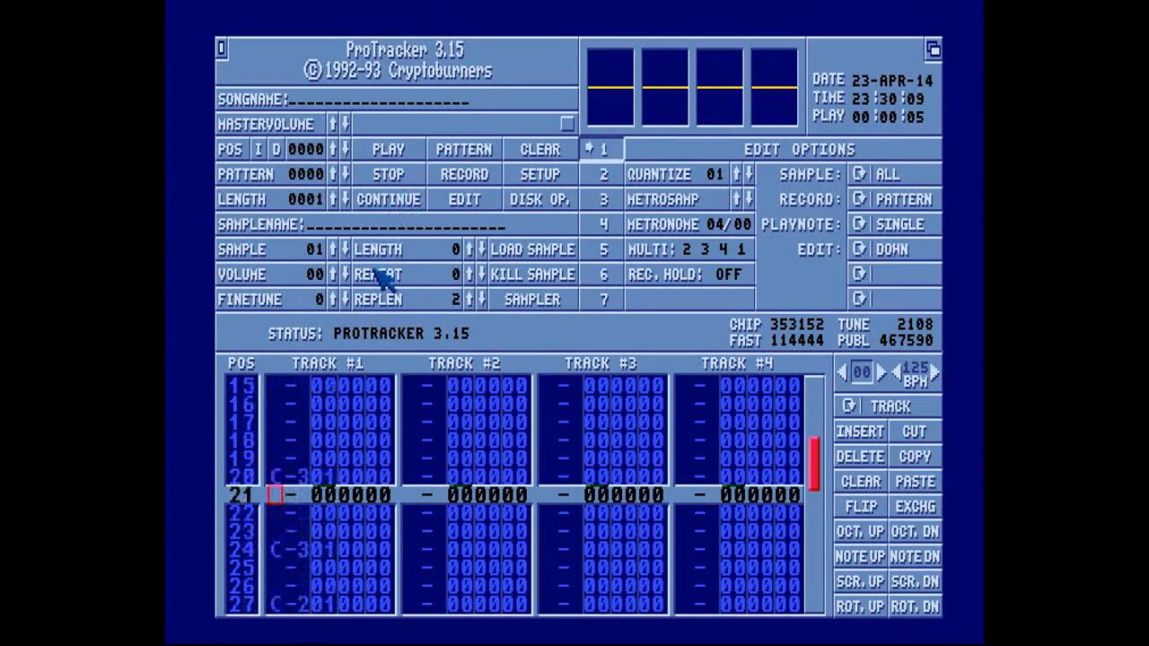
click(409, 180)
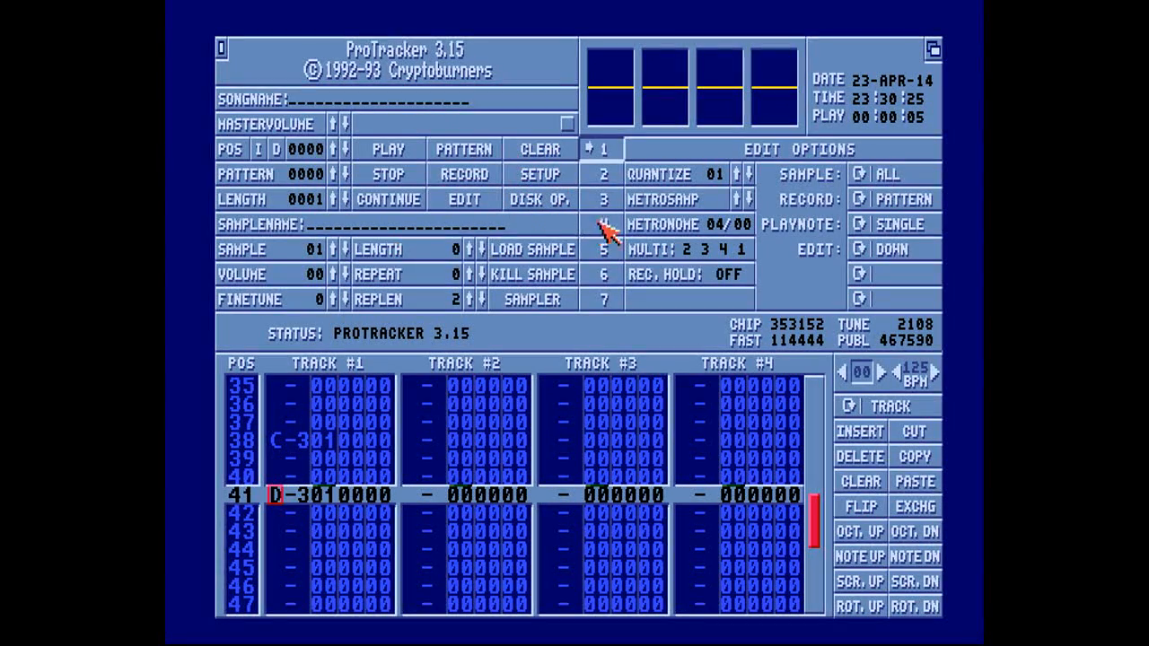
Open the setup screen, play pattern 00 briefly while examining its options, and return to the main screen
click(549, 176)
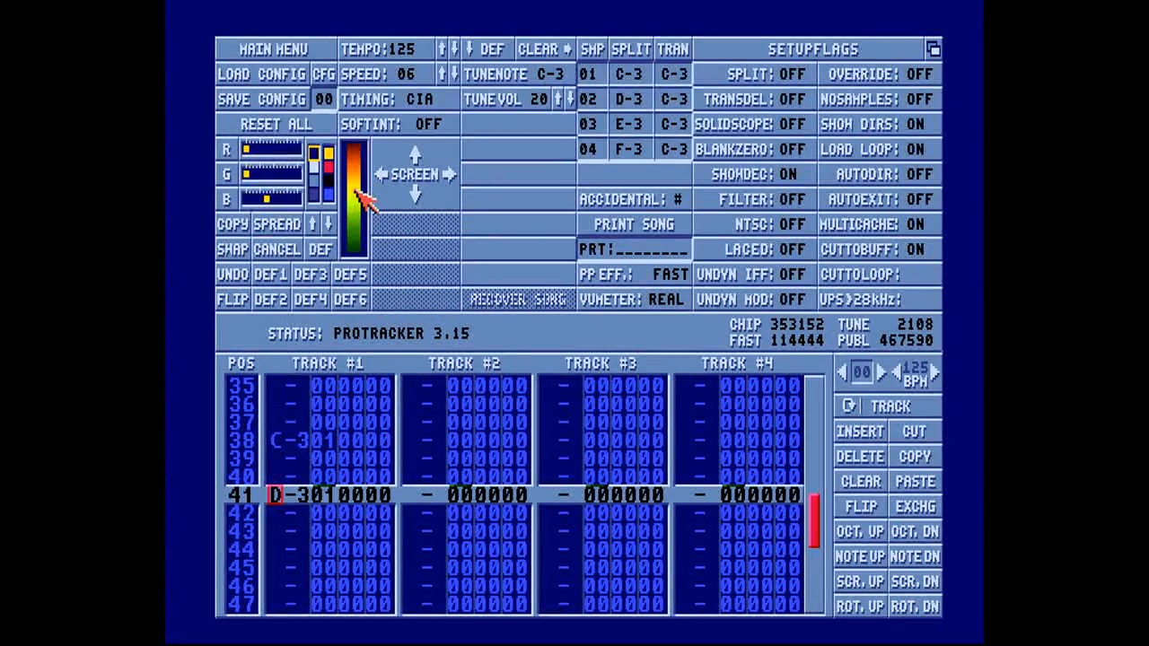
key(alt)
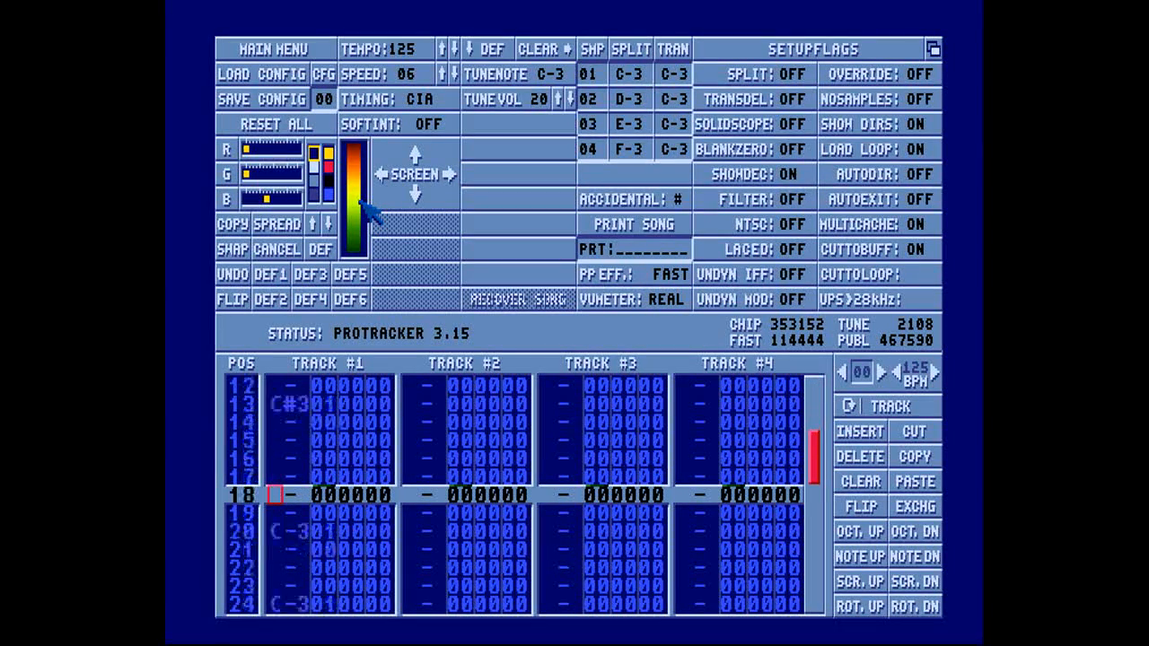
key(space)
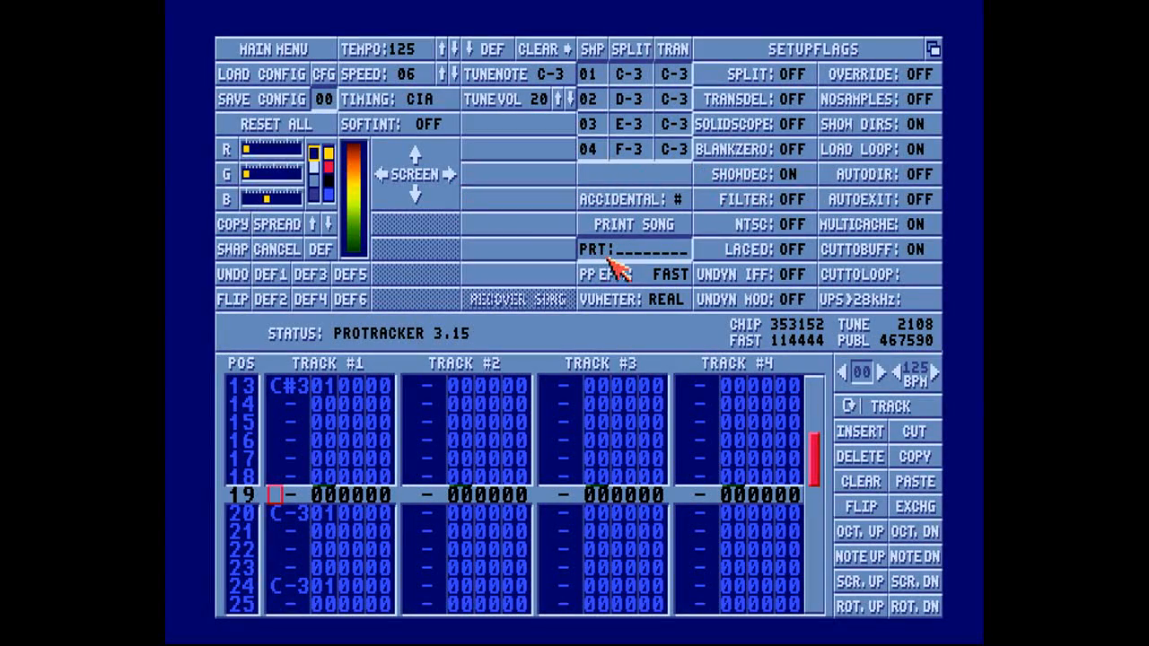
key(Escape)
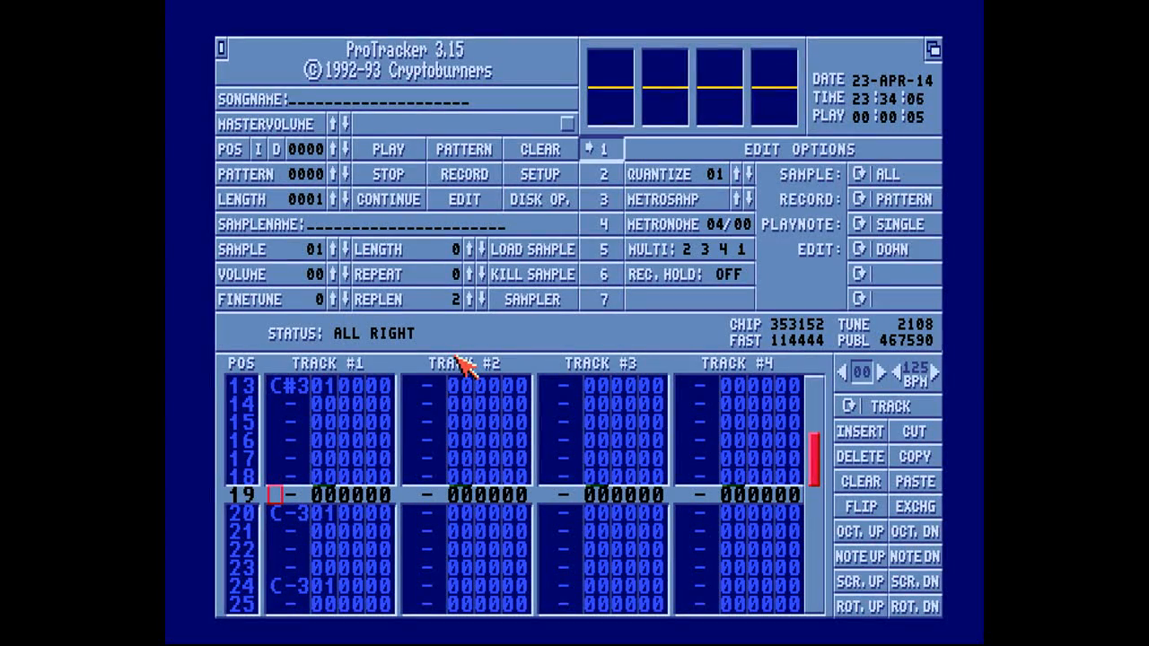
Clear all song and sample data and set the song length to 4
click(541, 149)
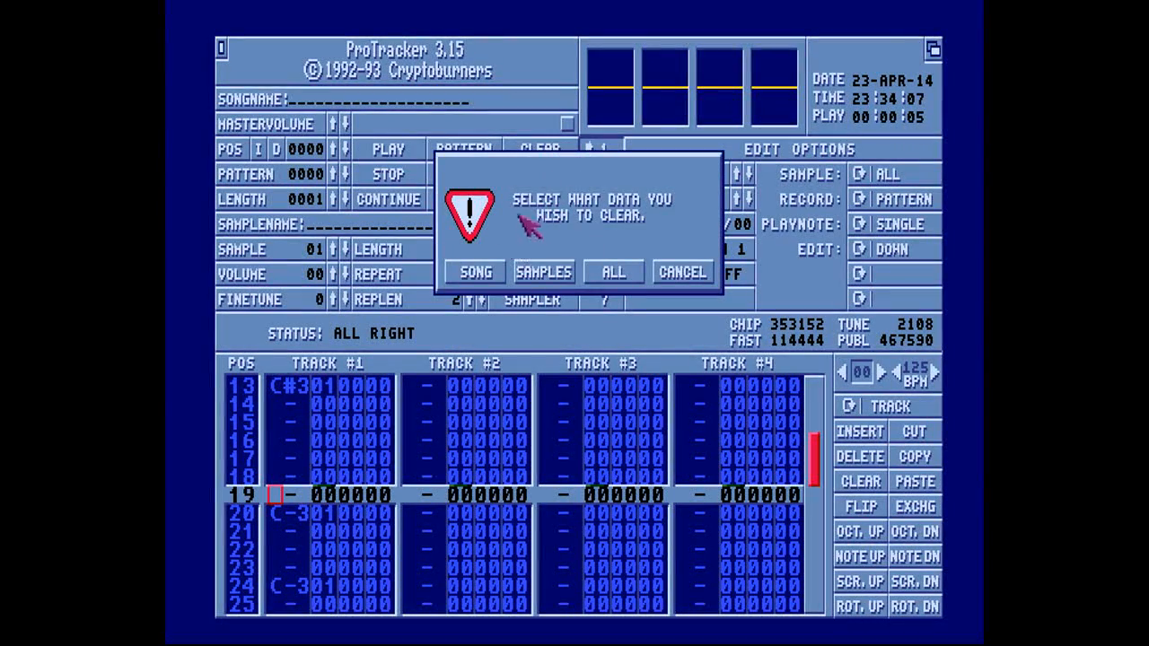
click(613, 272)
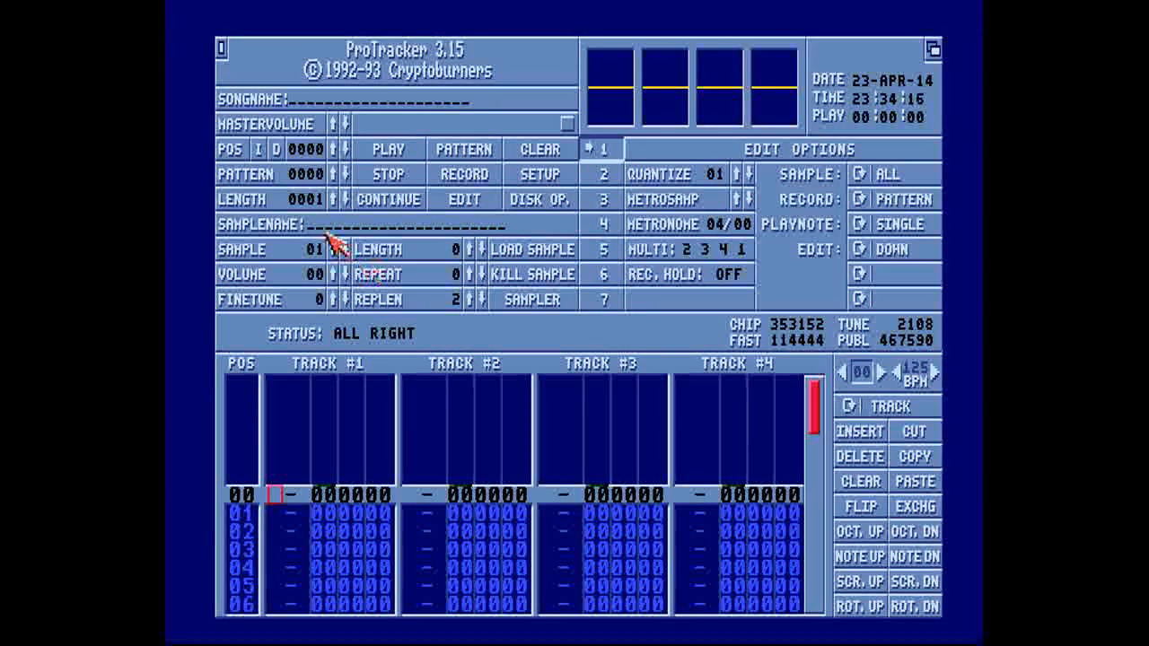
click(333, 199)
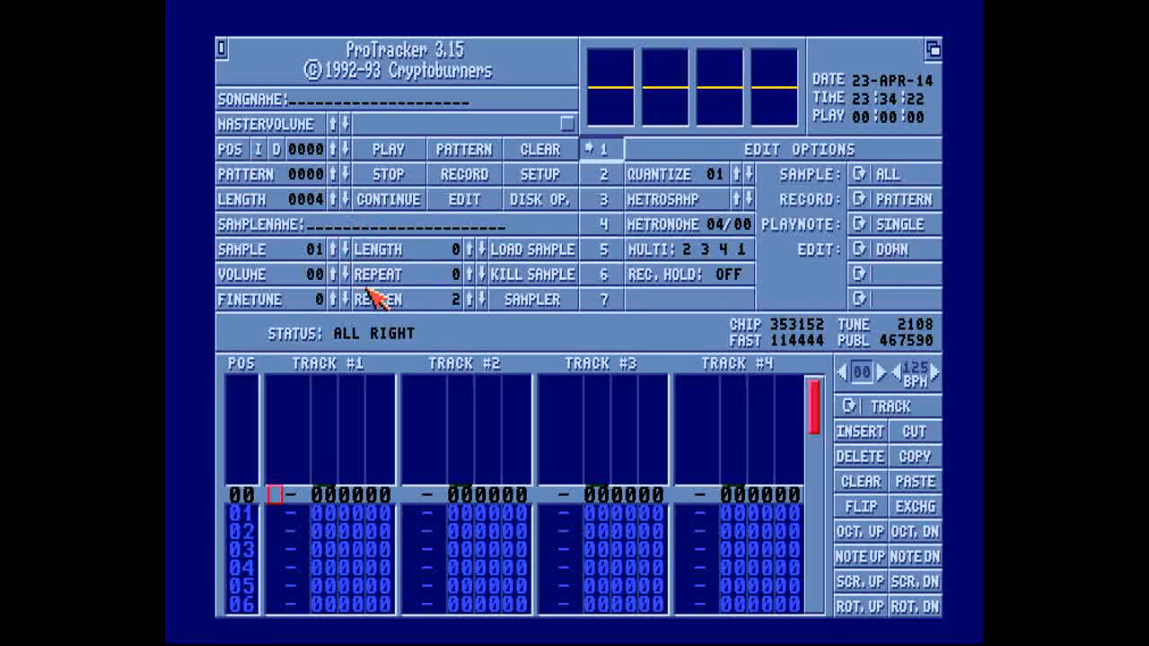
Look through the rows of the empty pattern 00 down to position 24
click(882, 370)
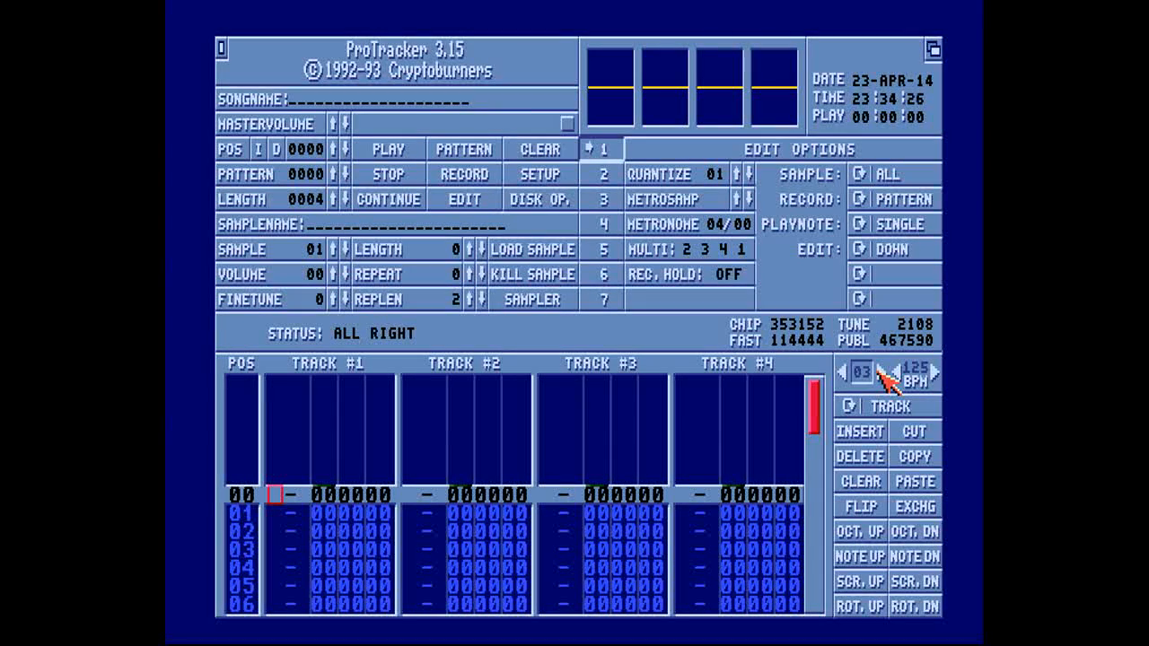
click(843, 375)
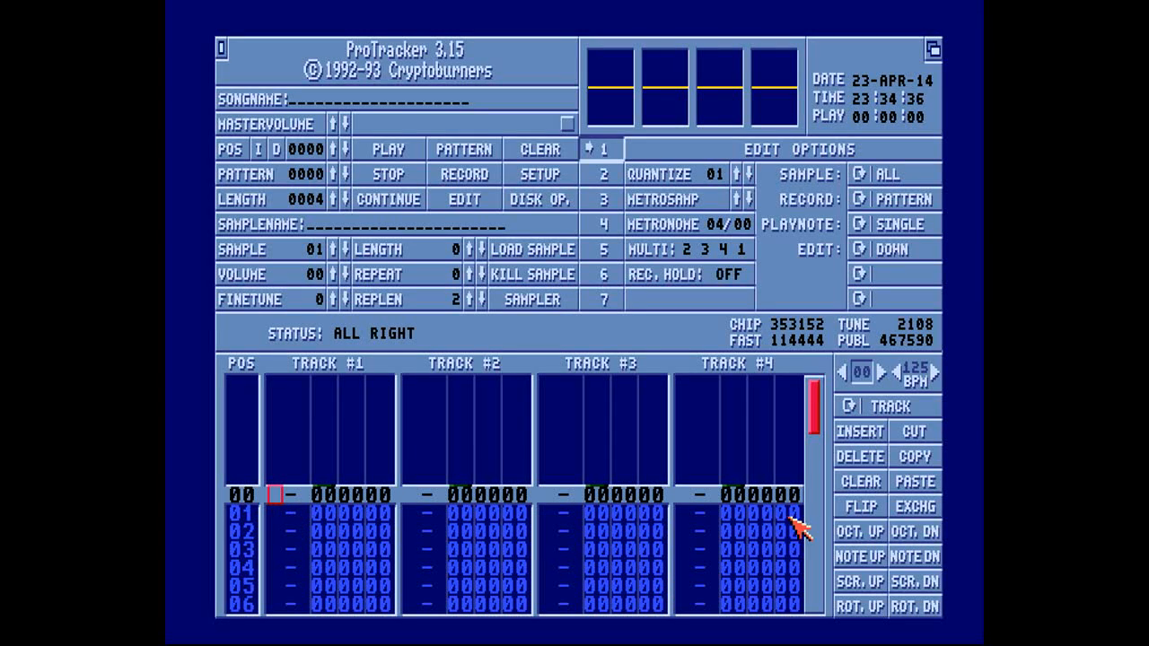
key(Down)
key(Down)
key(Down)
key(Down)
key(Down)
key(Down)
key(Down)
key(Down)
key(Down)
key(Down)
key(Down)
key(Down)
key(Down)
key(Down)
key(Down)
key(Down)
key(Down)
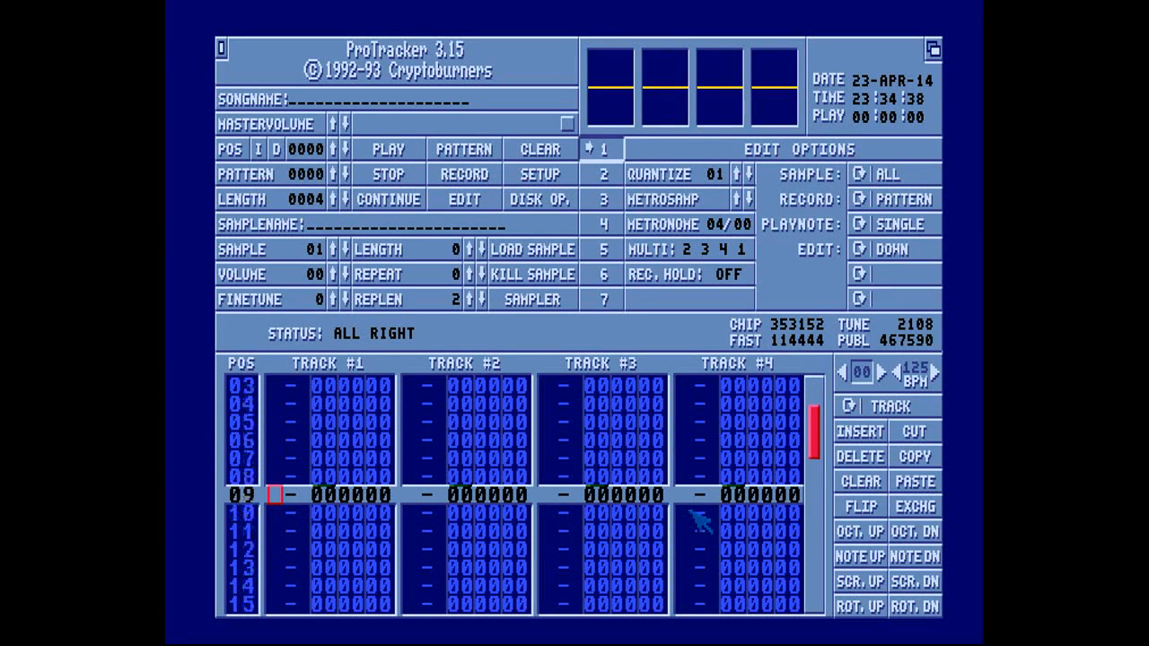
key(Down)
key(Down)
key(Down)
key(Down)
key(Down)
key(Down)
key(Down)
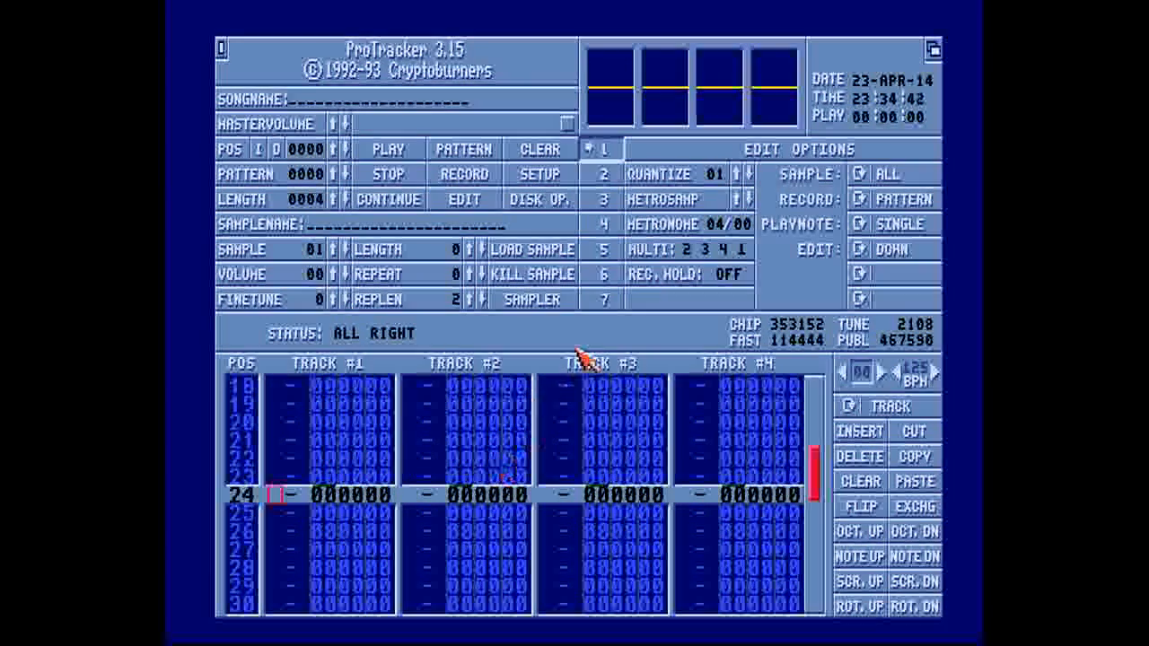
Load the module MOD.TEST from ST-00:MODULES and return to the main screen
click(530, 205)
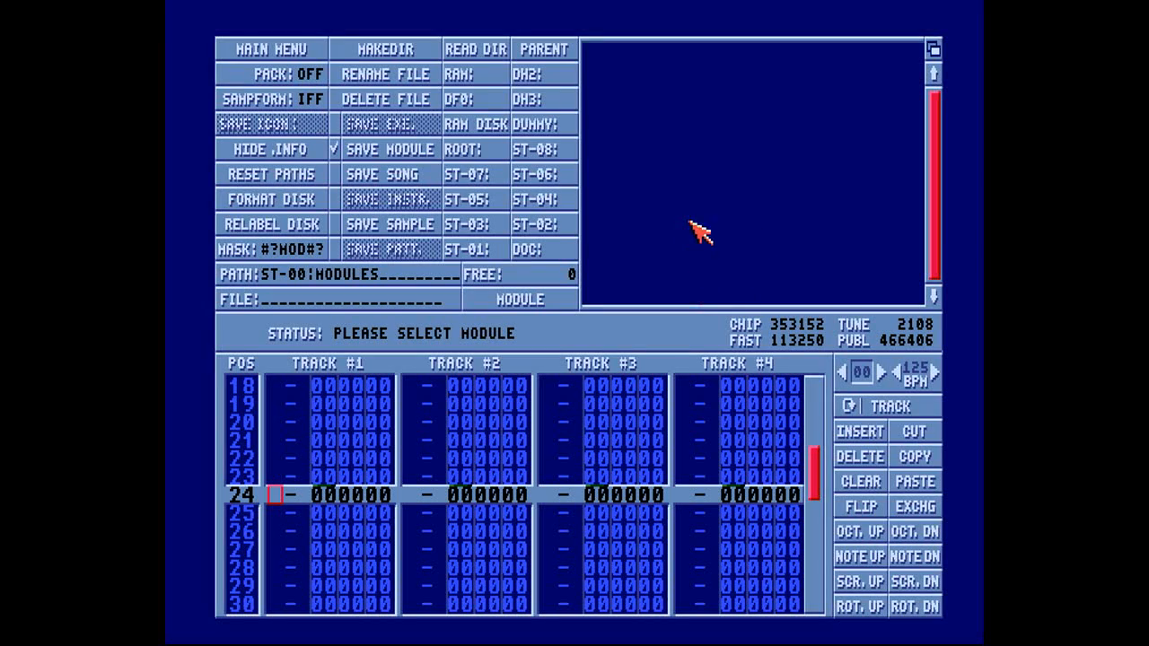
click(473, 50)
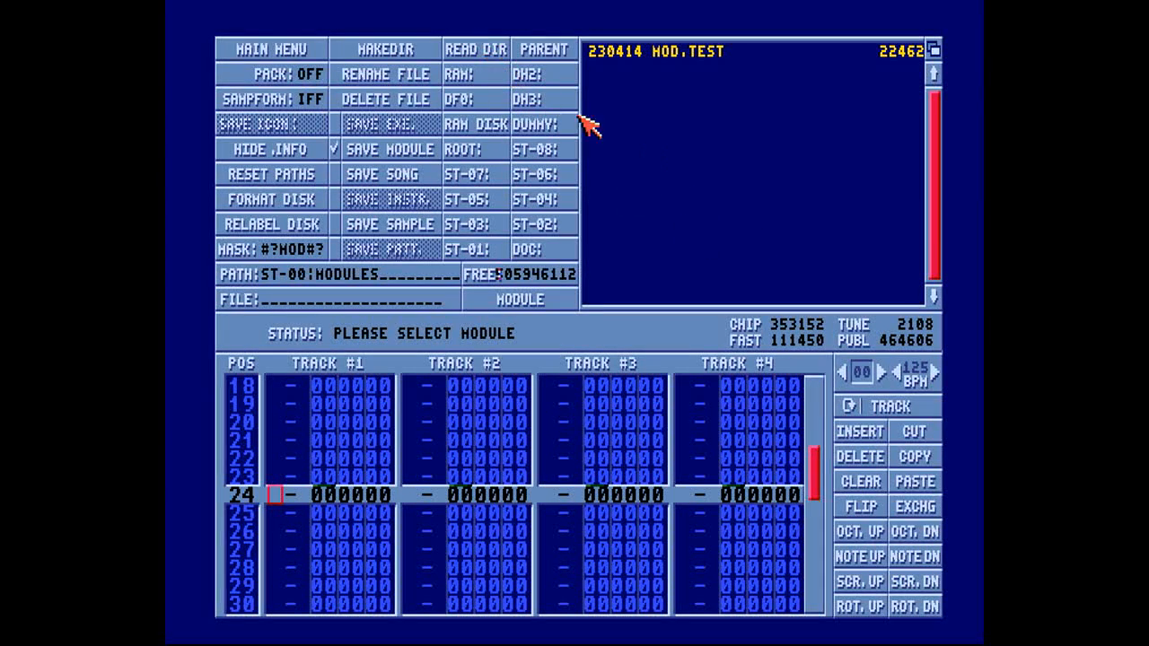
click(702, 52)
click(686, 51)
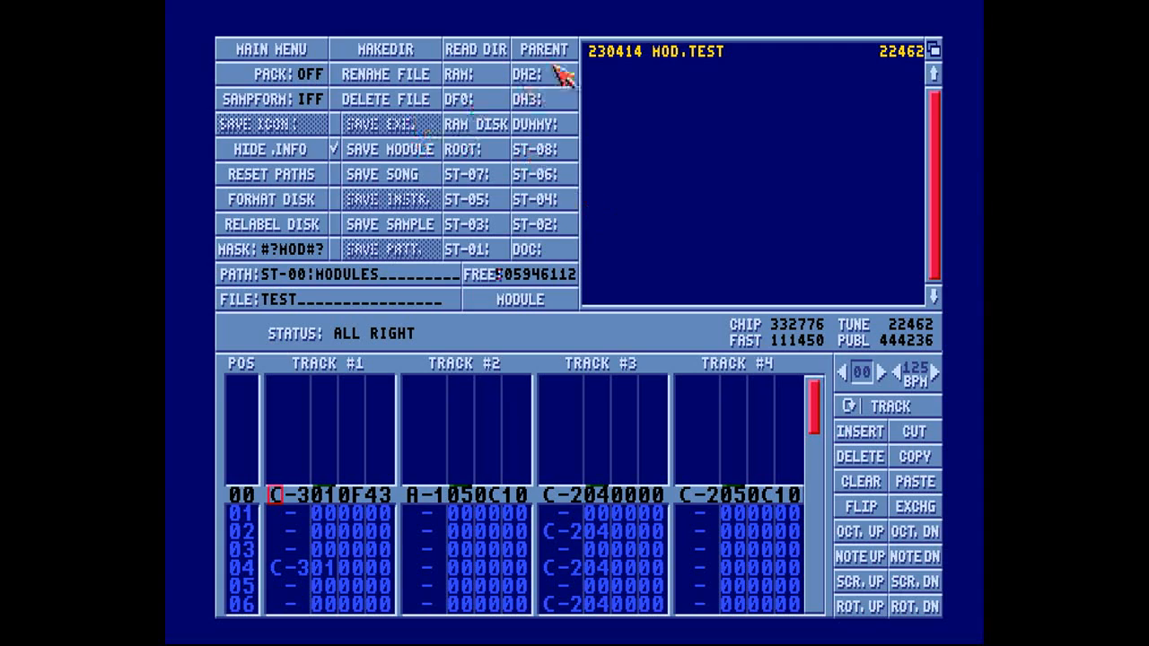
key(Escape)
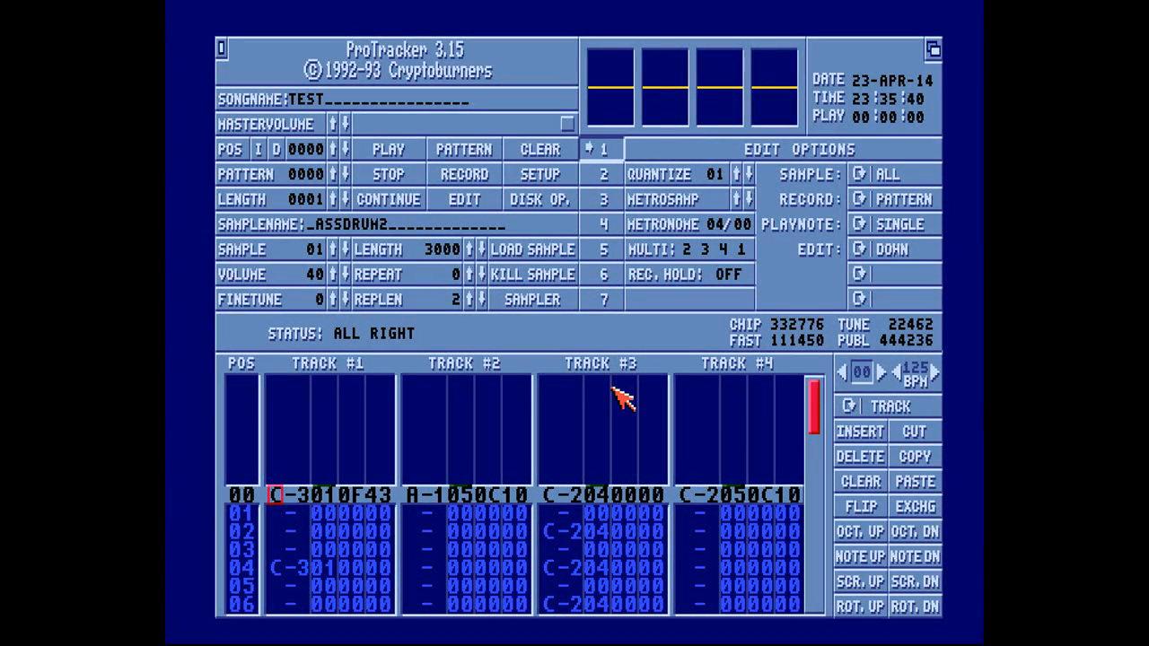
Play pattern 00 of the loaded TEST module and stop it
key(Alt_R)
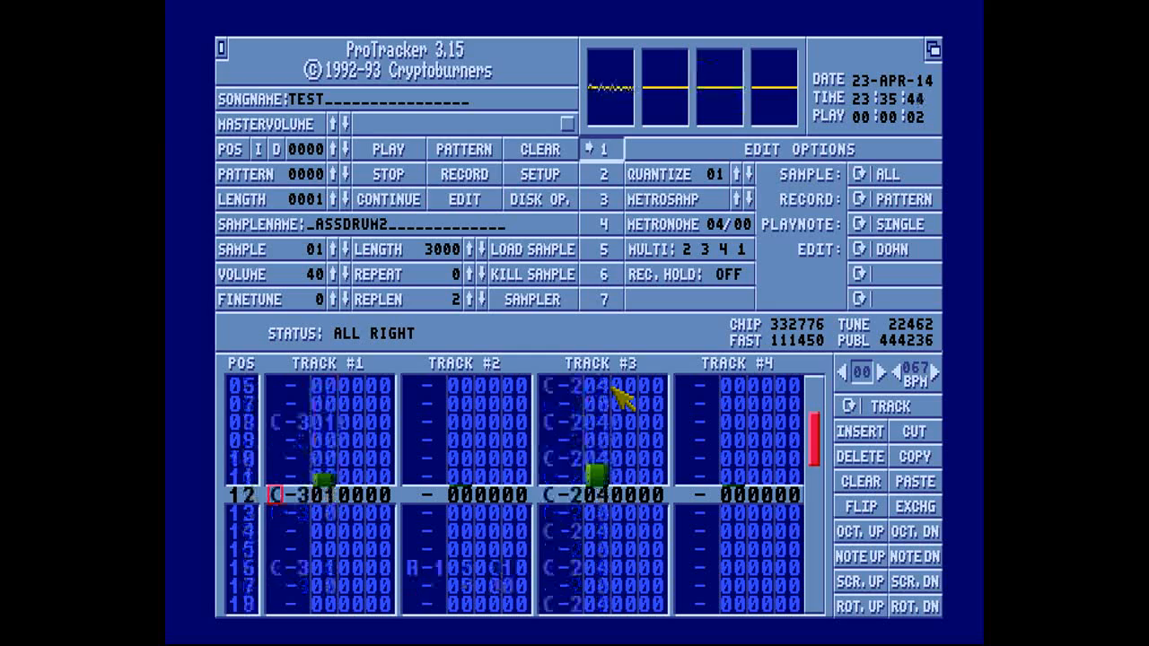
key(space)
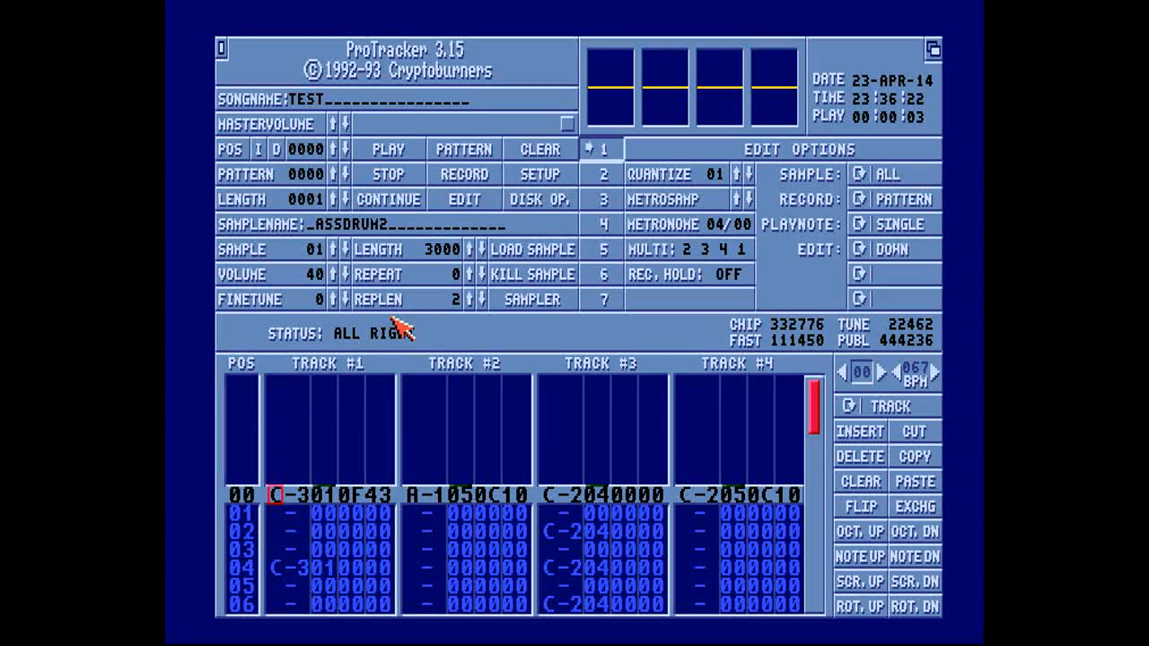
Audition sample 01 on each of the four tracks in turn, finishing on track 1
key(q)
key(q)
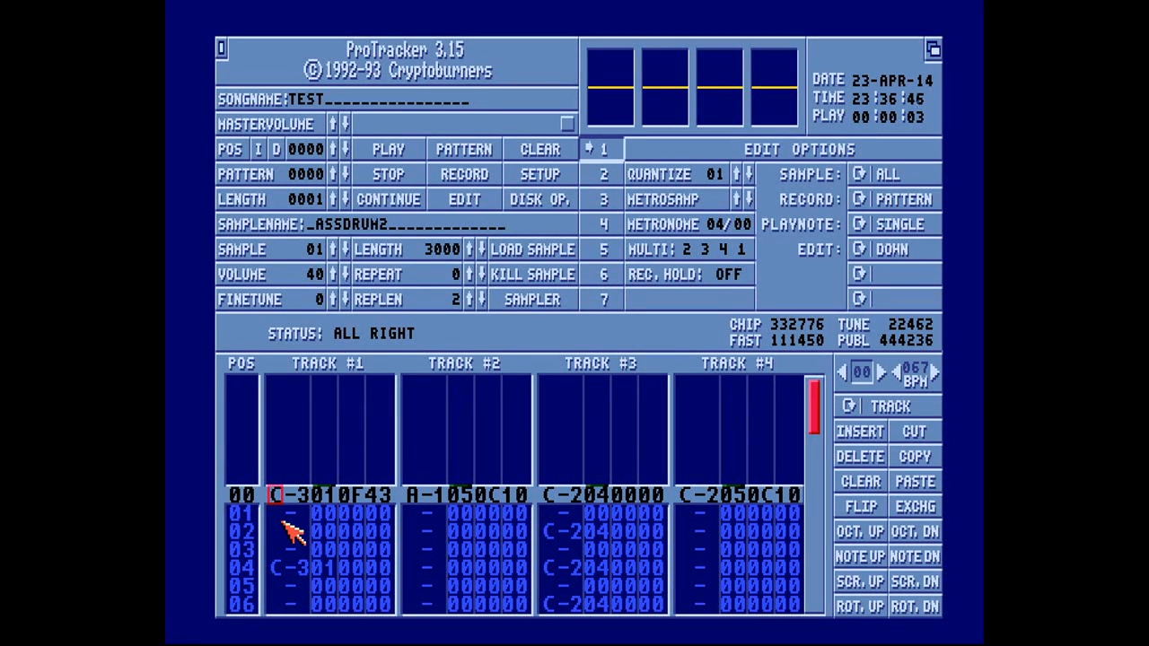
key(Right)
key(Right)
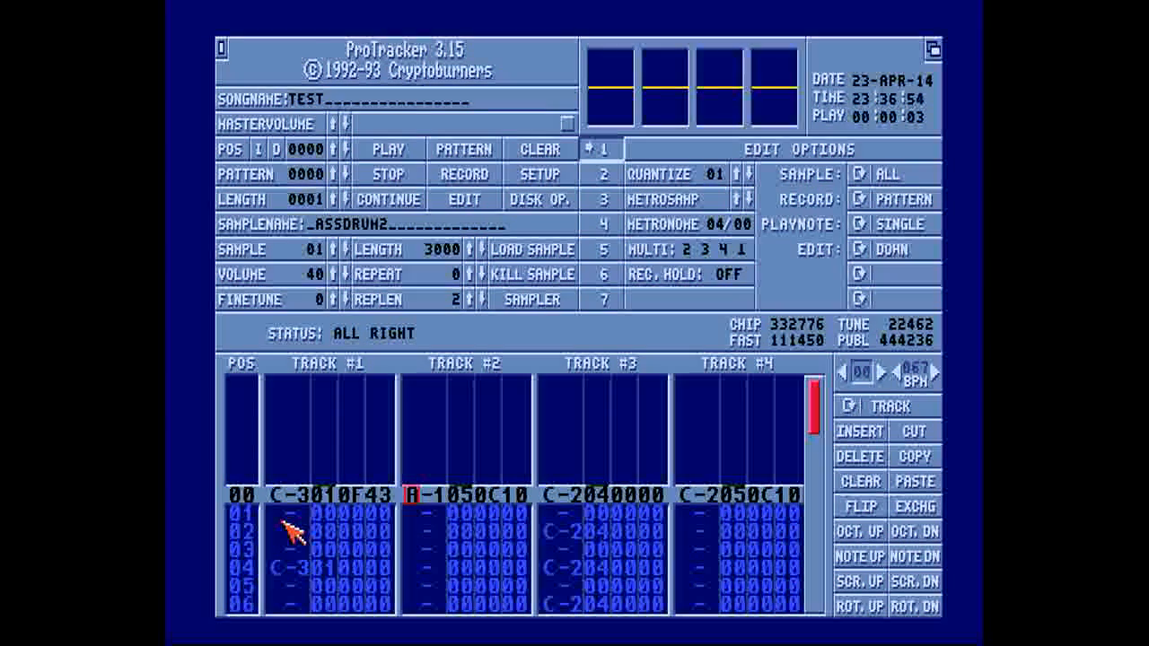
key(q)
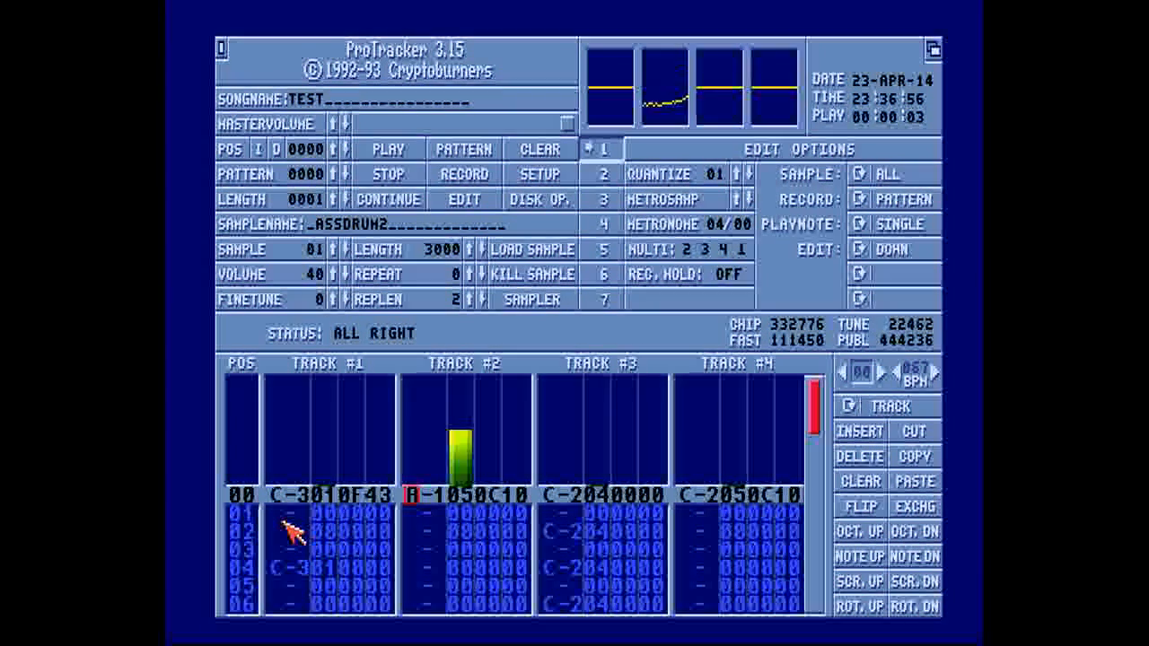
key(Tab)
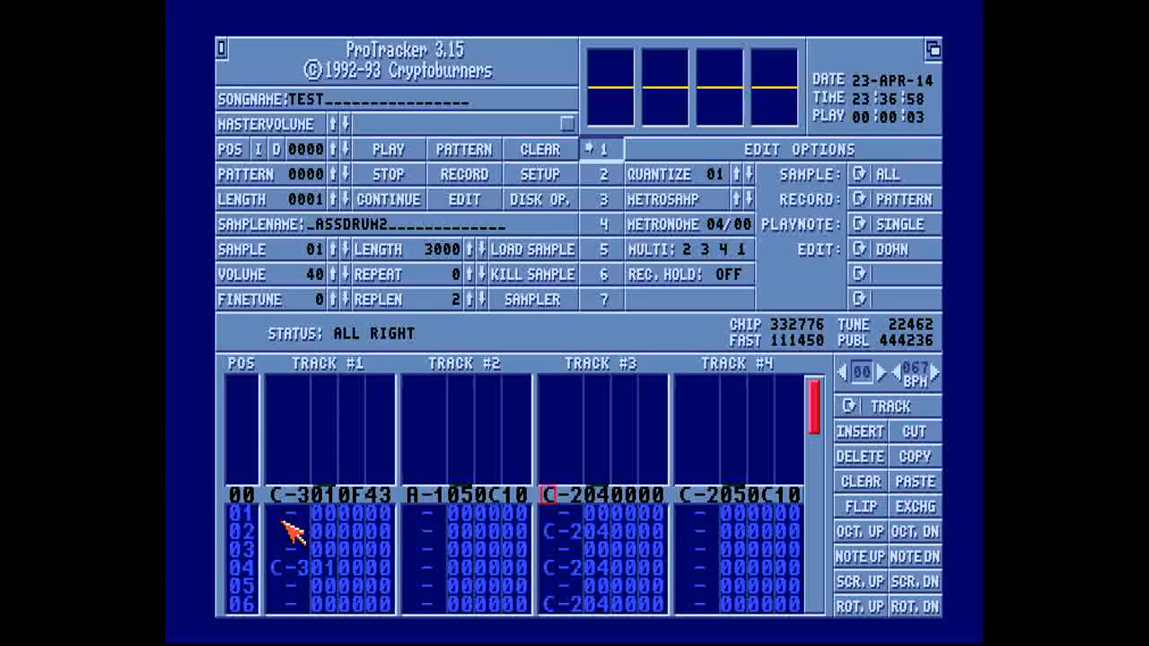
key(q)
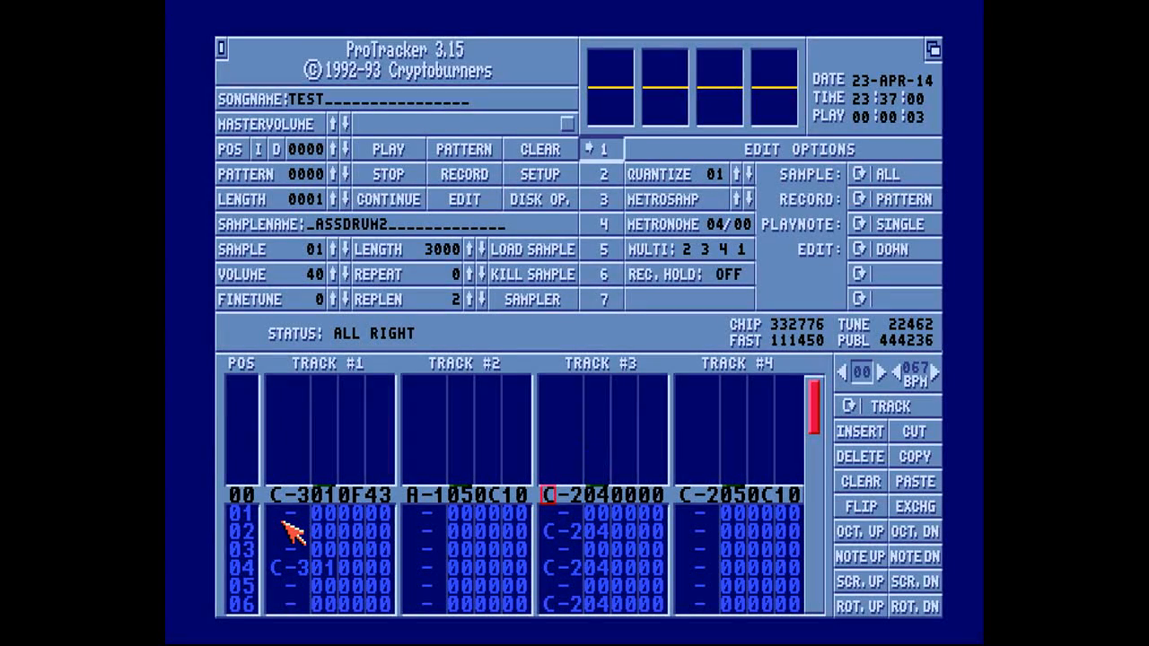
key(Tab)
key(q)
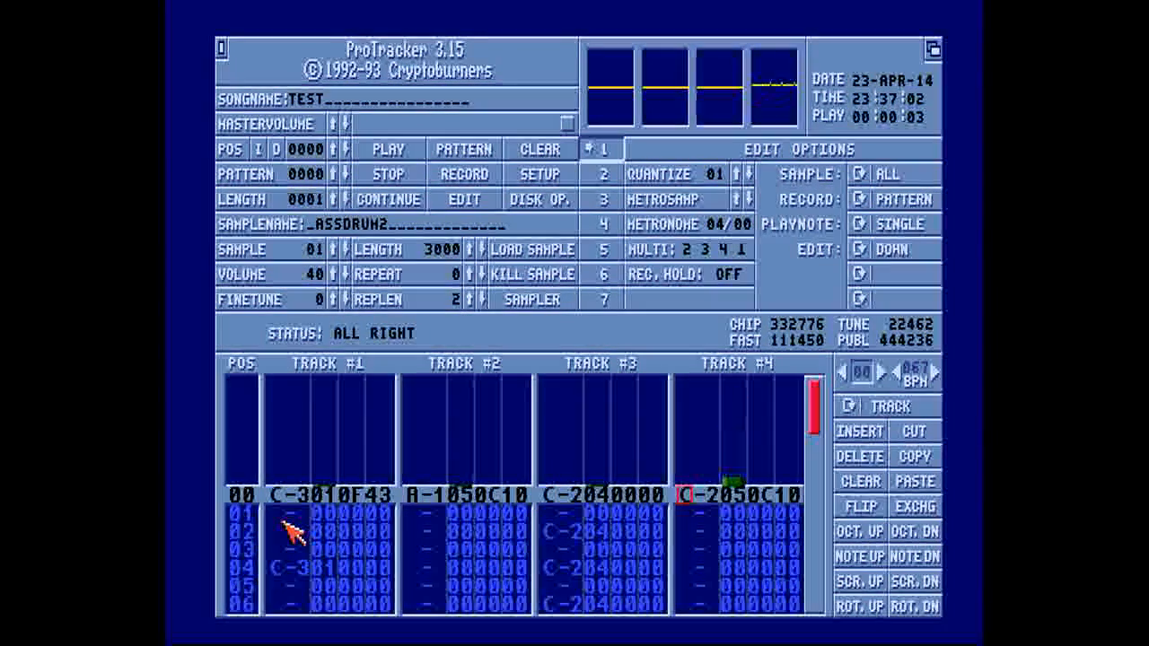
key(Tab)
key(q)
key(Tab)
key(Tab)
key(q)
key(Tab)
key(q)
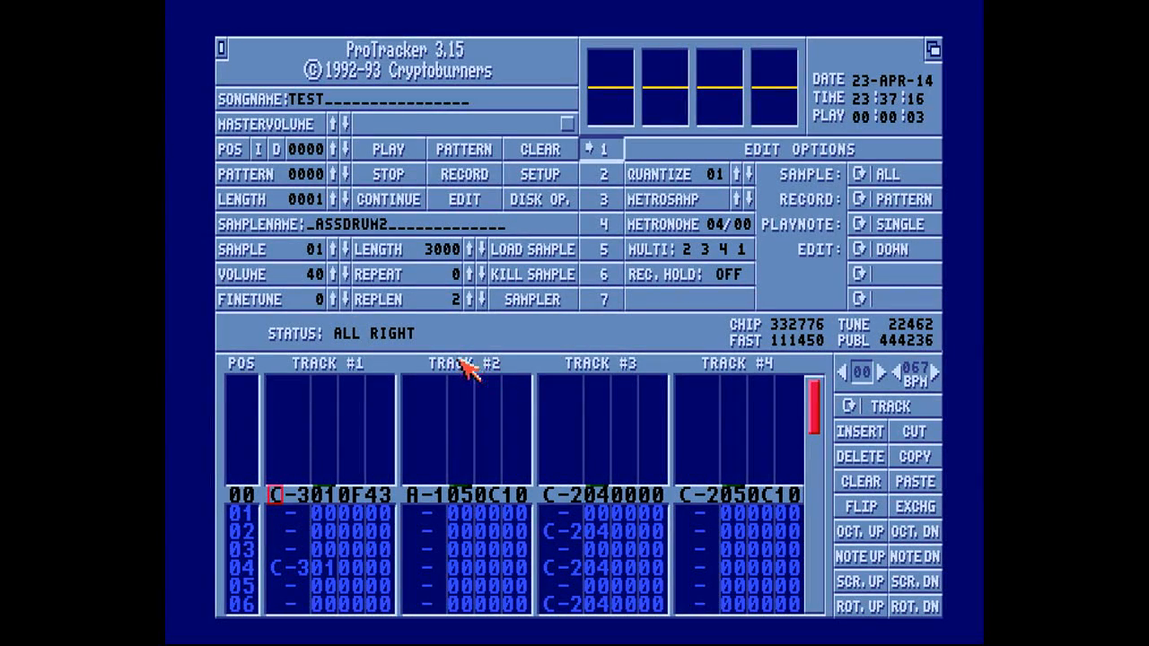
Browse the module's samples from 01 up to 04 and back down to 01
click(333, 250)
click(334, 250)
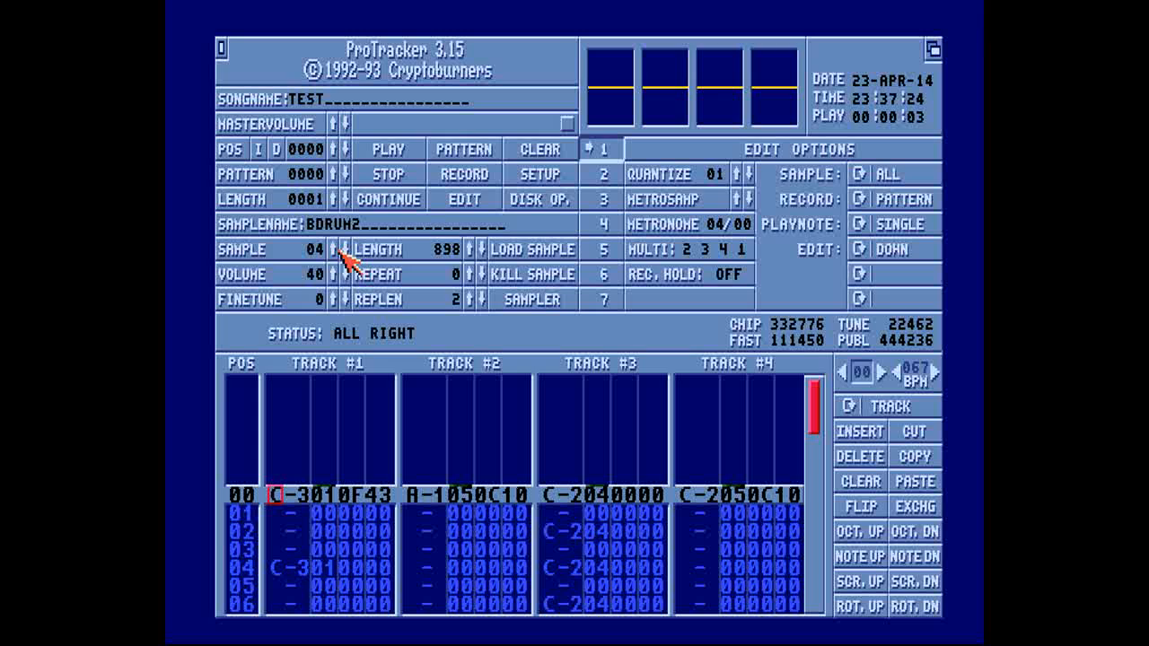
click(345, 250)
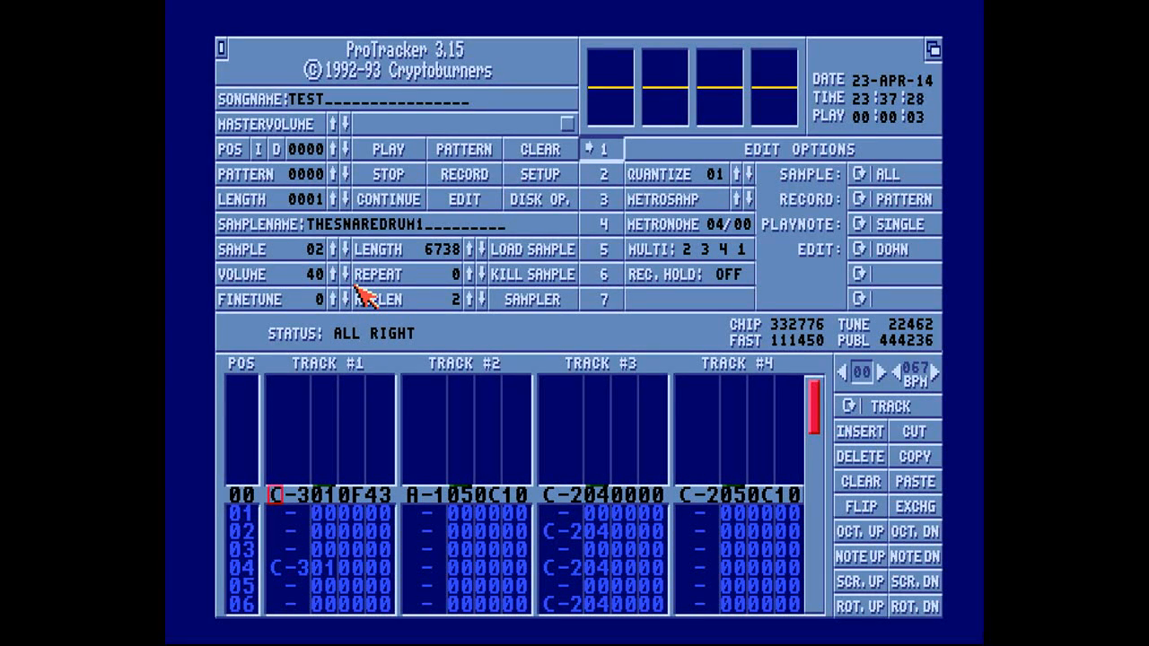
key(KP_Divide)
key(parenright)
key(parenleft)
key(parenright)
key(KP_Divide)
key(parenleft)
key(parenright)
key(parenleft)
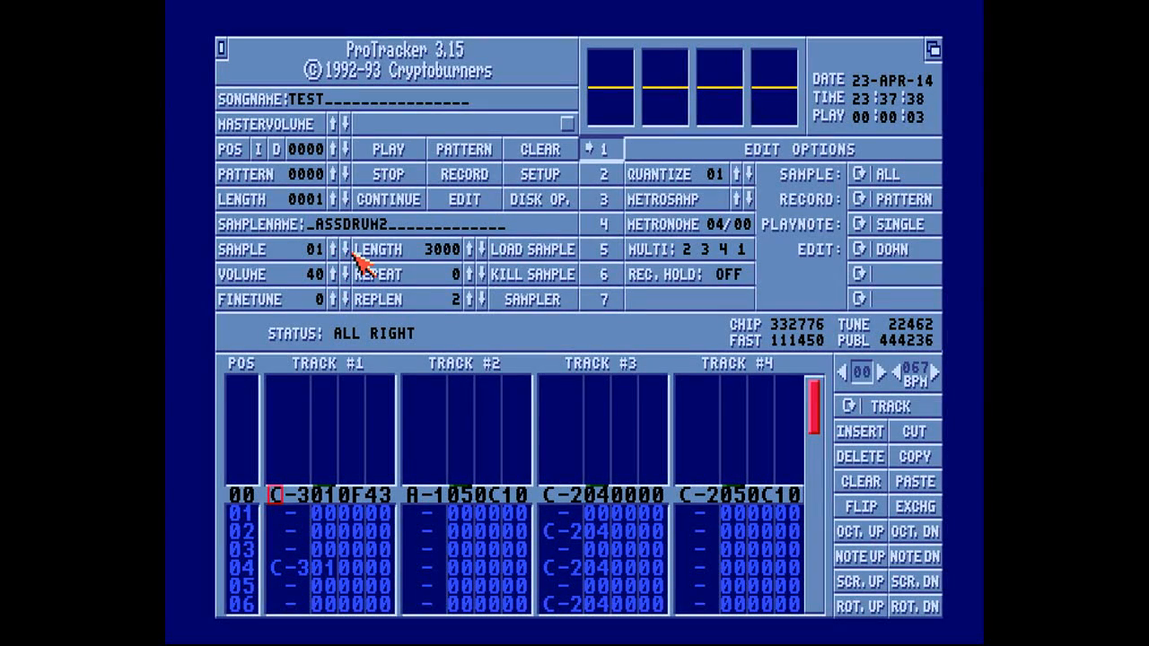
Move the cursor to track 2, step the selected sample up to 04, and audition samples there
key(Tab)
key(Right)
key(Left)
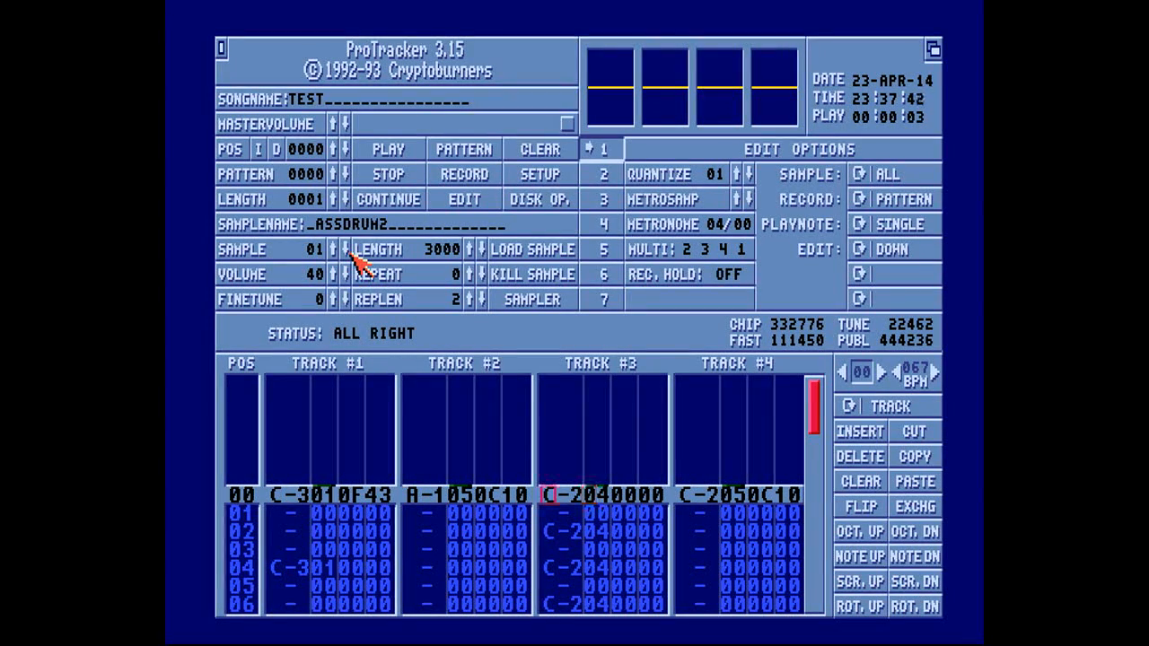
key(Left)
key(Left)
key(Left)
click(349, 254)
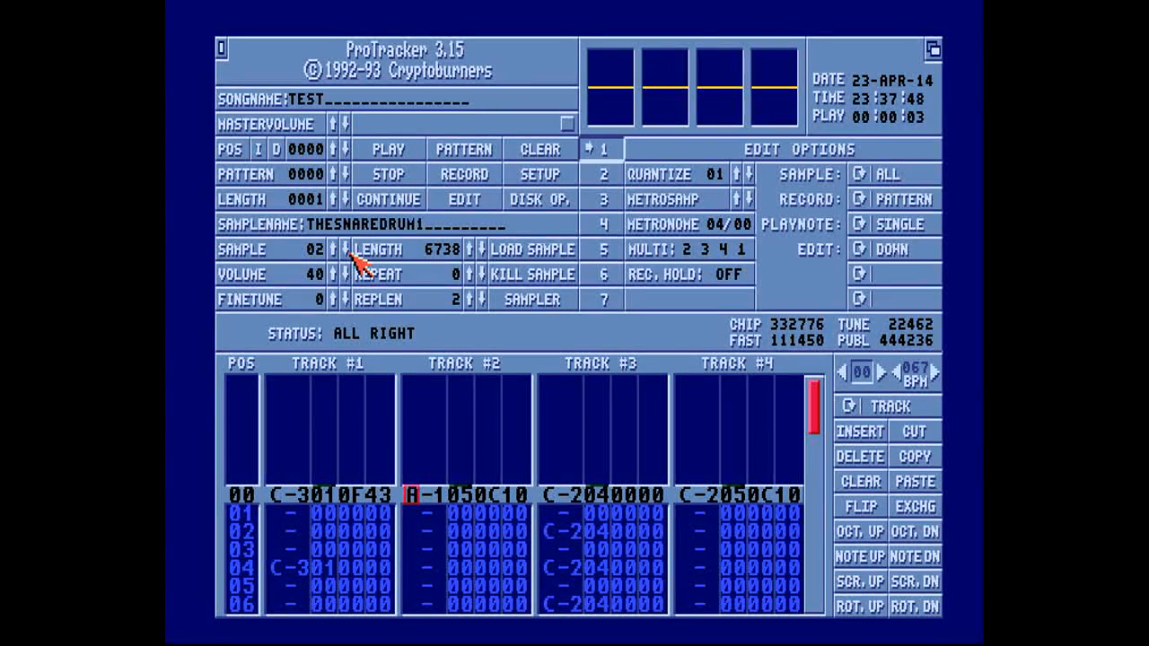
click(349, 254)
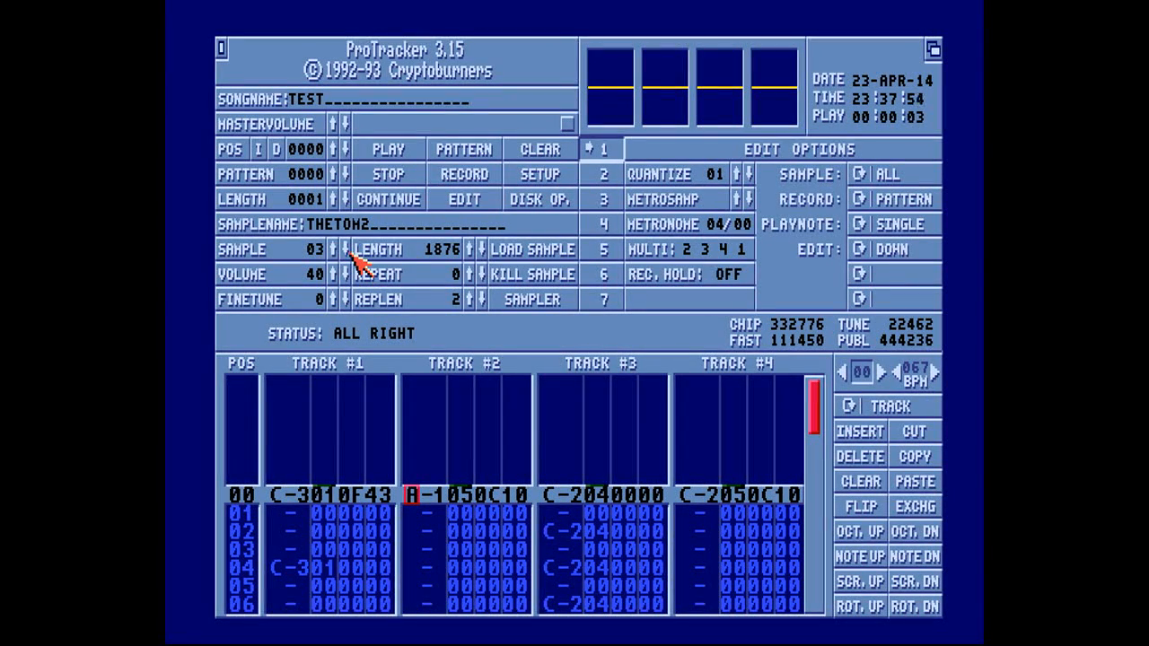
key(q)
key(q)
key(q)
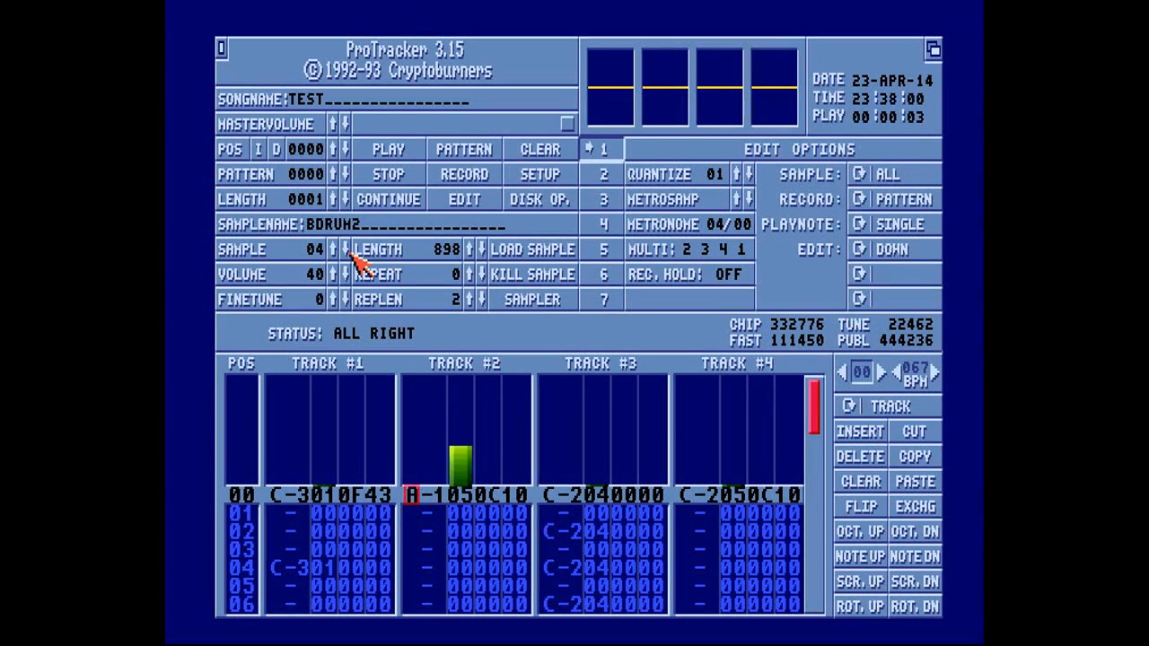
key(q)
key(q)
key(q)
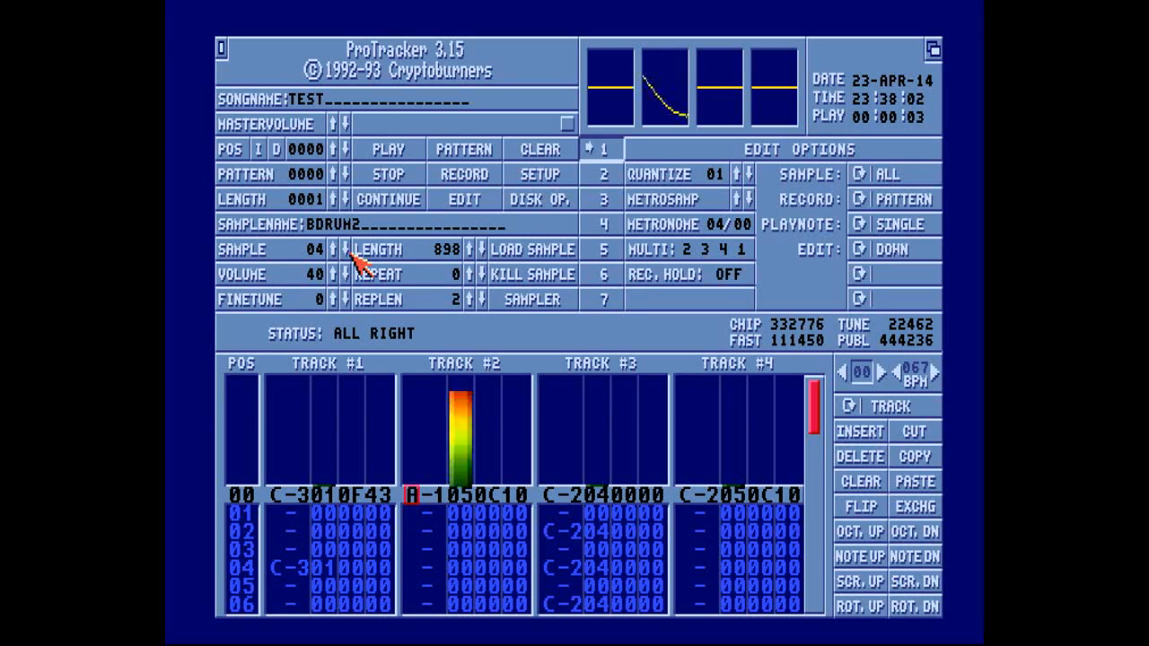
Select sample 05 and audition it several times on track 2
click(348, 252)
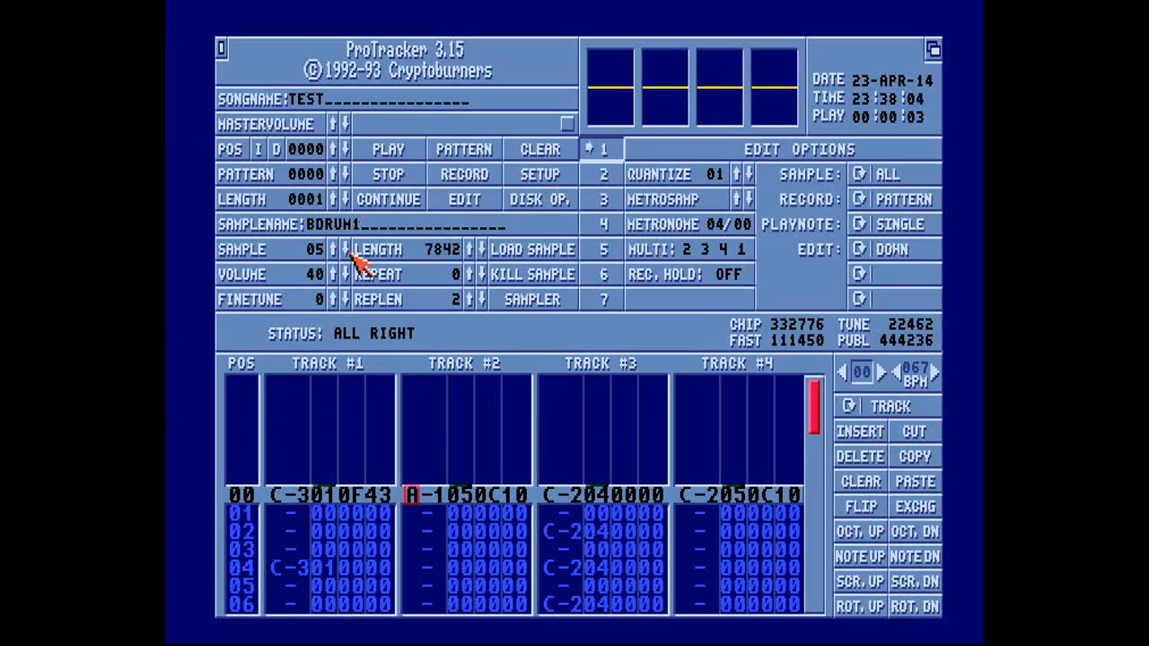
key(q)
key(q)
key(q)
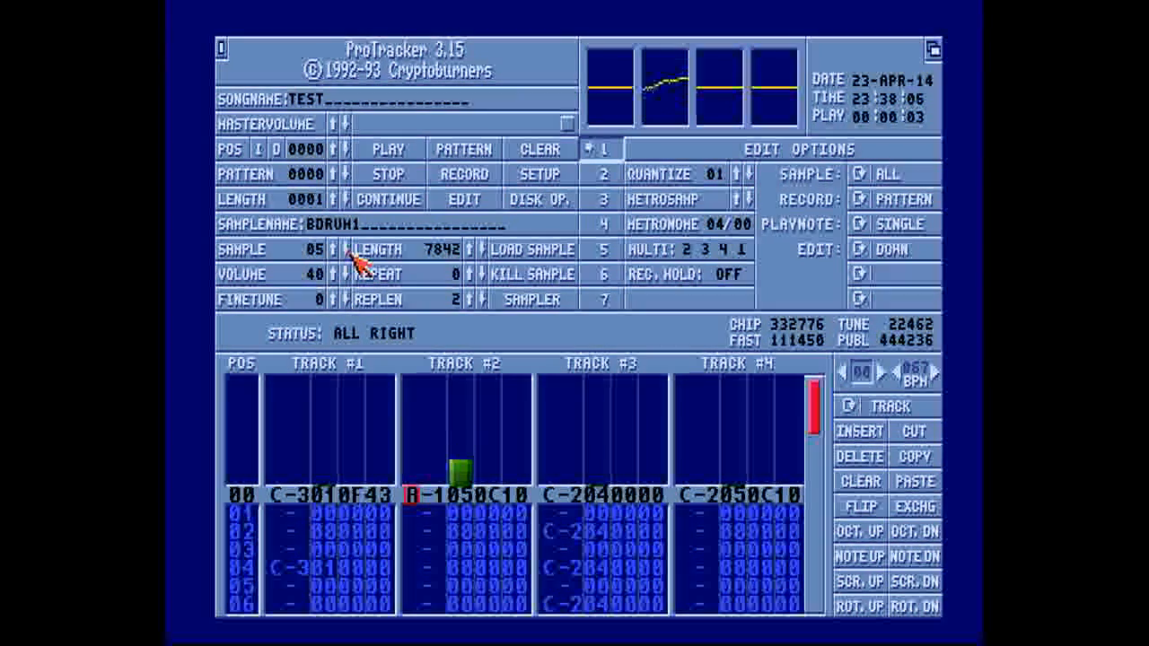
key(q)
key(q)
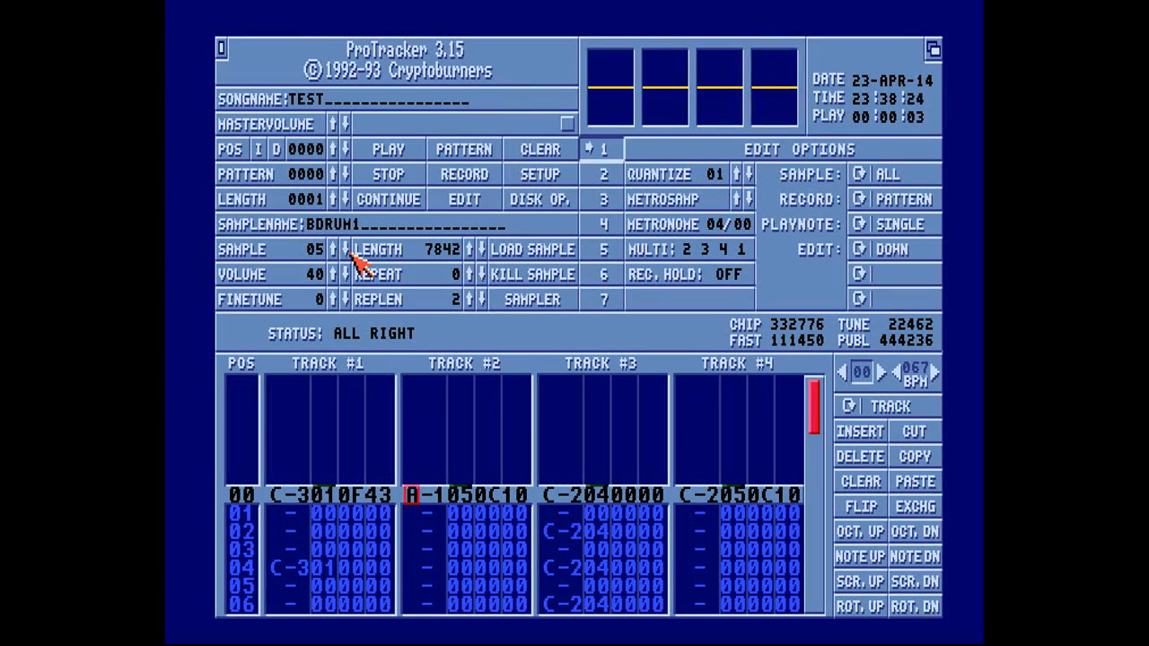
Compare sample 05 on track 2 by playing a different note repeatedly and returning to the first note
key(n)
key(n)
key(n)
key(n)
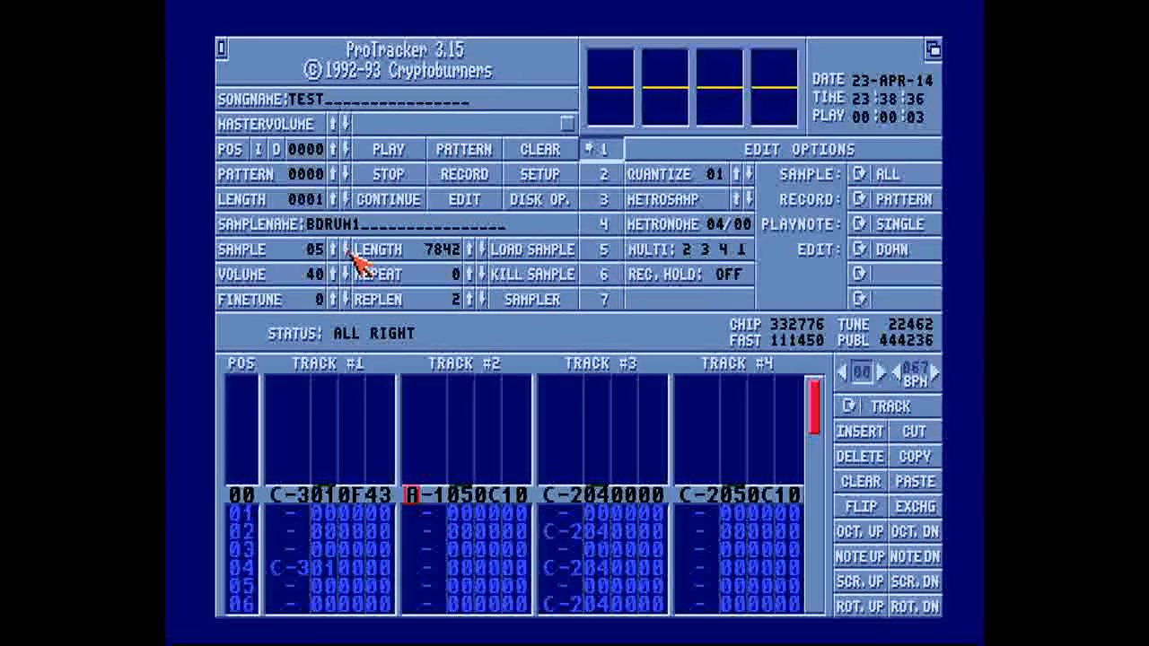
key(n)
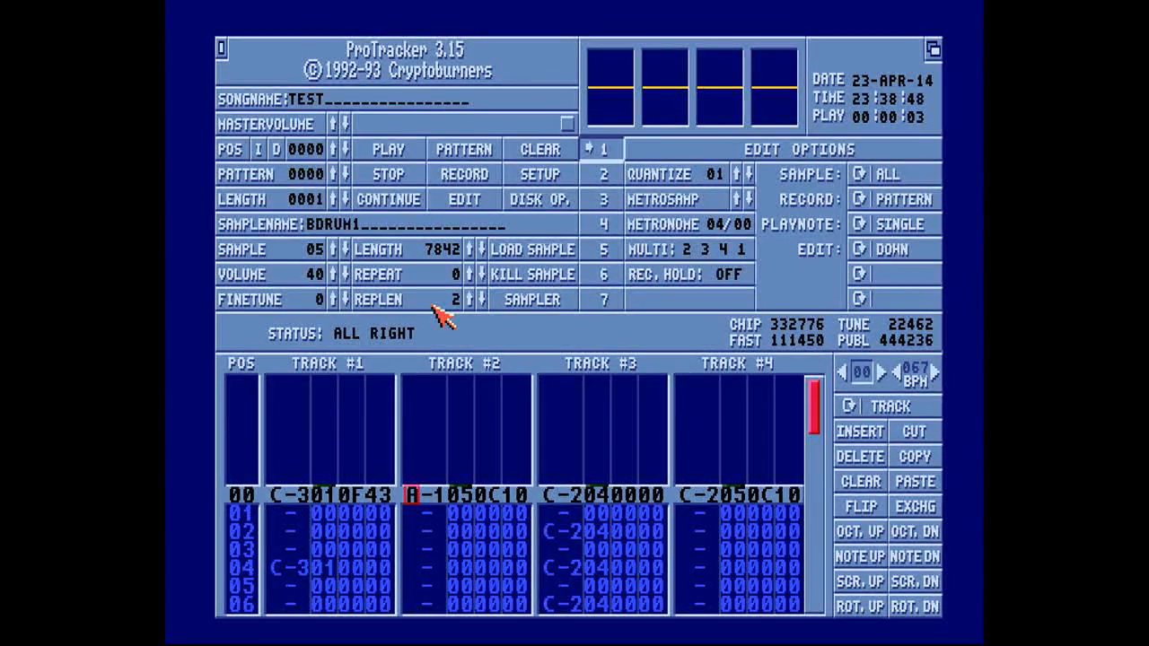
key(q)
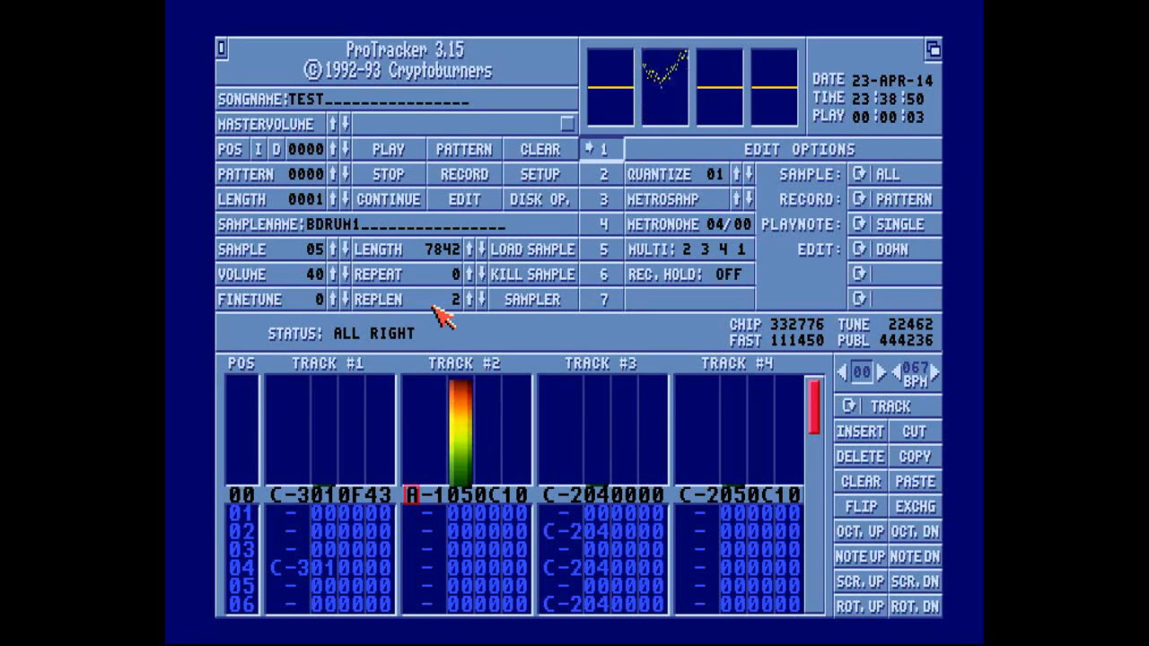
key(q)
key(q)
key(q)
key(q)
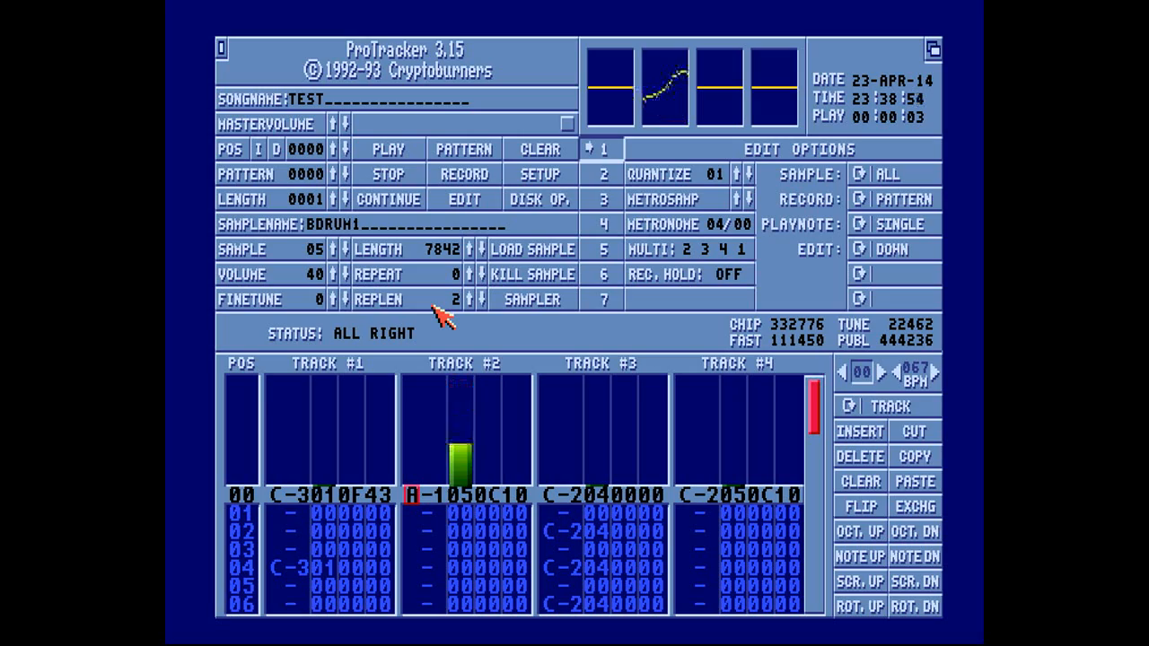
key(q)
key(q)
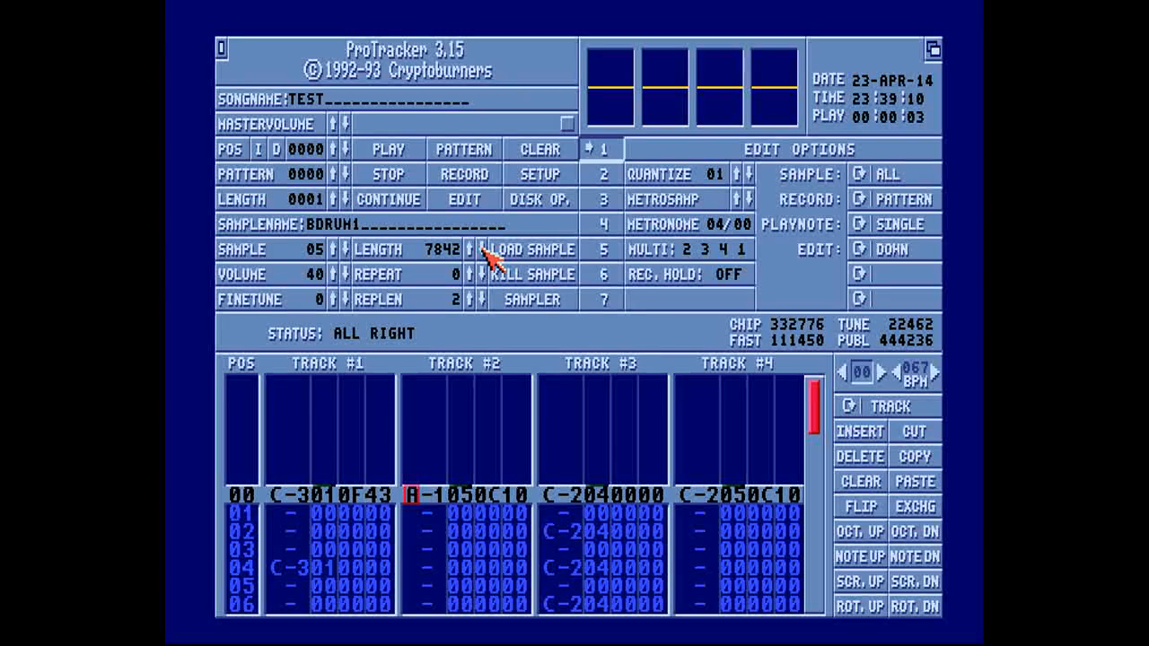
Switch the disk operations to samples and browse the ST-03, ST-04, ST-02 and ST-07 directories, ending on ST-01
click(554, 199)
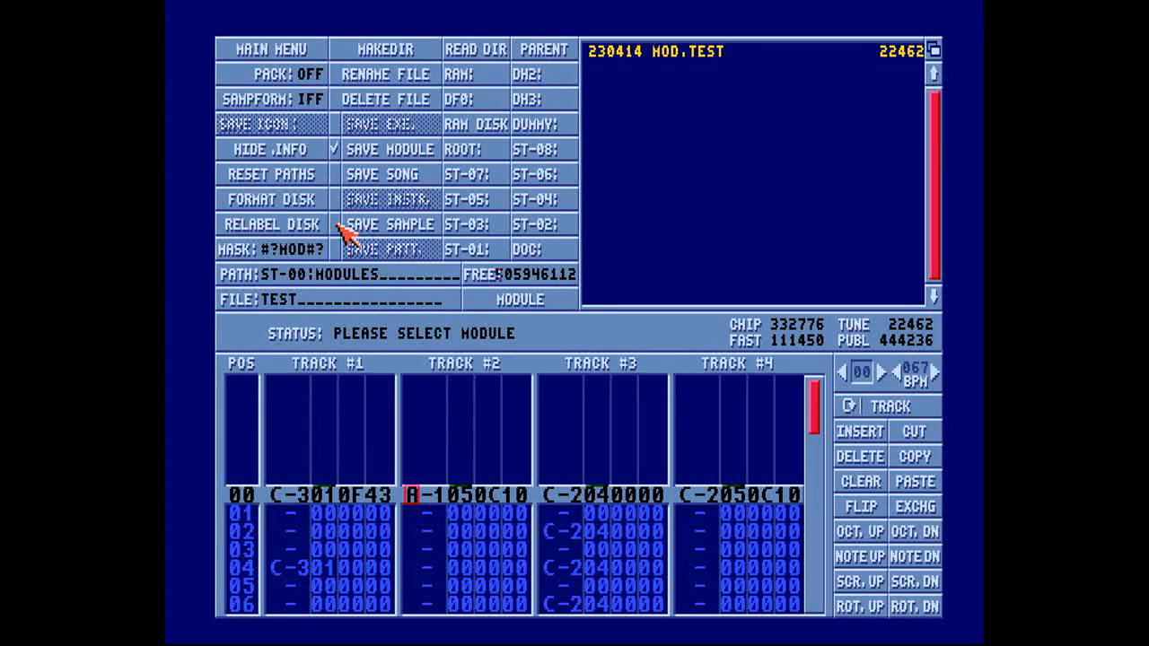
click(341, 229)
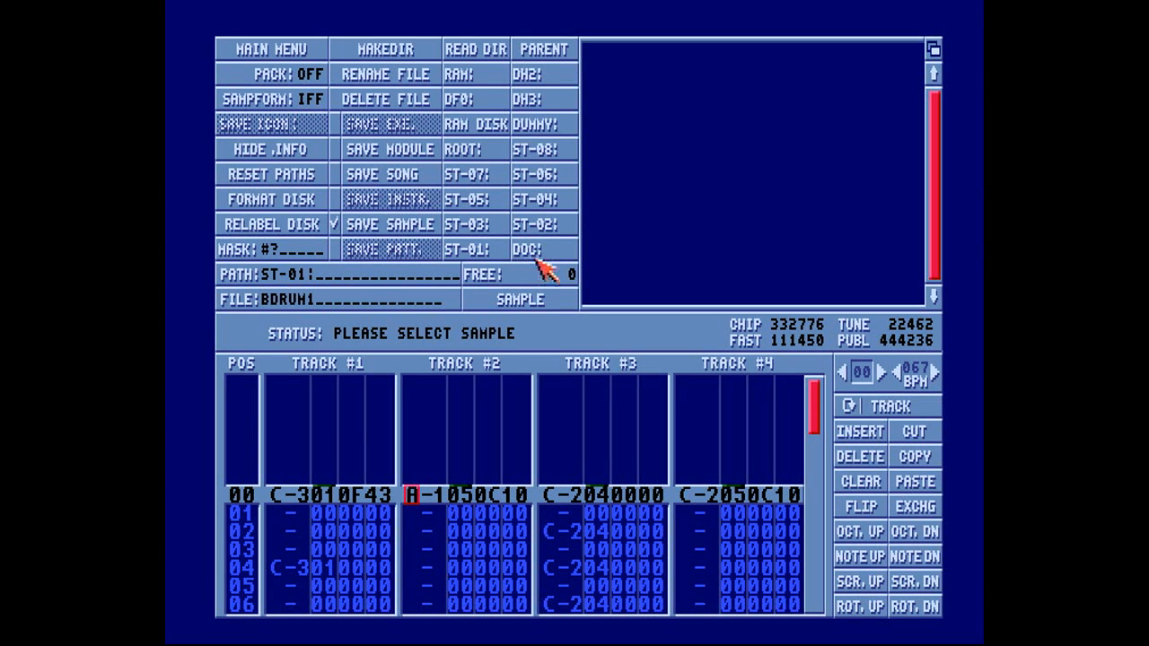
click(485, 224)
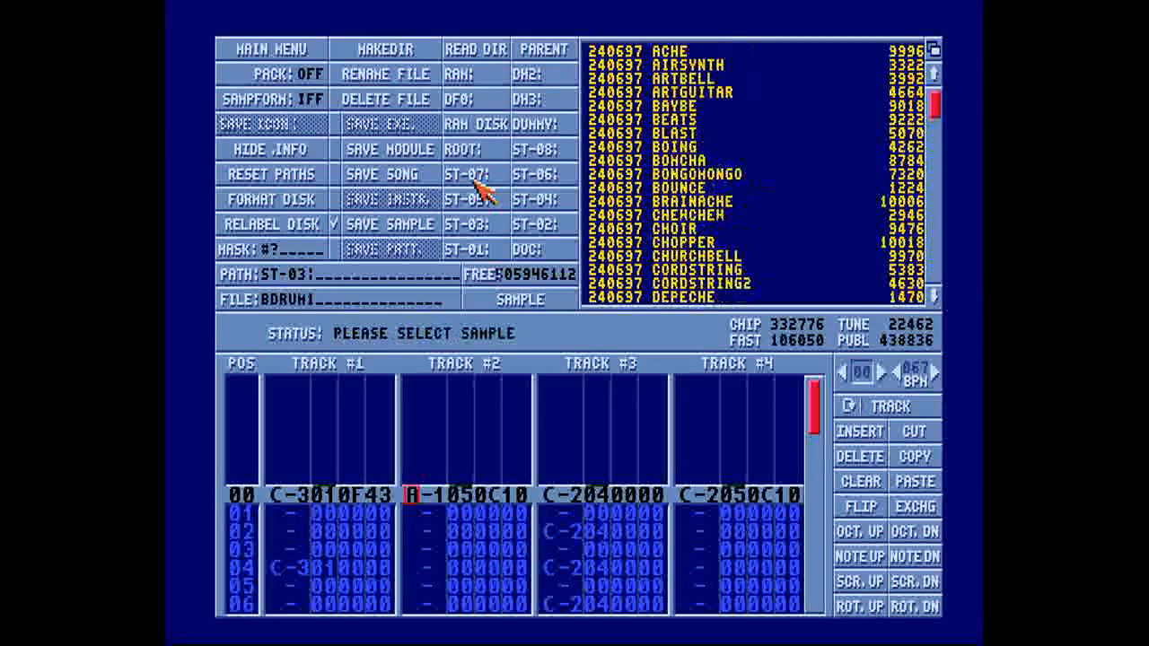
click(544, 204)
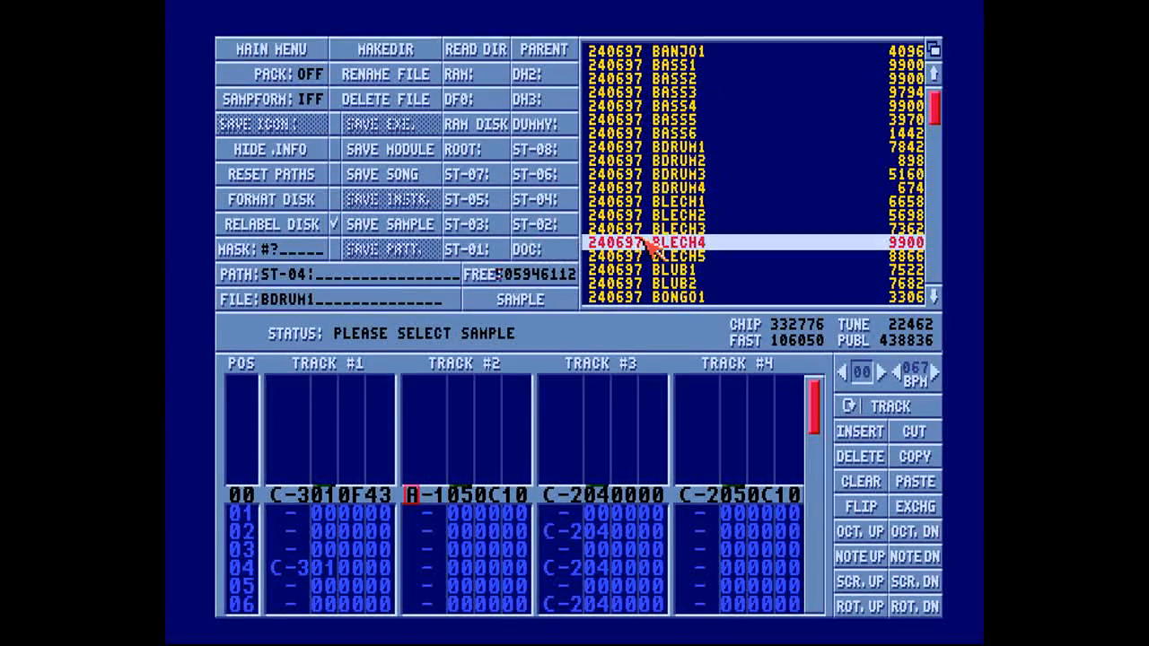
click(539, 225)
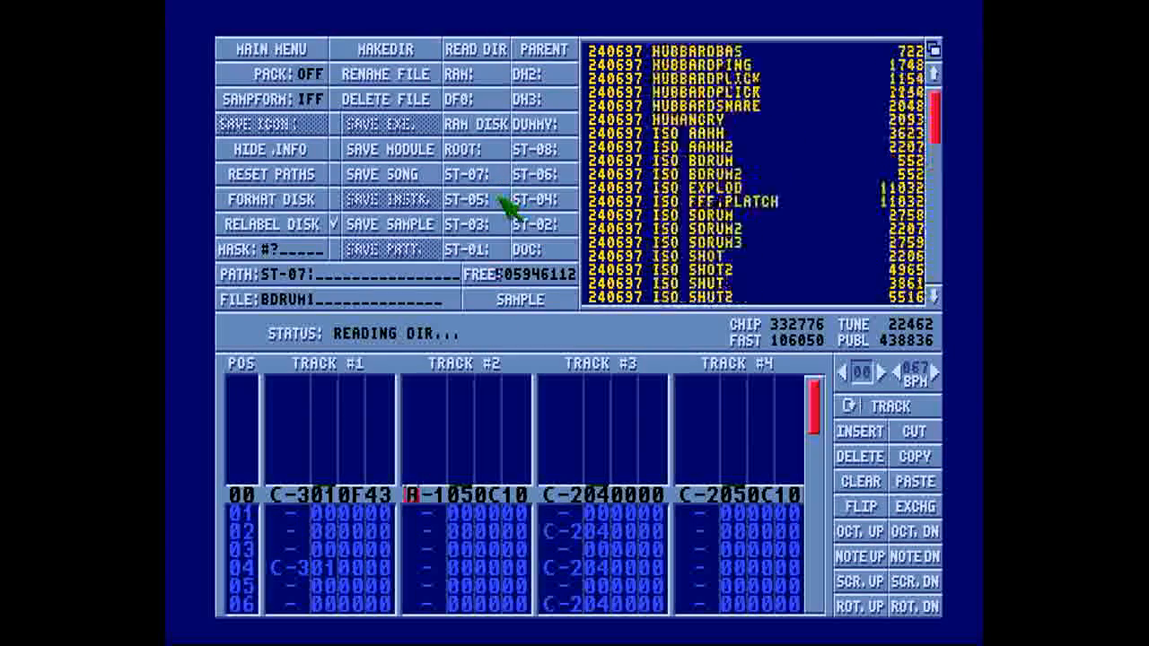
click(476, 251)
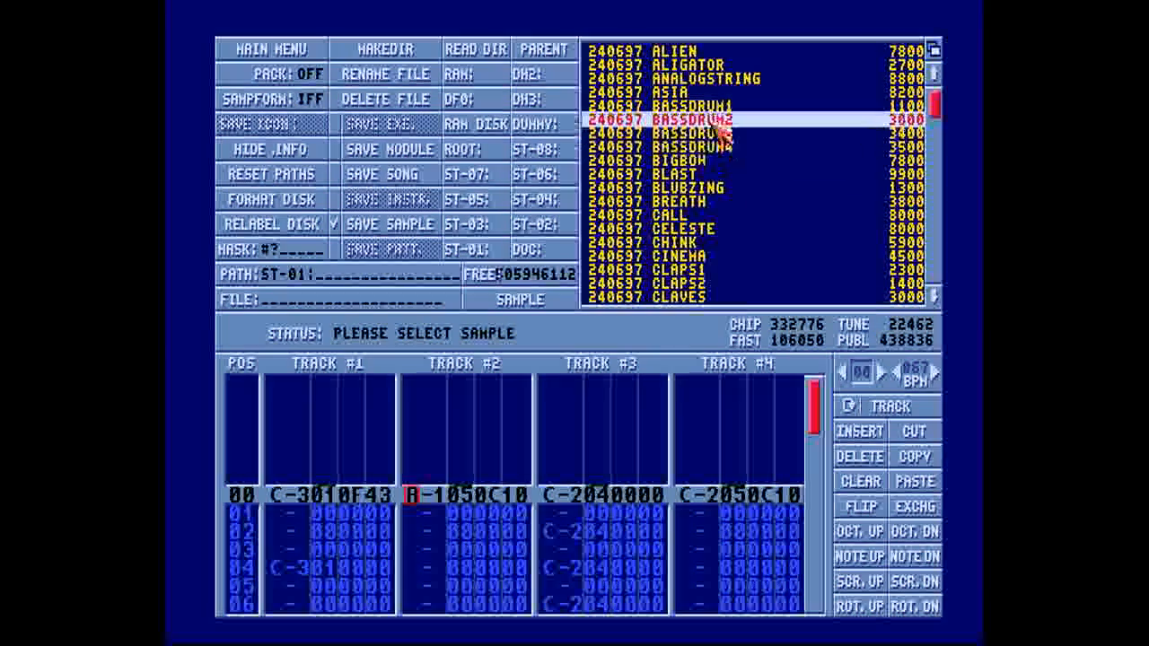
Load the sample BASSDRUM2 from ST-01 and audition it on track 2
click(720, 133)
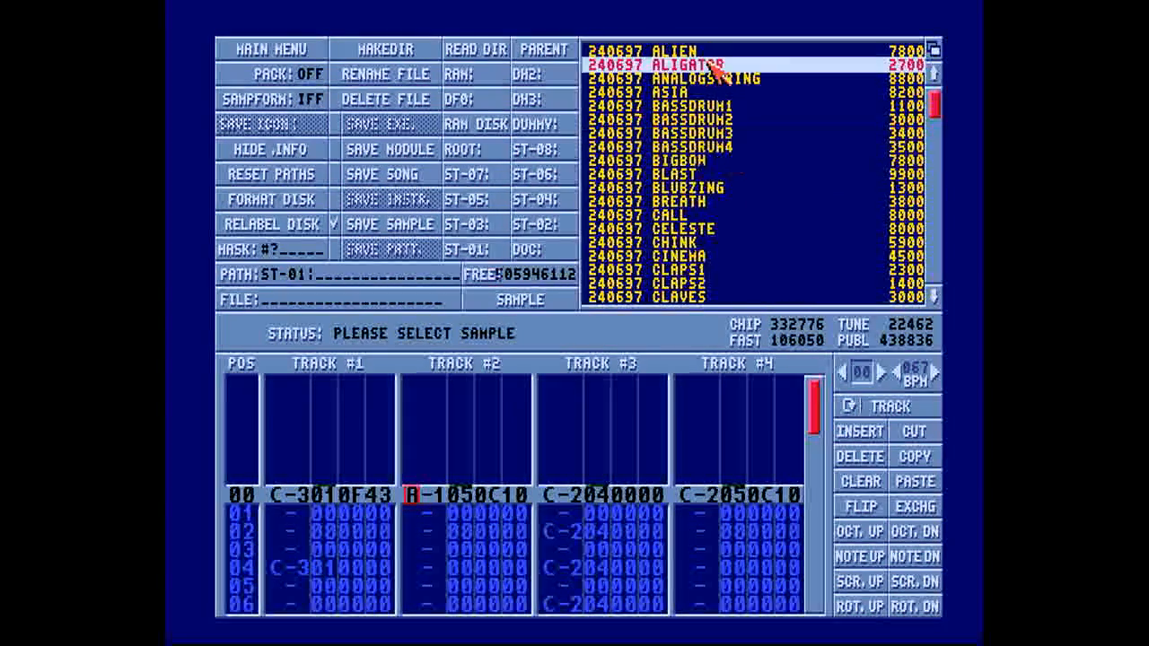
click(704, 147)
click(700, 132)
click(702, 119)
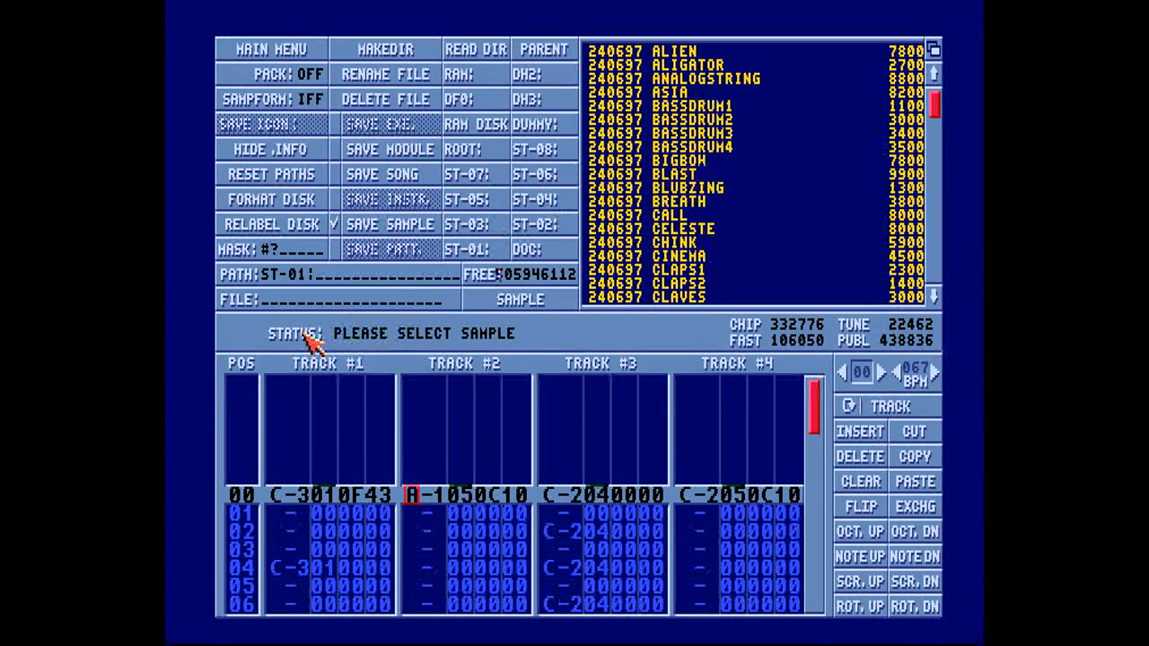
click(691, 122)
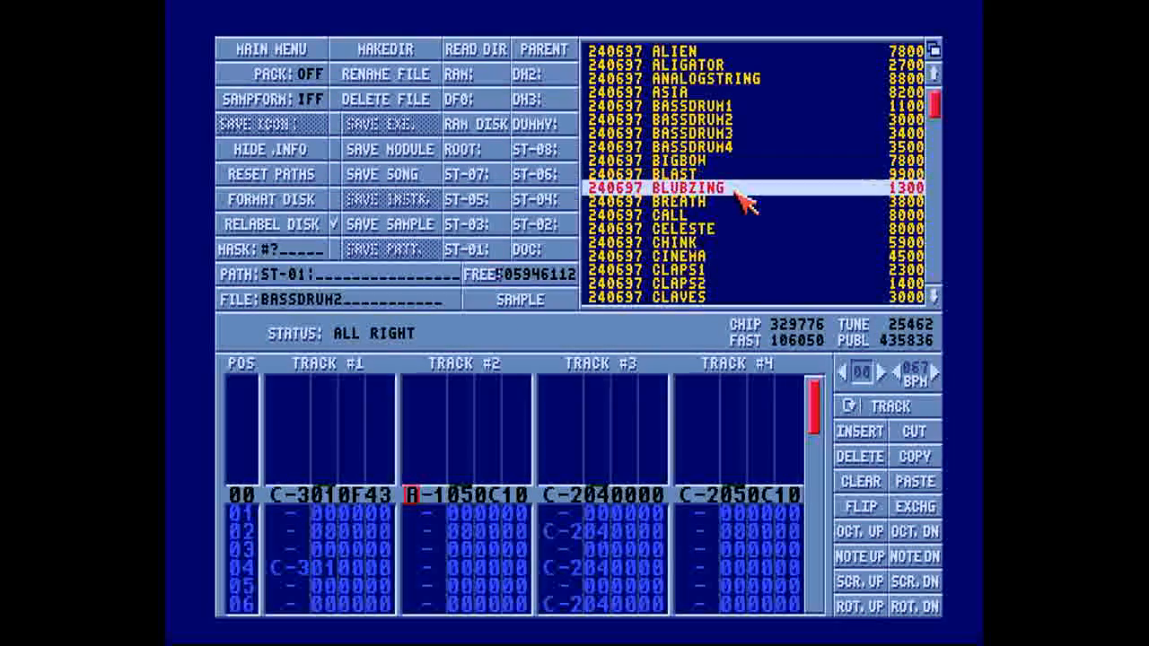
key(q)
Load and audition BASSDRUM3, BASSDRUM4 and BASSDRUM1 in turn, finishing on BASSDRUM3
key(q)
key(q)
key(q)
click(713, 135)
key(q)
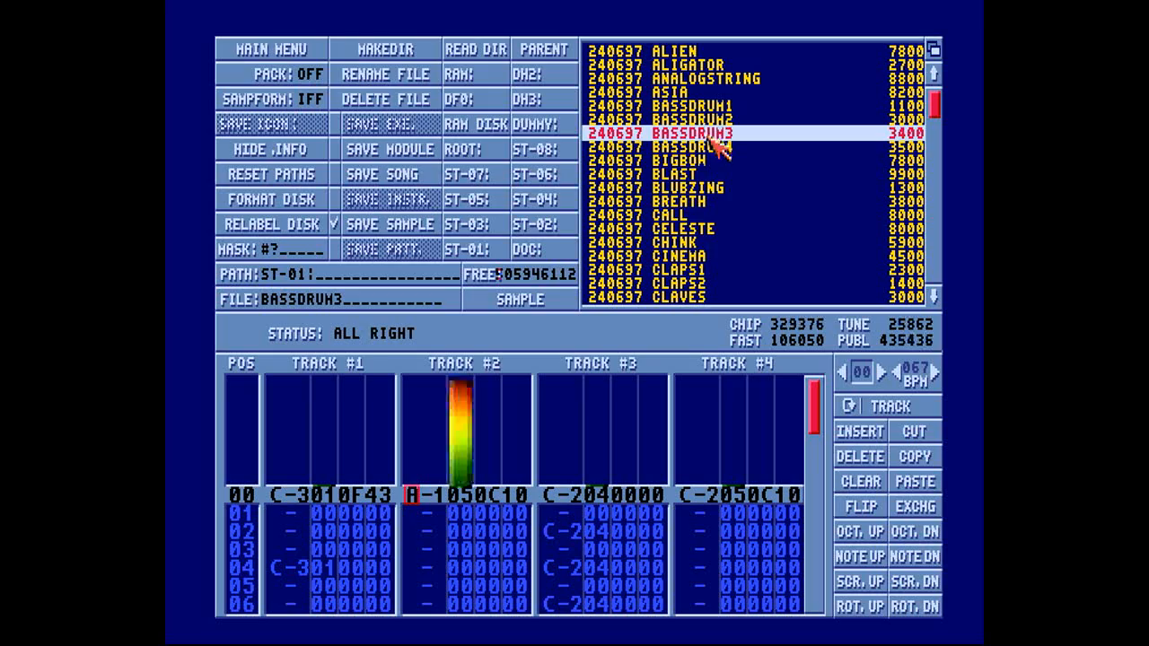
key(q)
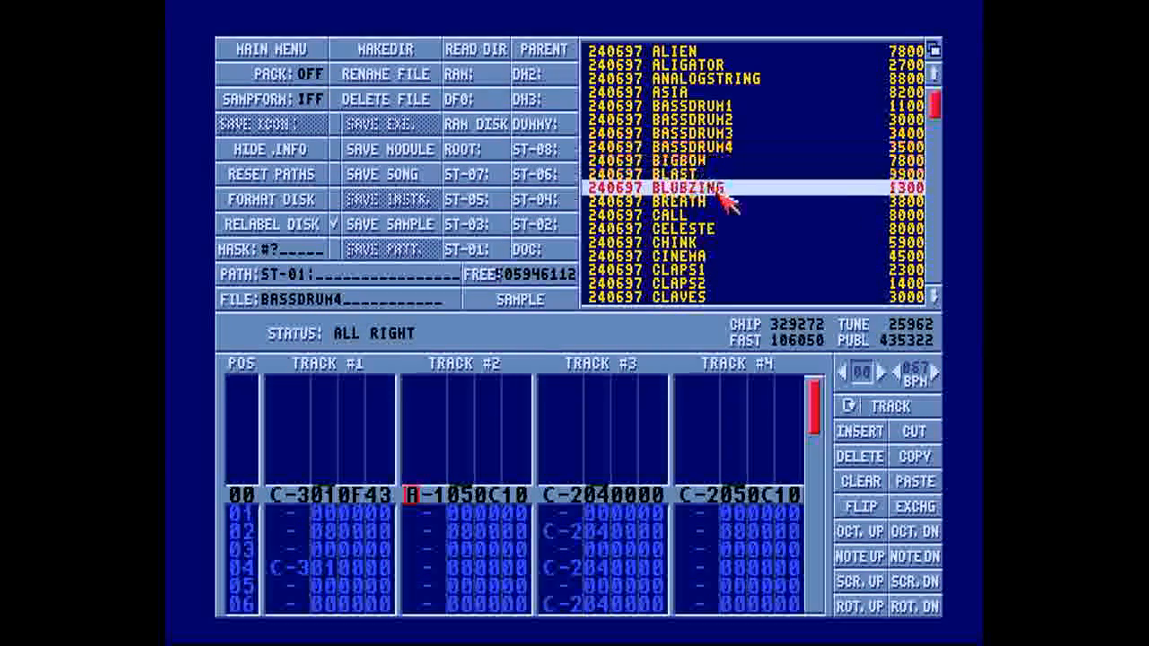
click(714, 134)
key(q)
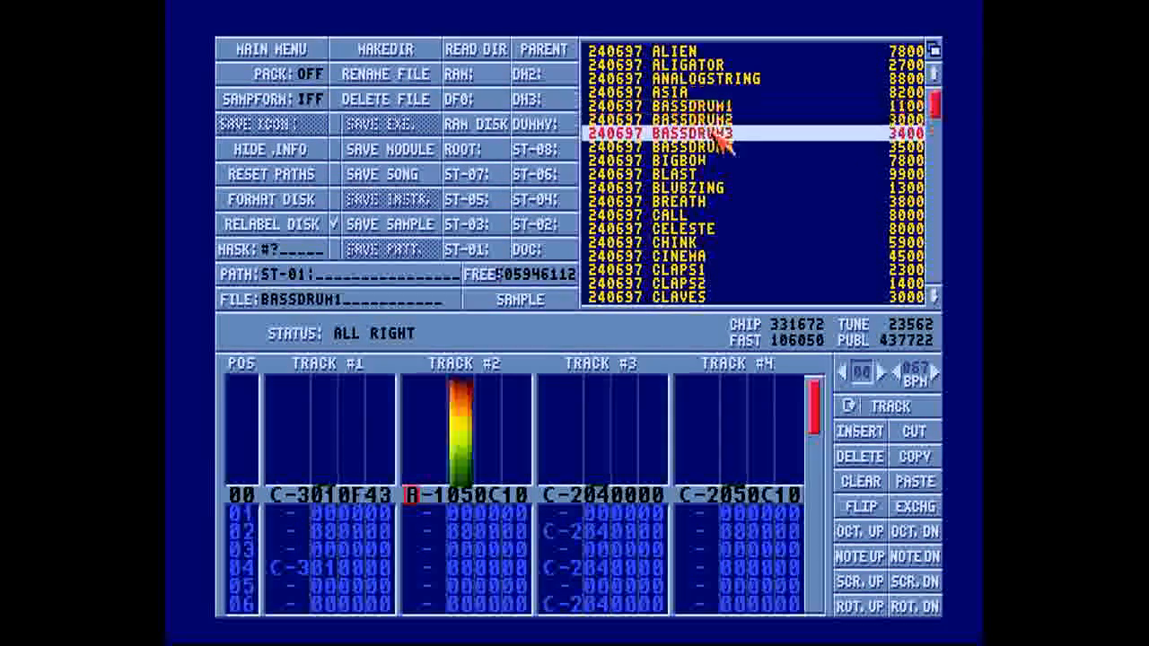
Load and audition the samples ALIEN, ALIGATOR and ANALOGSTRING one after another
key(q)
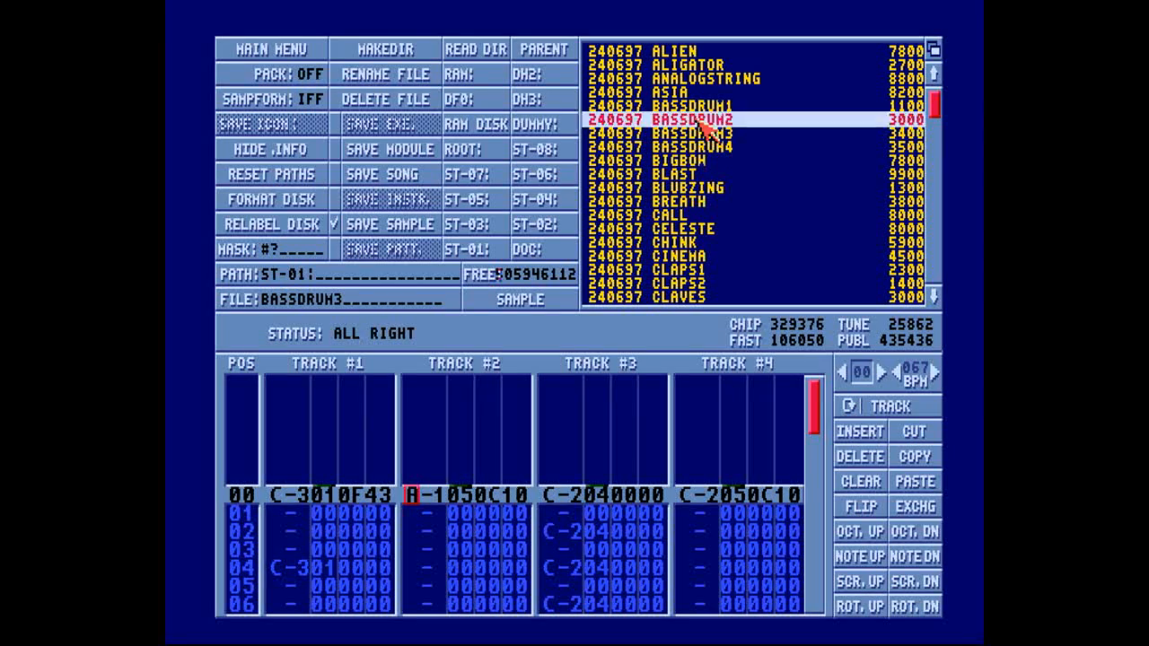
click(691, 52)
key(q)
key(q)
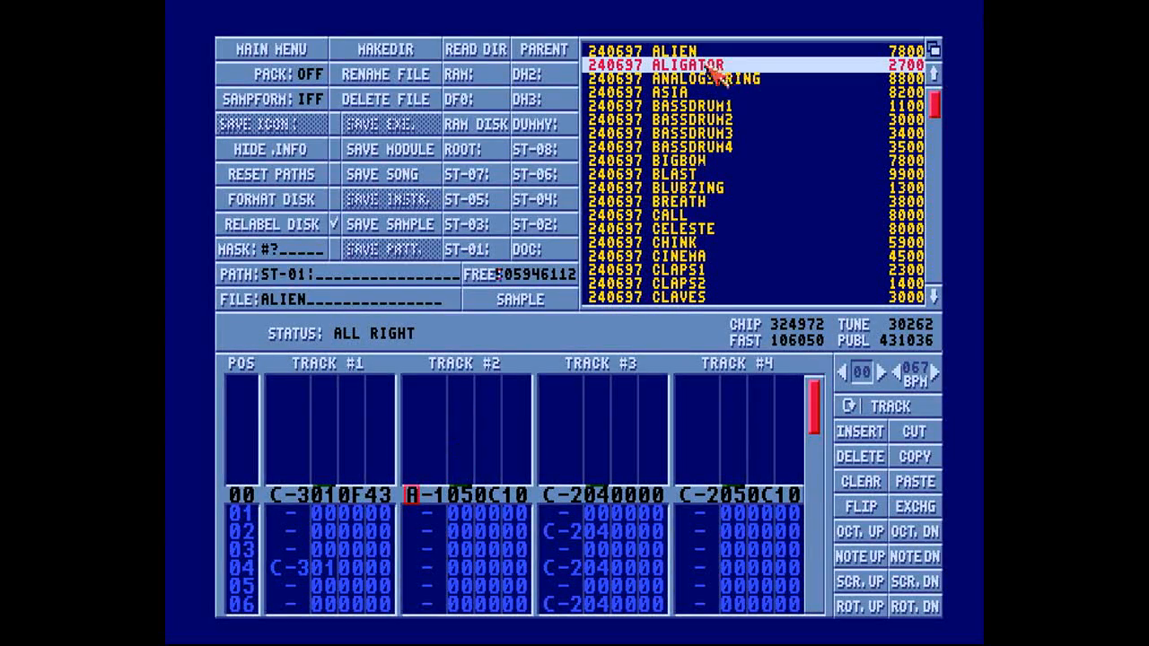
click(706, 65)
key(q)
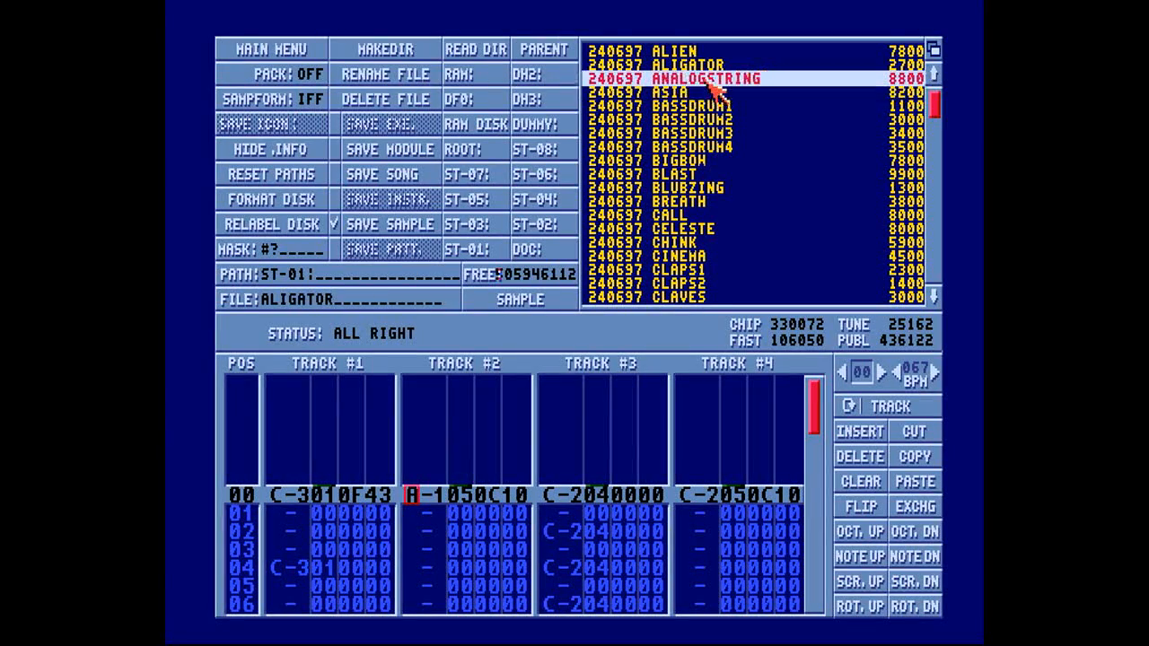
click(718, 79)
key(q)
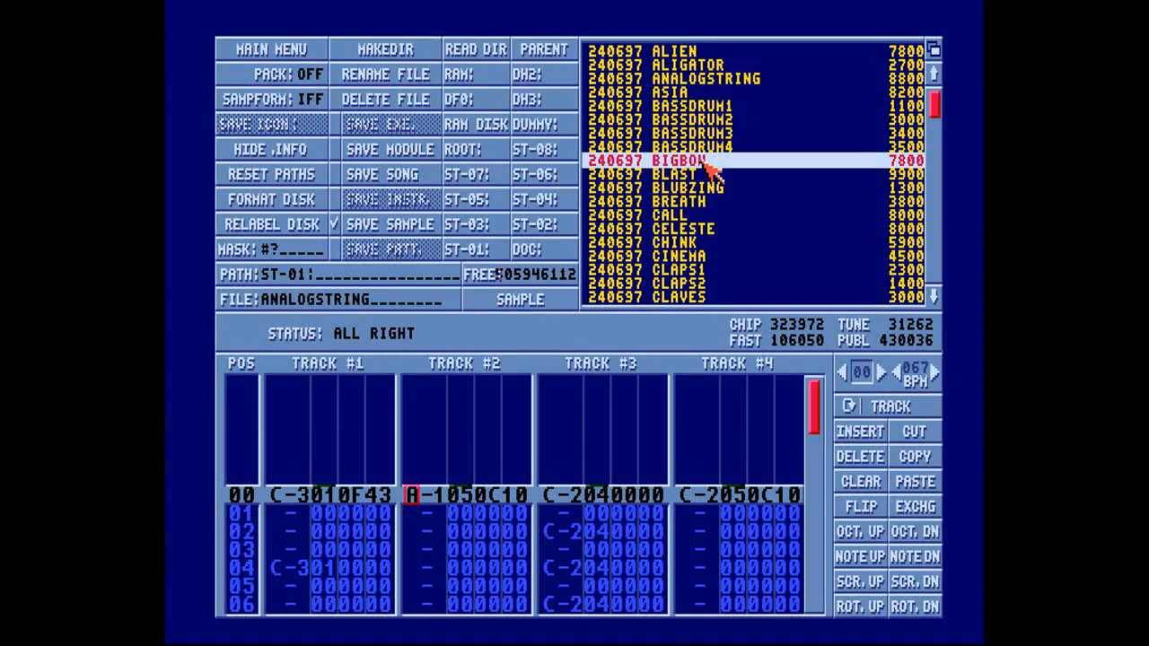
Load the sample ASIA and audition it several times
click(687, 92)
key(q)
key(q)
key(q)
key(q)
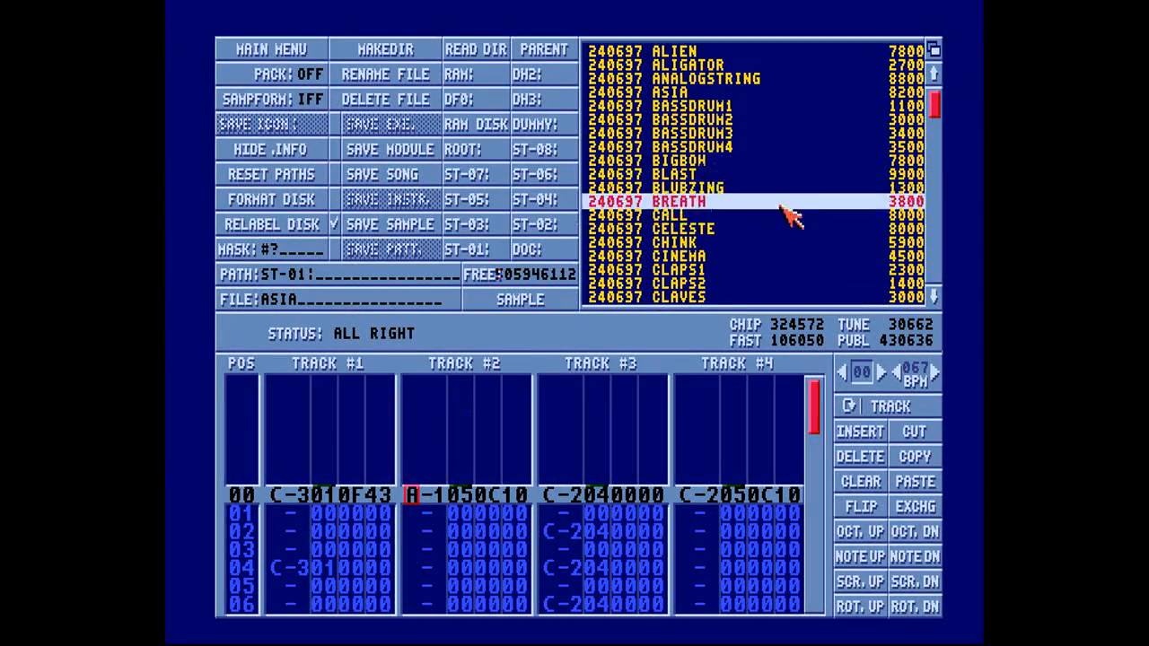
Load the samples from BIGBOM through BLAST, BREATH and CALL in turn, finishing on CHINK
click(697, 161)
click(691, 177)
click(698, 188)
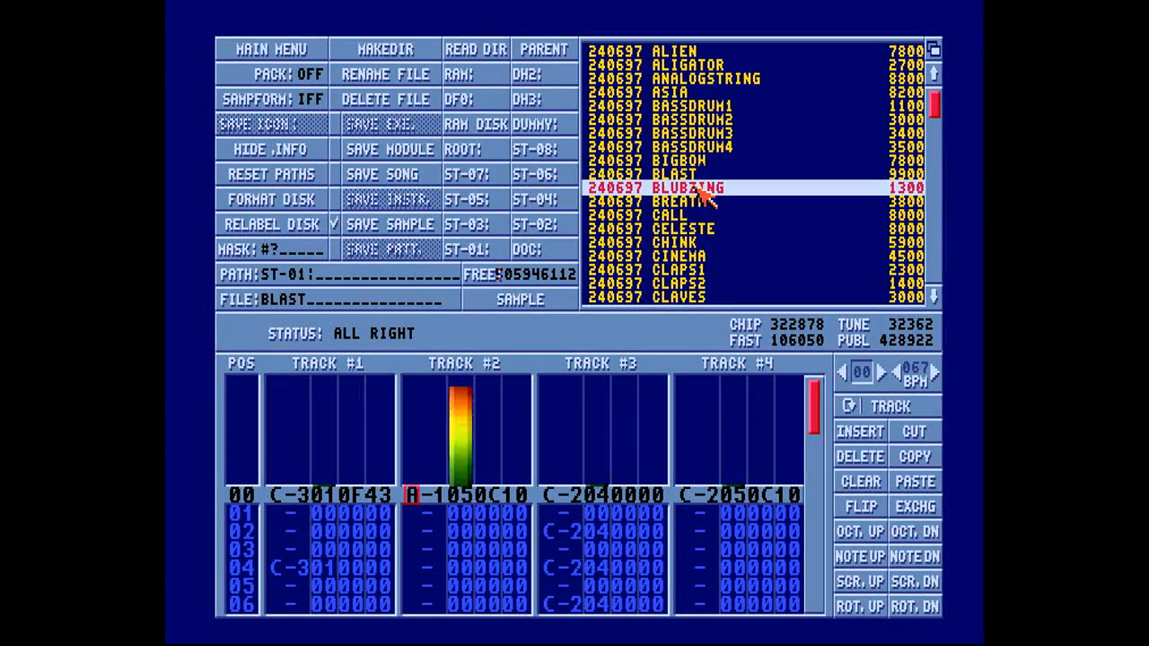
click(693, 203)
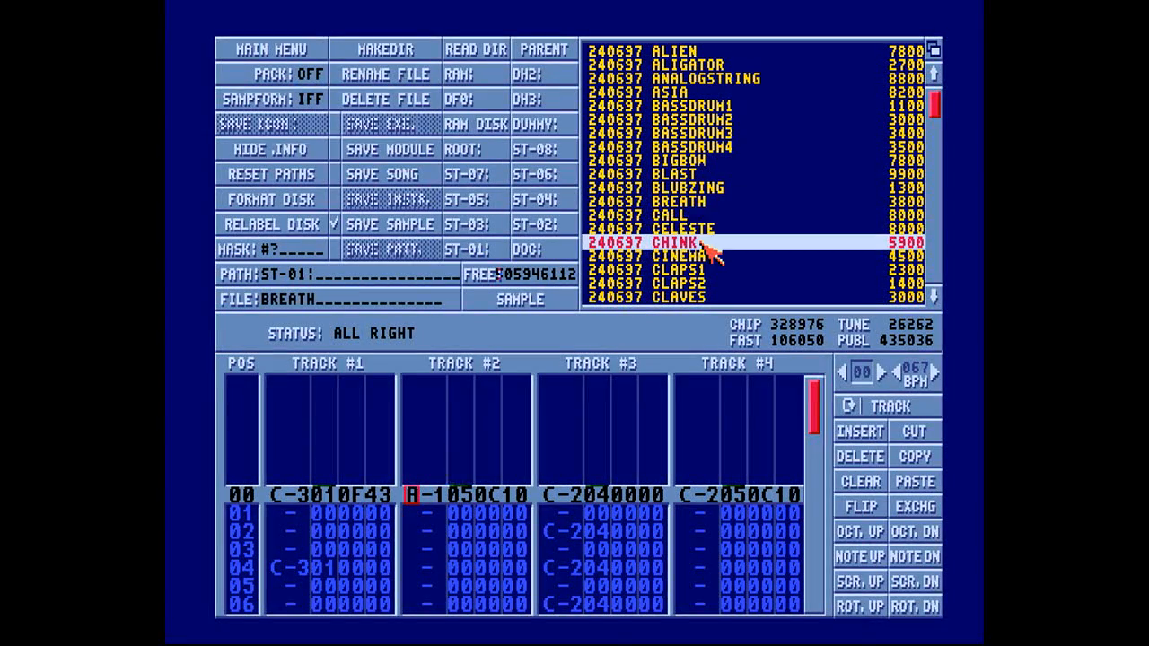
click(693, 217)
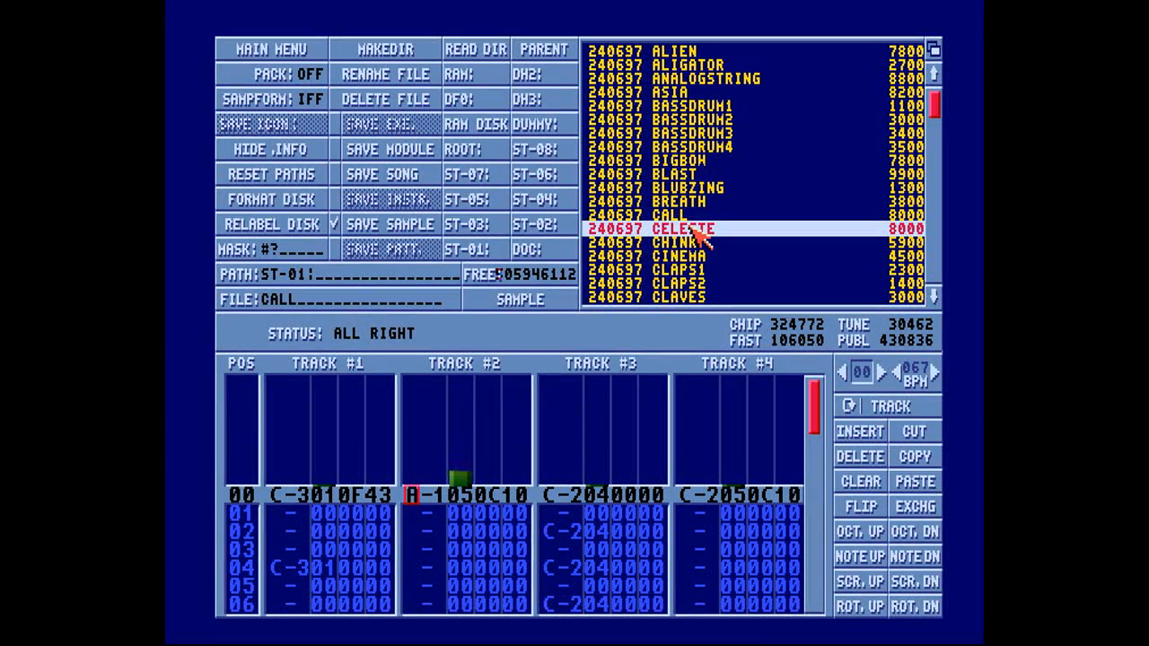
click(708, 242)
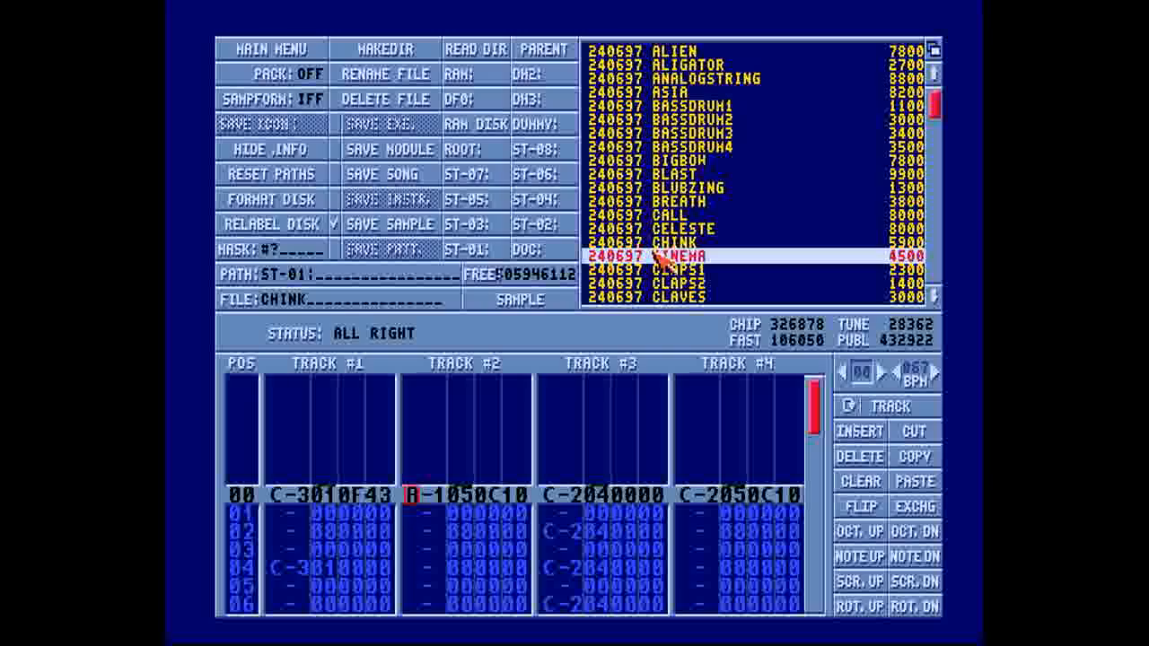
Load CINEMA, replace it with CLAPS1 in sample slot 06, audition the clap and leave the disk operations
click(680, 269)
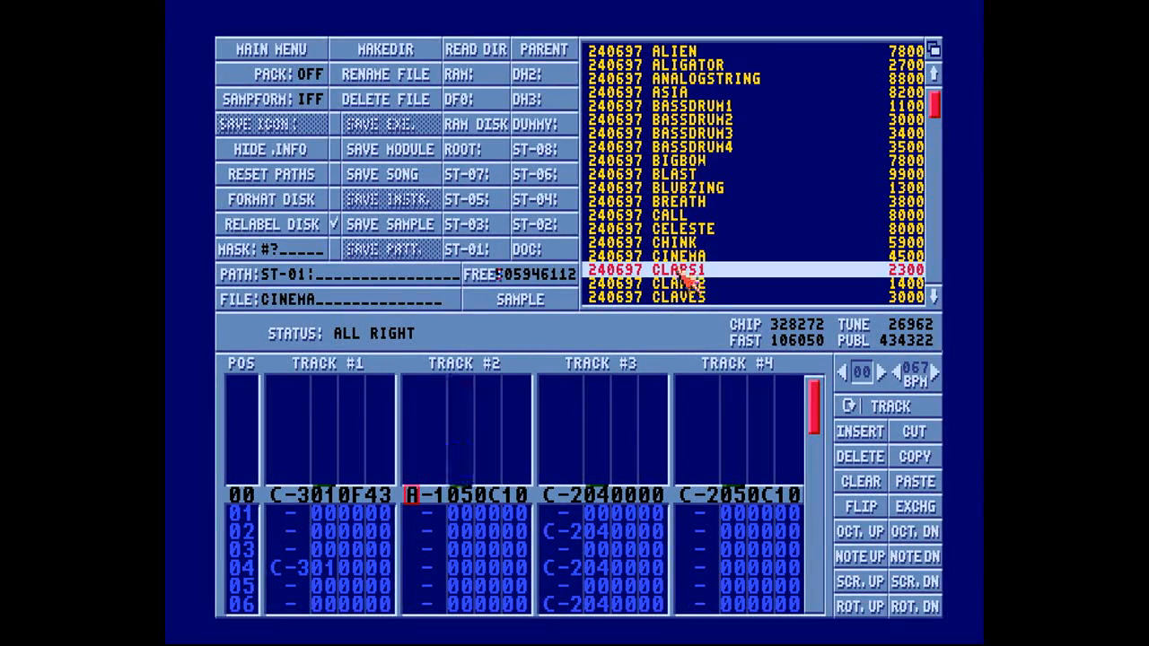
click(682, 284)
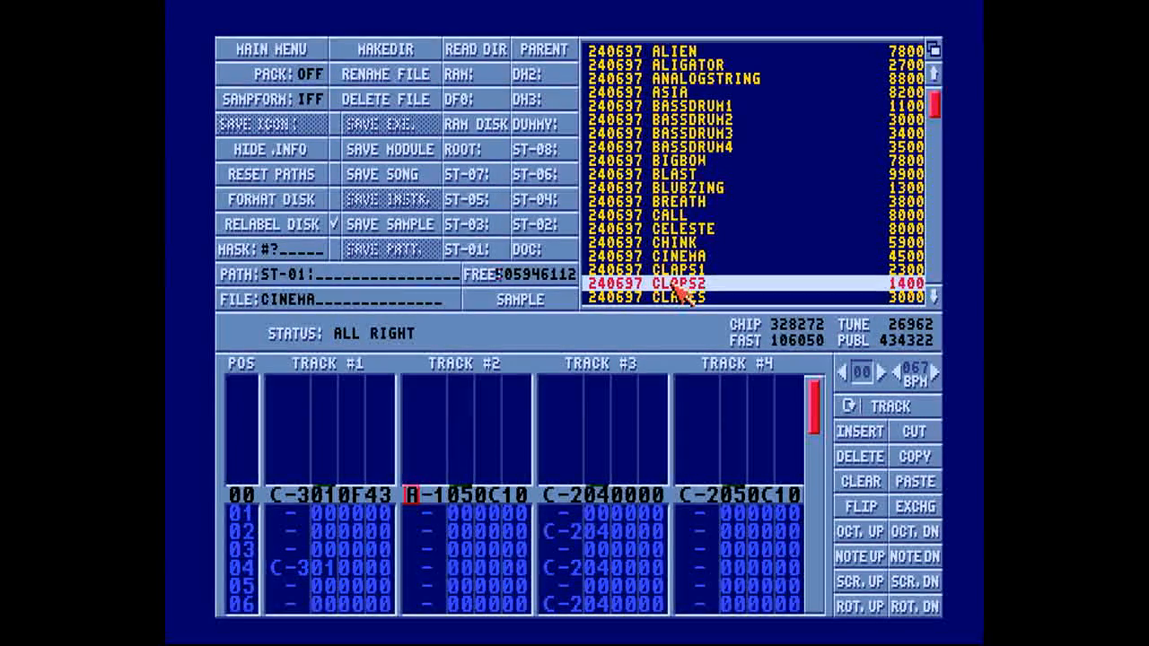
click(682, 270)
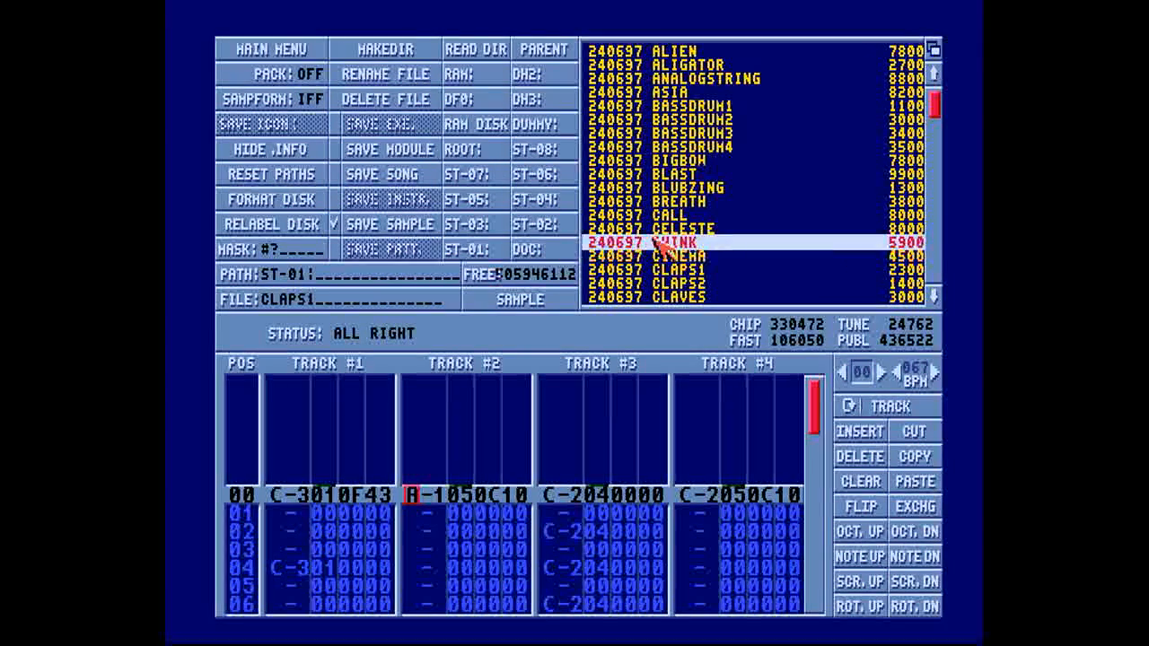
key(q)
key(q)
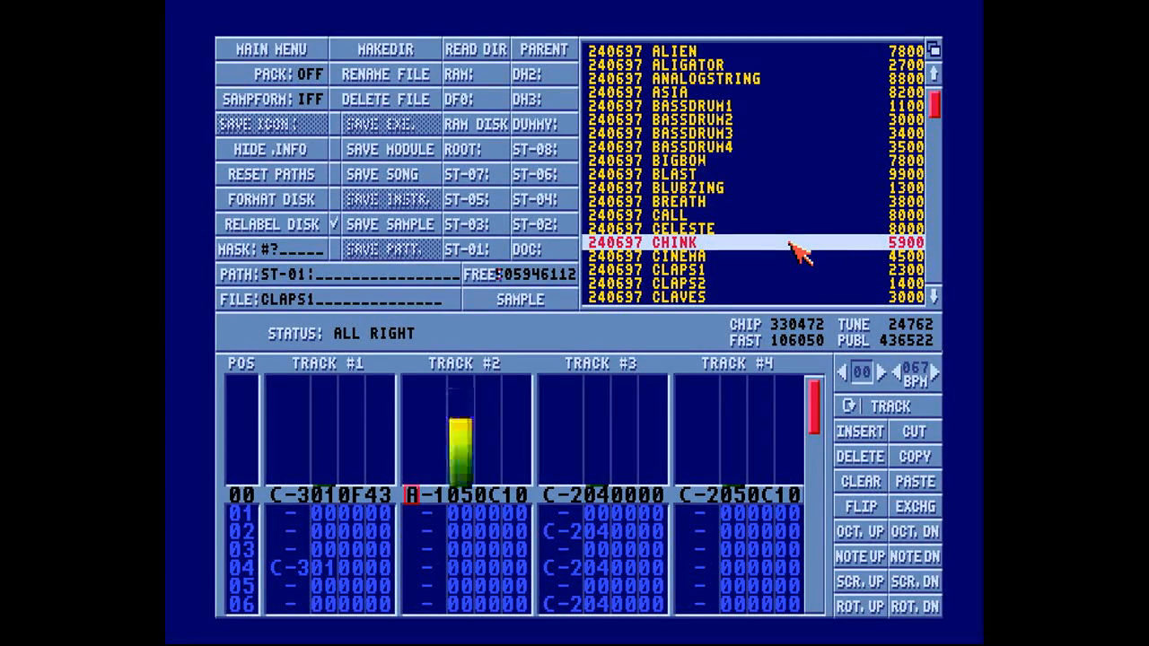
key(Escape)
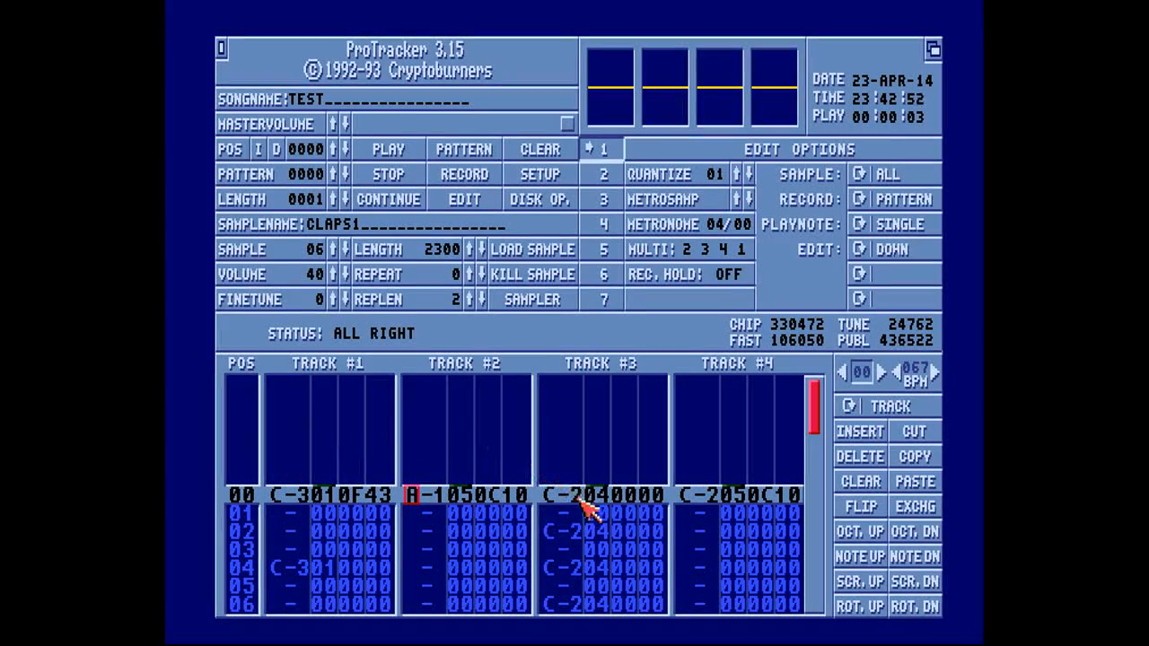
Play the pattern, stop it, try toggling the first channel outputs at the scopes and return to row 00
key(Alt_R)
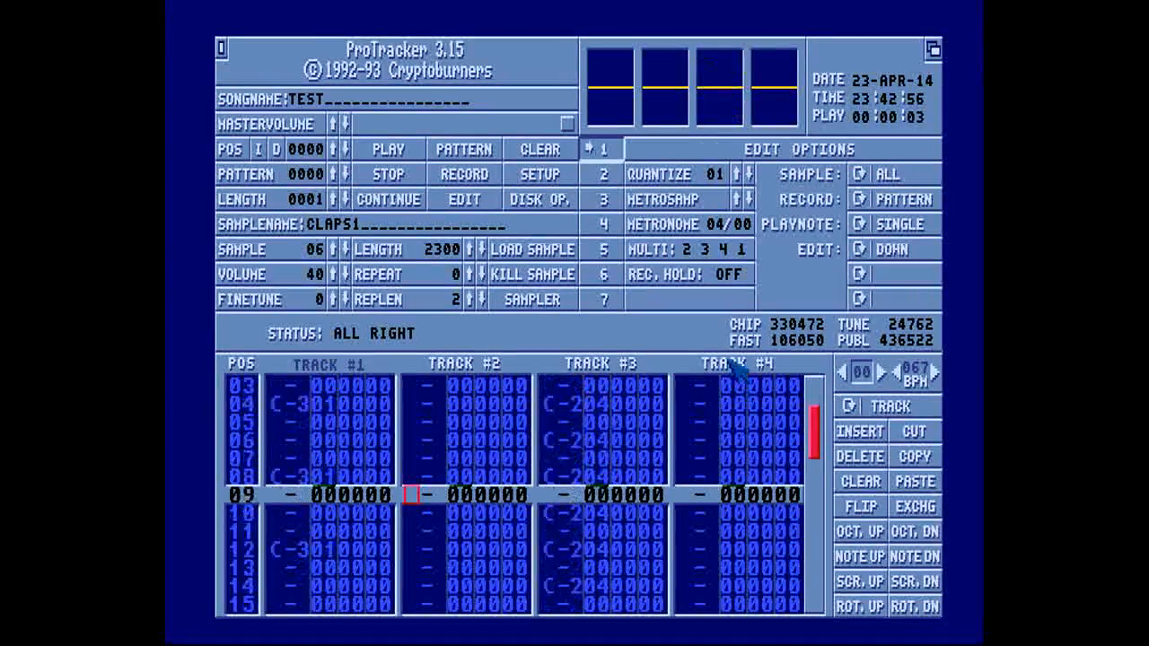
key(n)
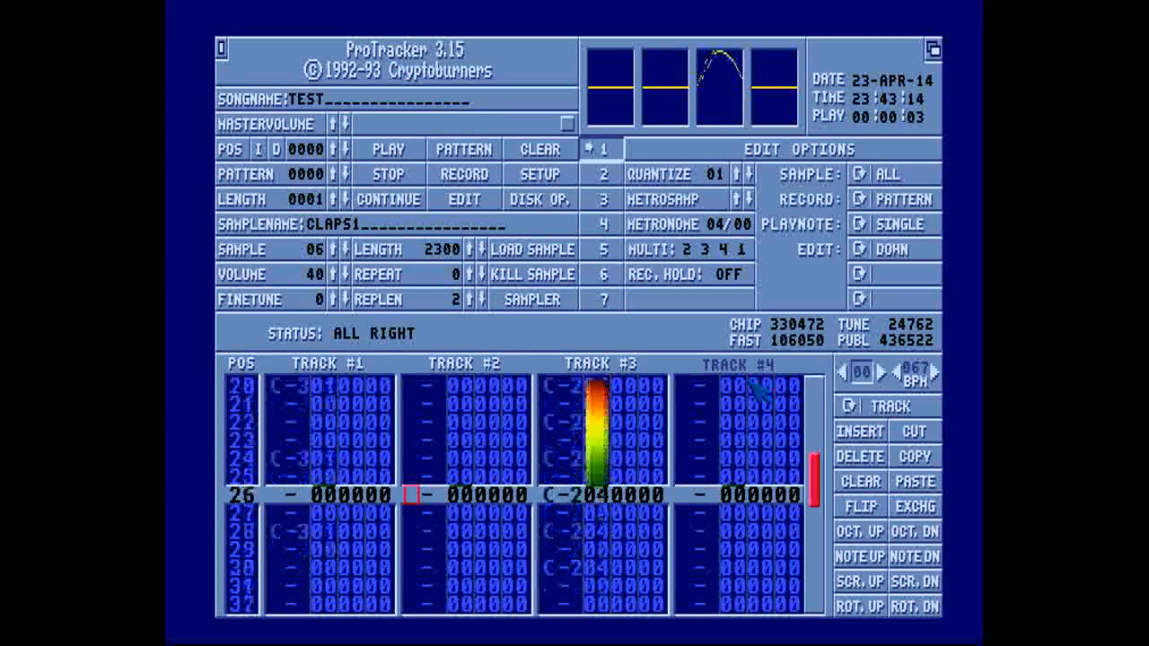
click(633, 111)
click(687, 107)
click(673, 115)
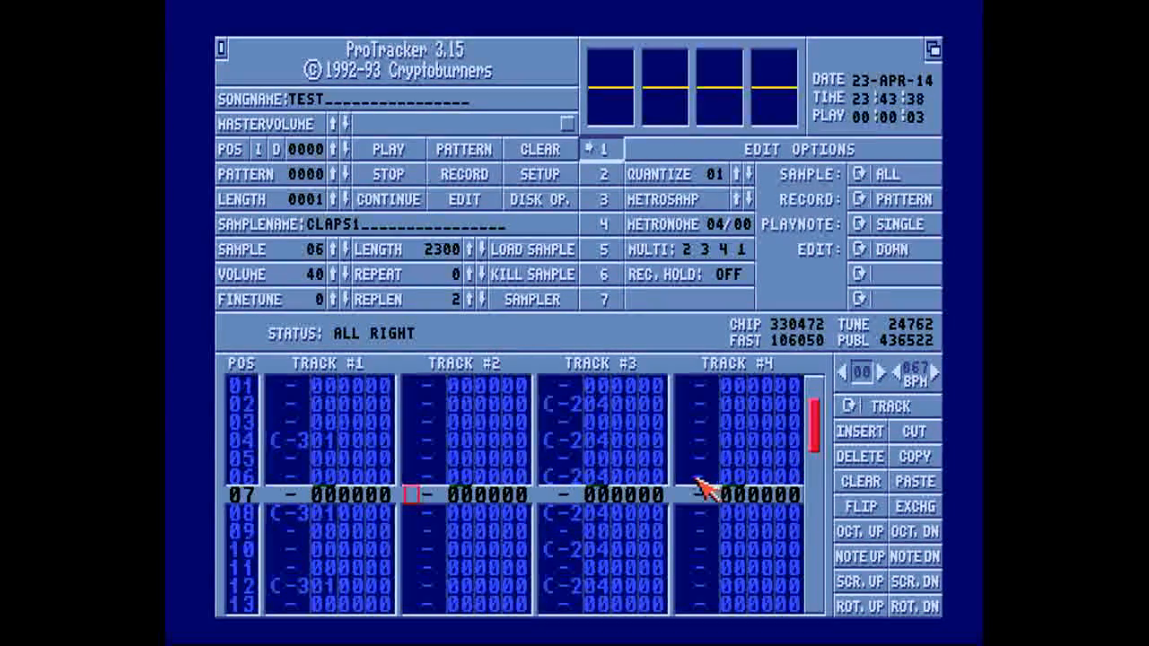
drag(815, 437, 816, 413)
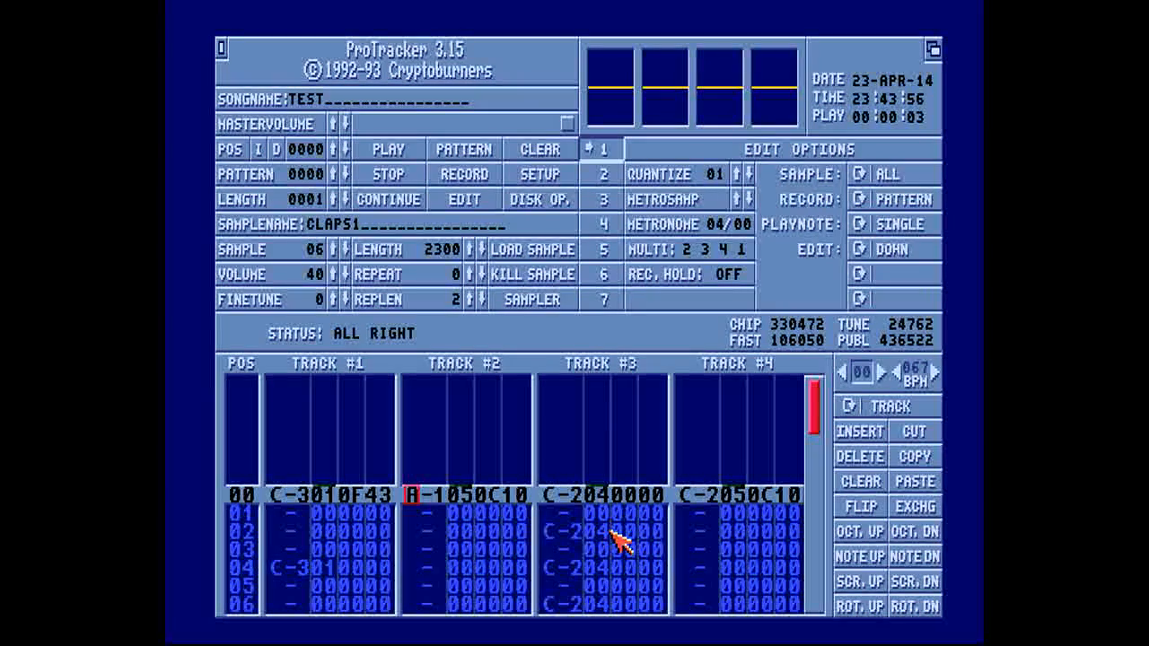
Step back and forth through the sample slots, finishing on slot 07
key(ctrl+Right)
key(ctrl+Left)
key(ctrl+Left)
key(ctrl+Right)
key(ctrl+Right)
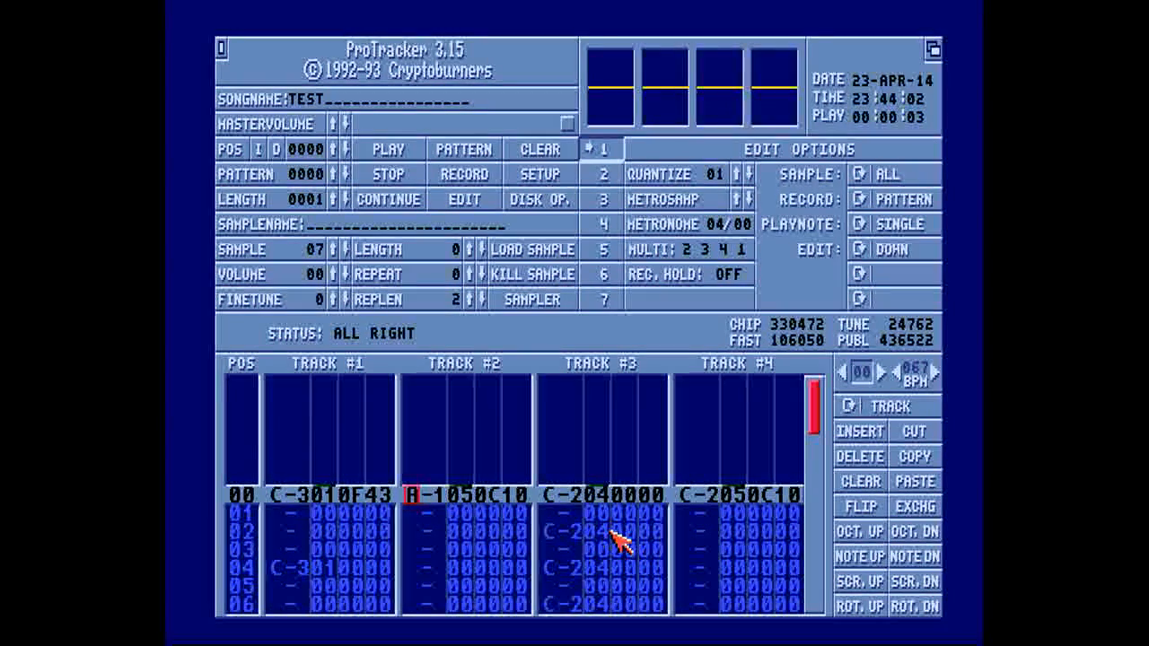
Browse the patterns forward to 02 and round to 63, returning to pattern 00 each time
key(alt+Right)
key(alt+Right)
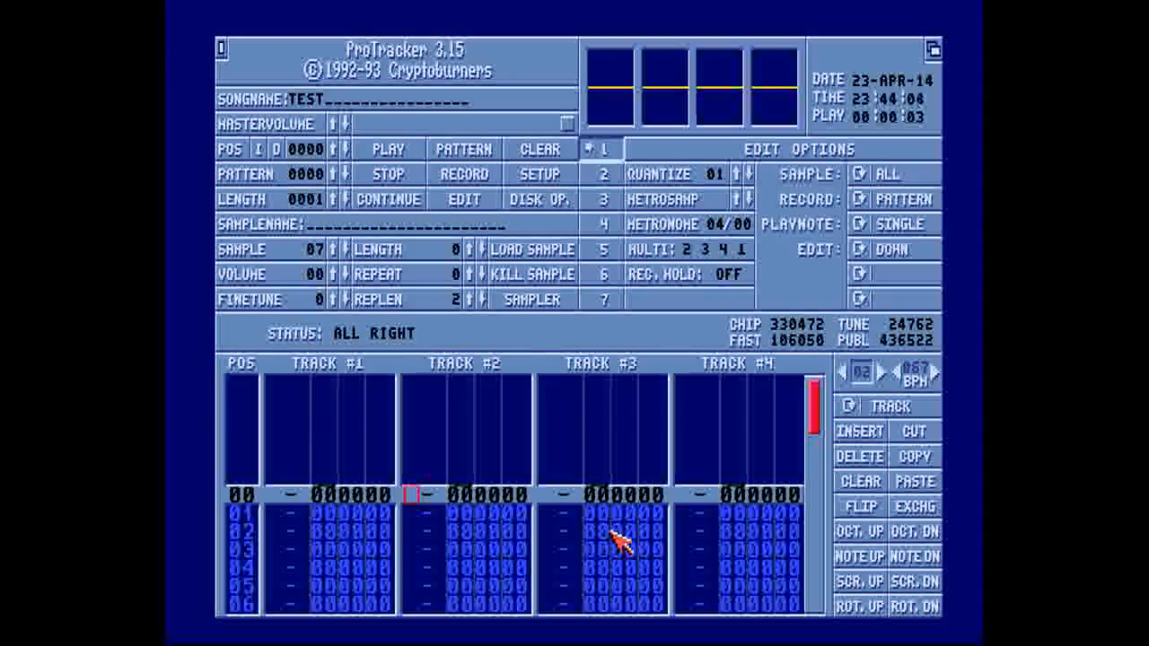
key(alt+Left)
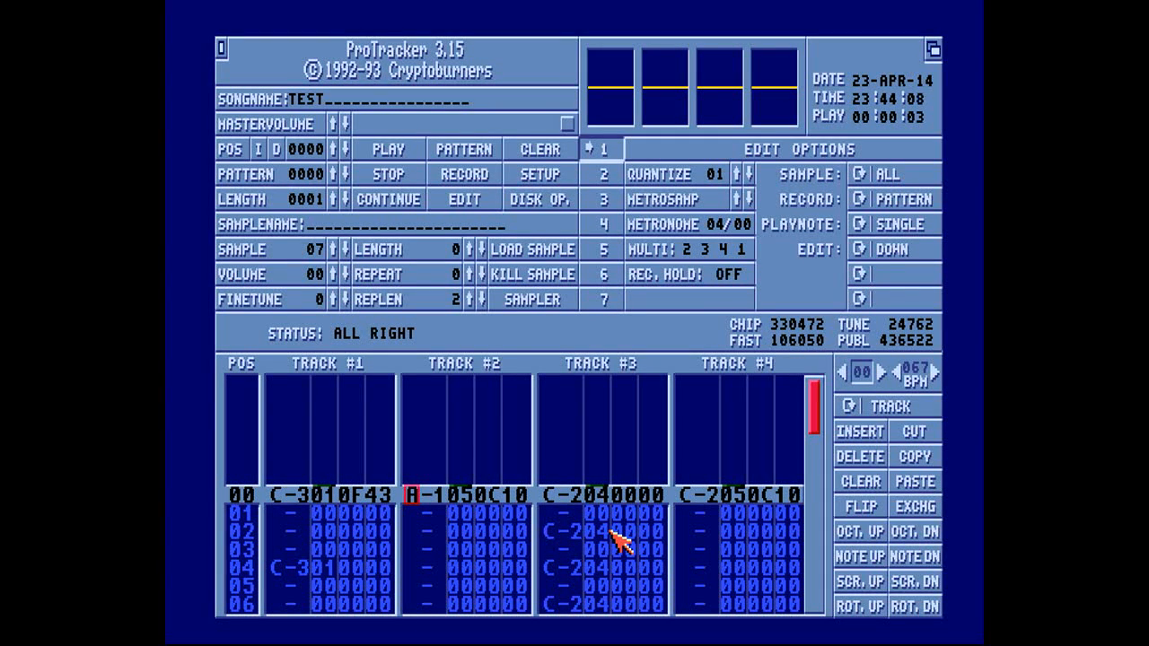
key(alt+Right)
key(alt+Right)
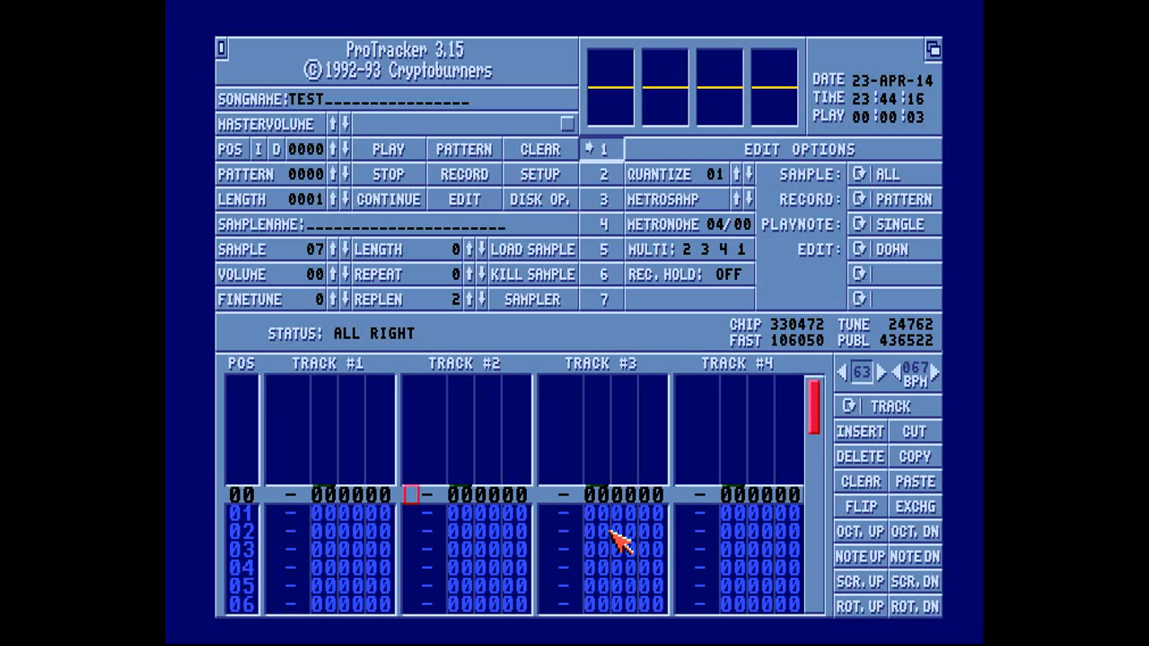
key(alt+Left)
key(alt+Left)
key(alt+Left)
key(alt+Left)
key(alt+Left)
key(alt+Left)
key(alt+Left)
key(alt+Left)
key(alt+Left)
key(alt+Left)
key(alt+Left)
key(alt+Left)
key(alt+Left)
key(alt+Left)
key(alt+Left)
key(alt+Left)
key(alt+Left)
key(alt+Left)
key(alt+Left)
key(alt+Left)
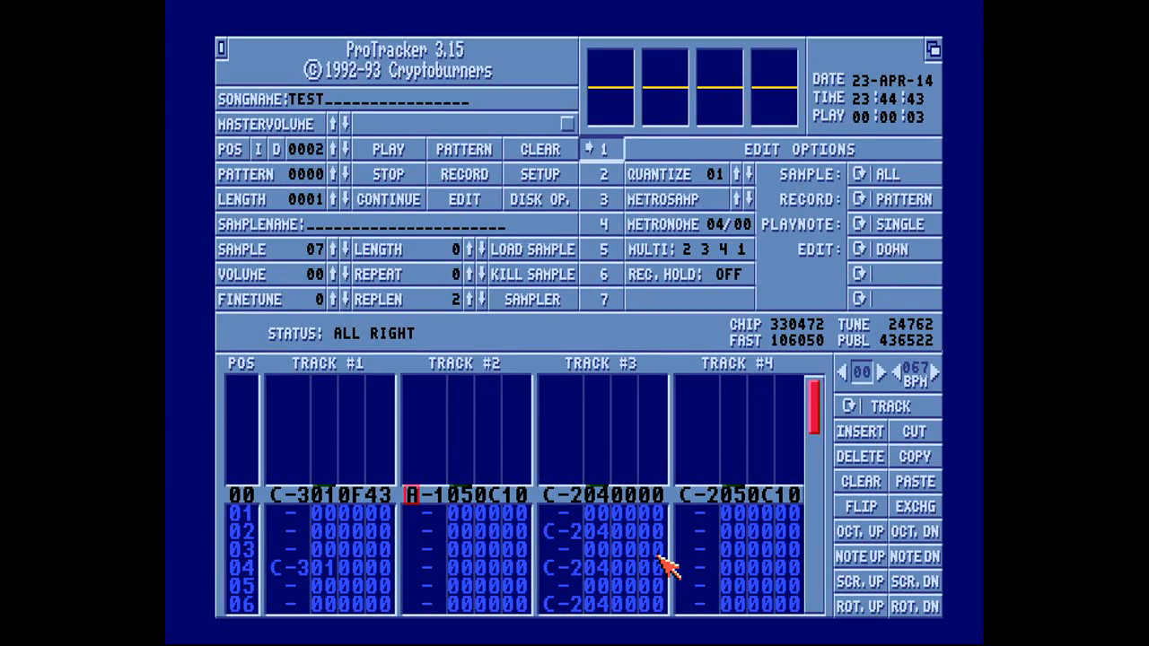
Step through the song positions, play the song from position 0000 and stop it partway through the pattern
key(shift+Right)
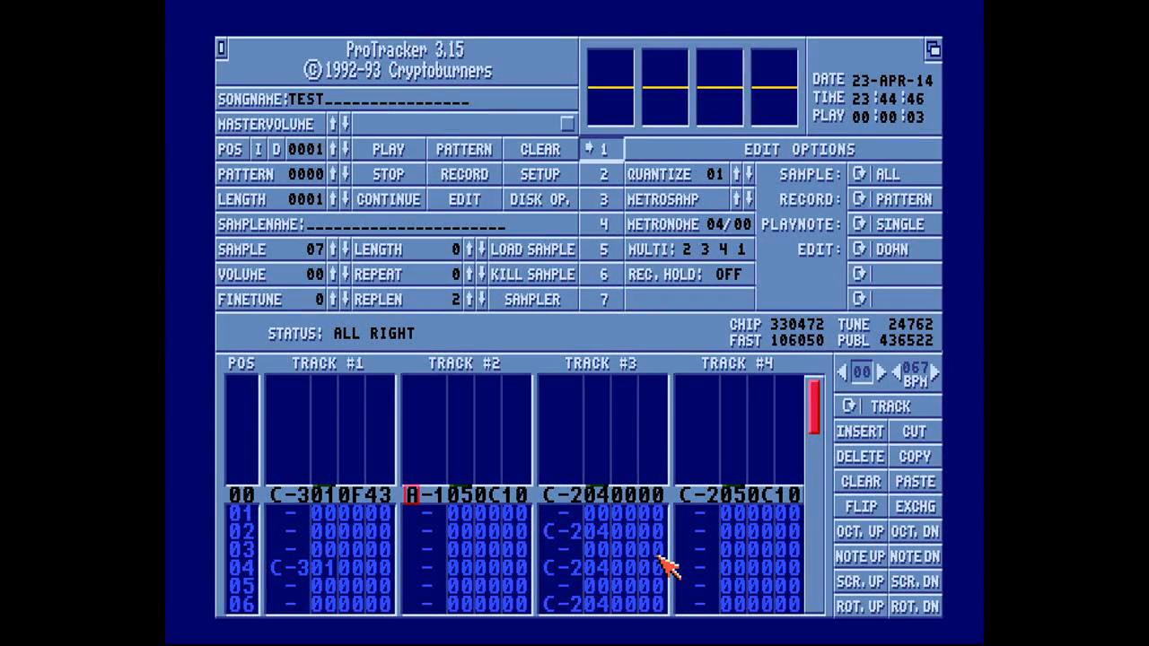
key(shift+Right)
key(shift+Right)
key(shift+Right)
key(Alt_R)
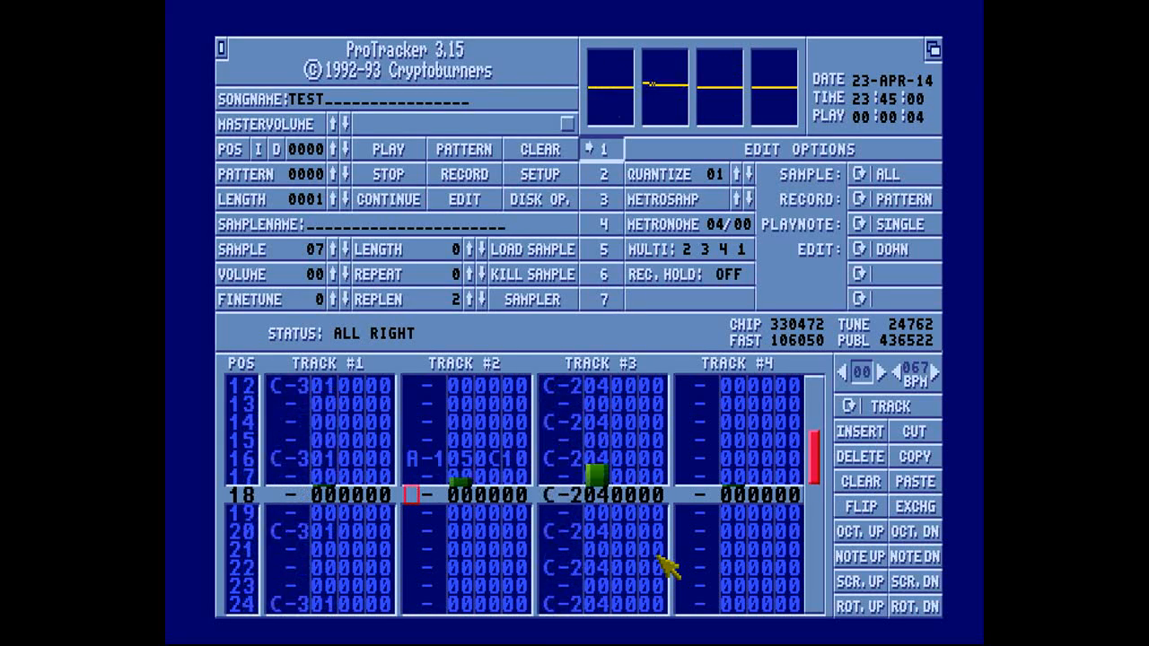
key(space)
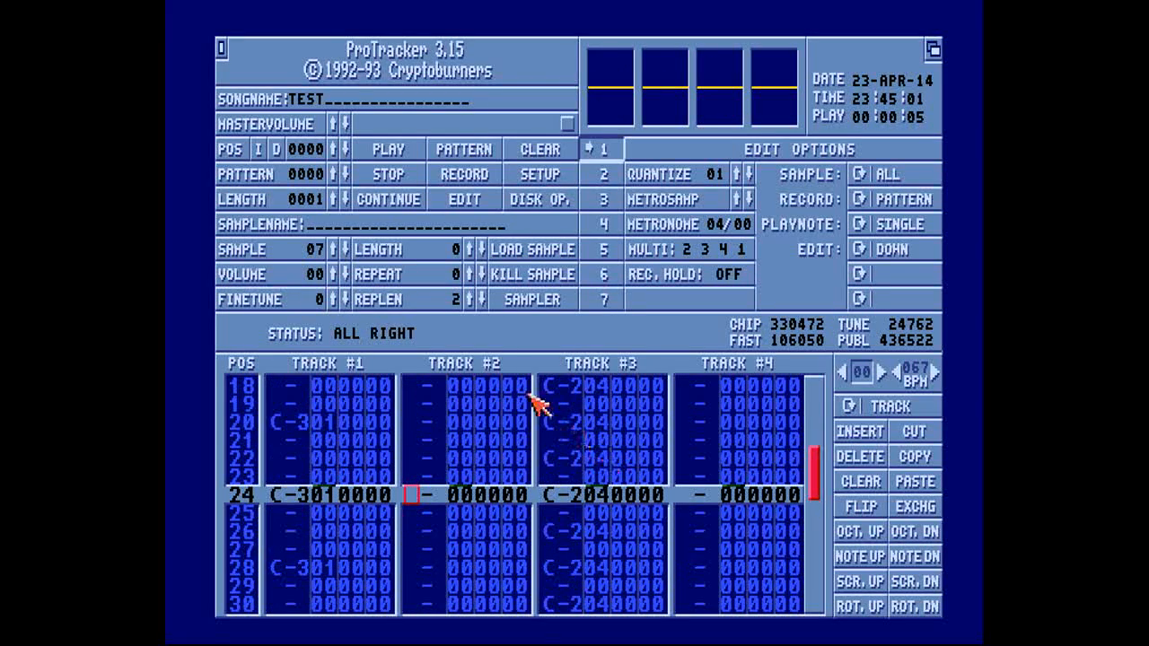
Set the song length to 0002, play the song briefly and assign pattern 0004 to song position 0001
click(333, 199)
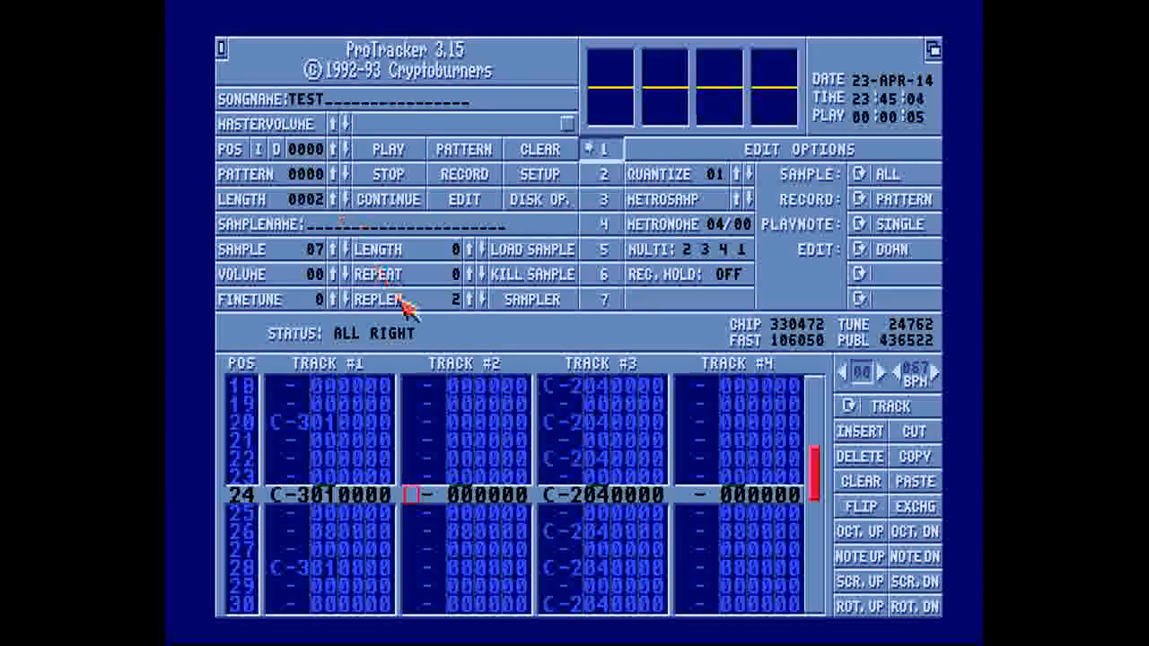
key(Alt_R)
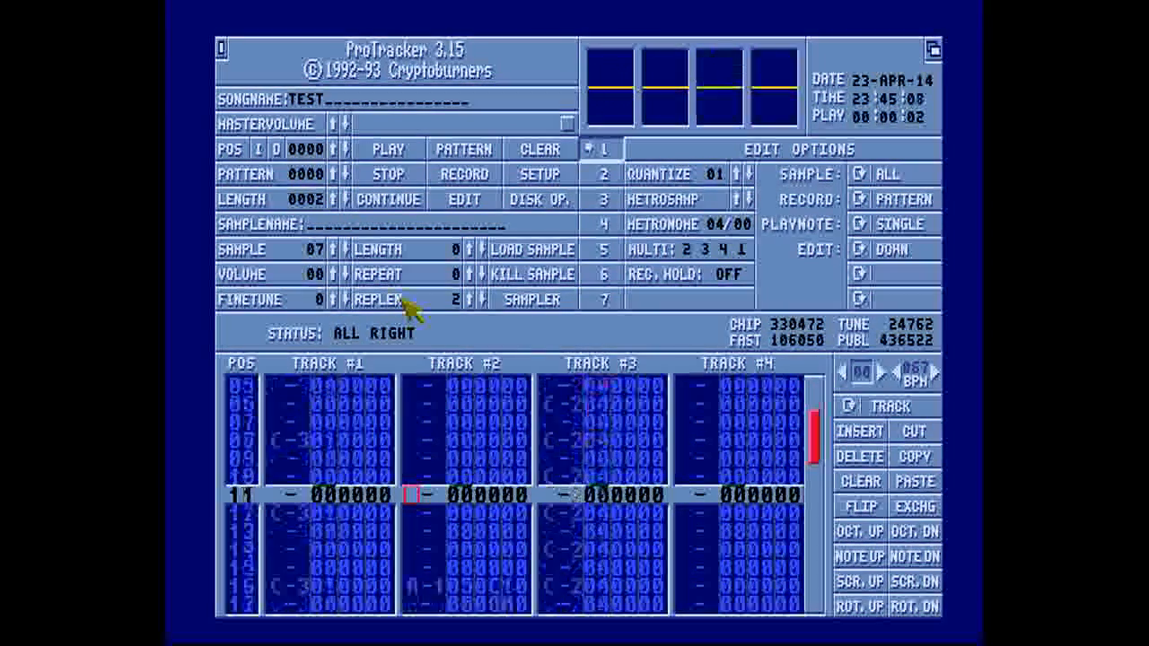
click(333, 149)
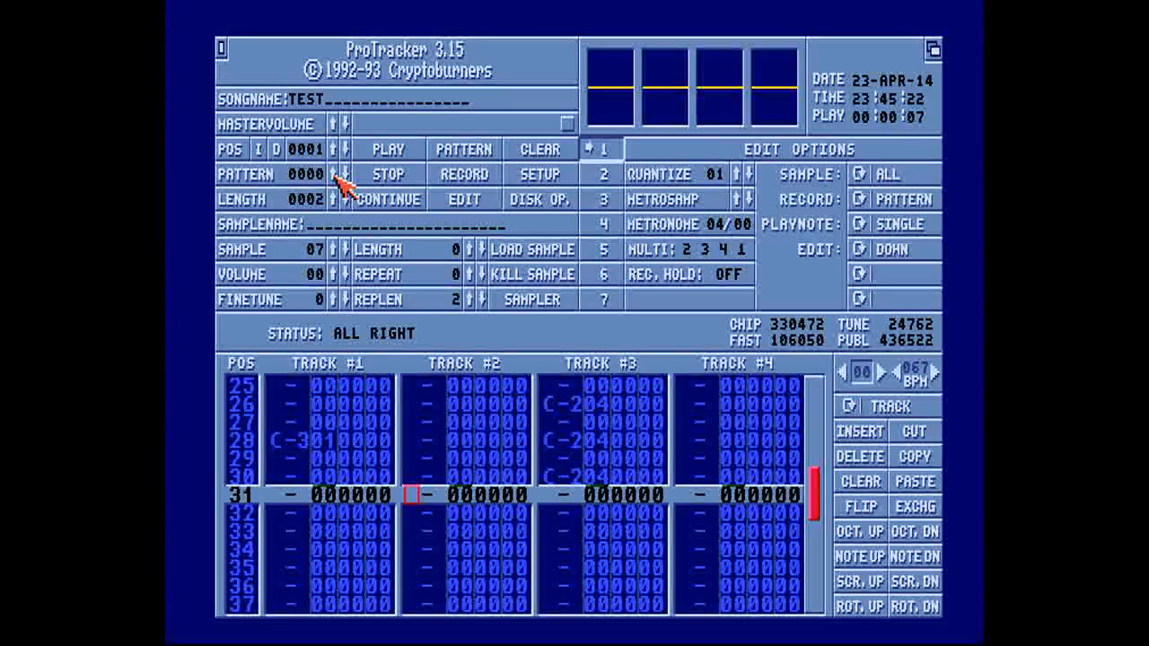
click(334, 173)
click(334, 174)
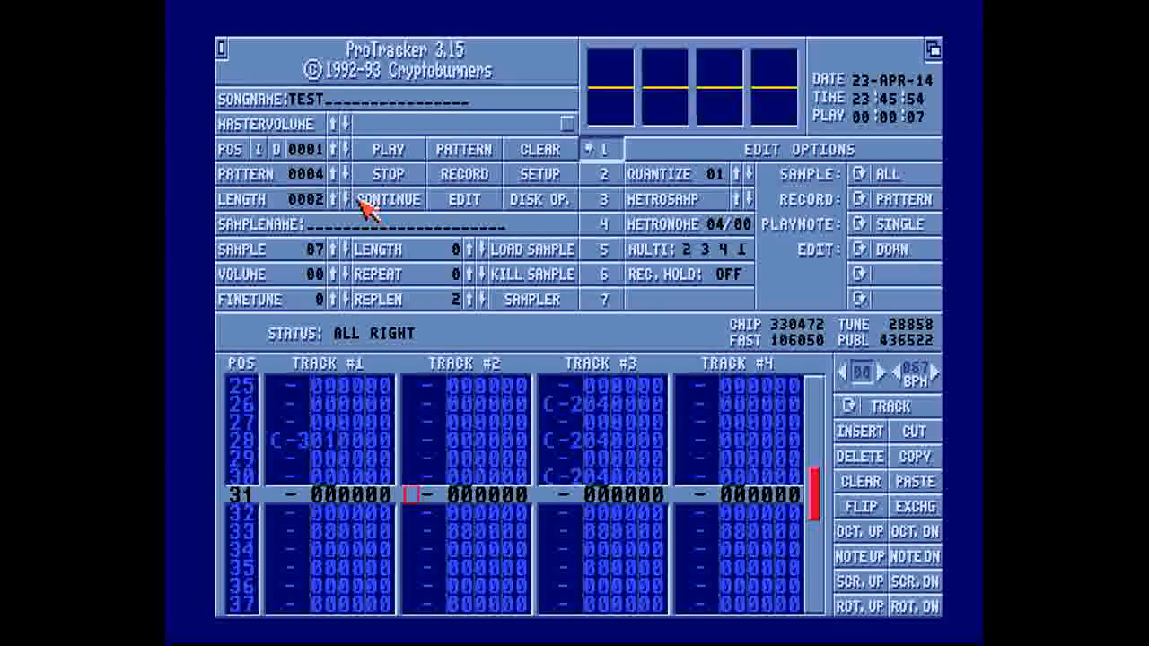
click(345, 149)
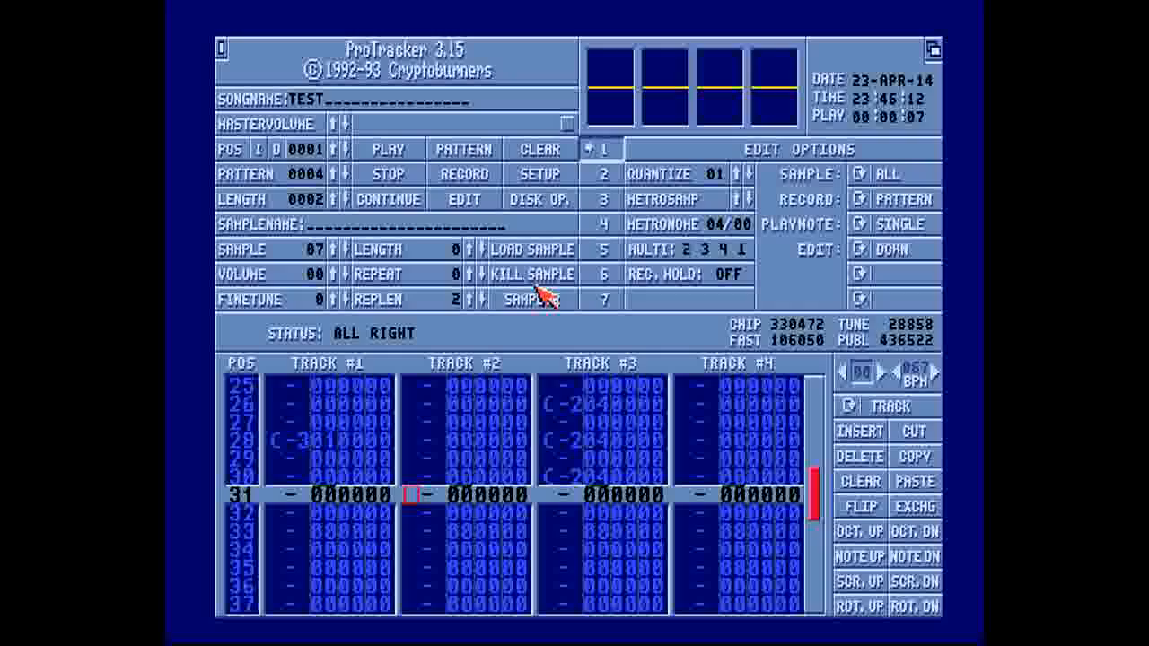
In pattern 04, enter a run of C-1 notes with sample 03 THETOM2 on track 2 from row 00 through row 11
key(alt+Right)
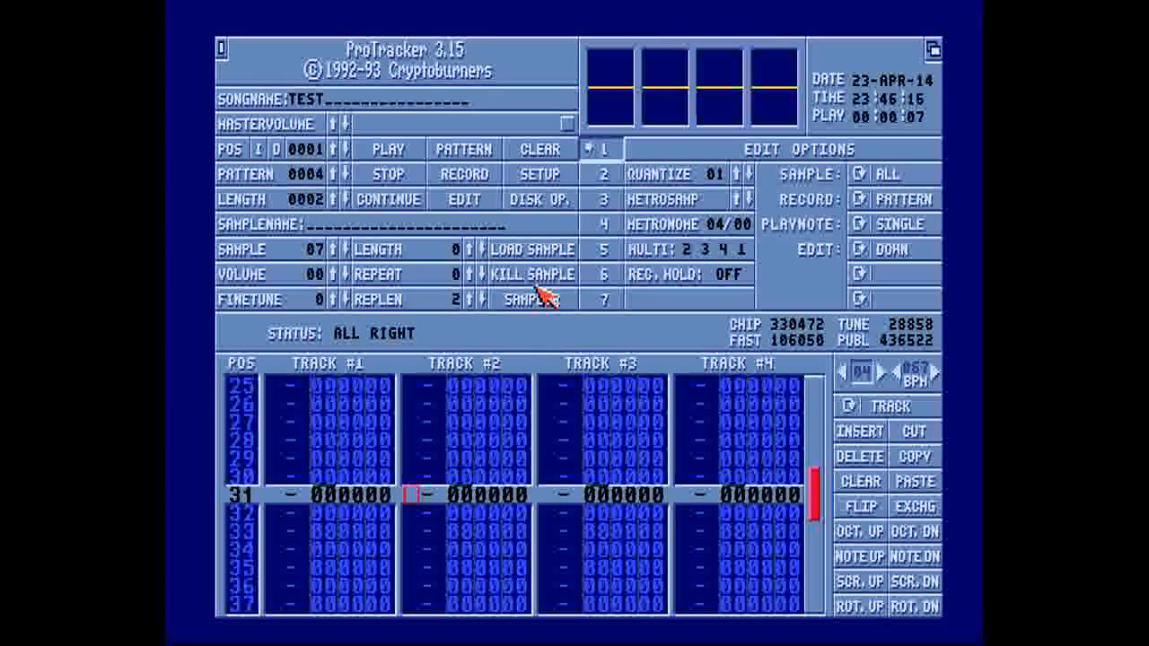
key(F9)
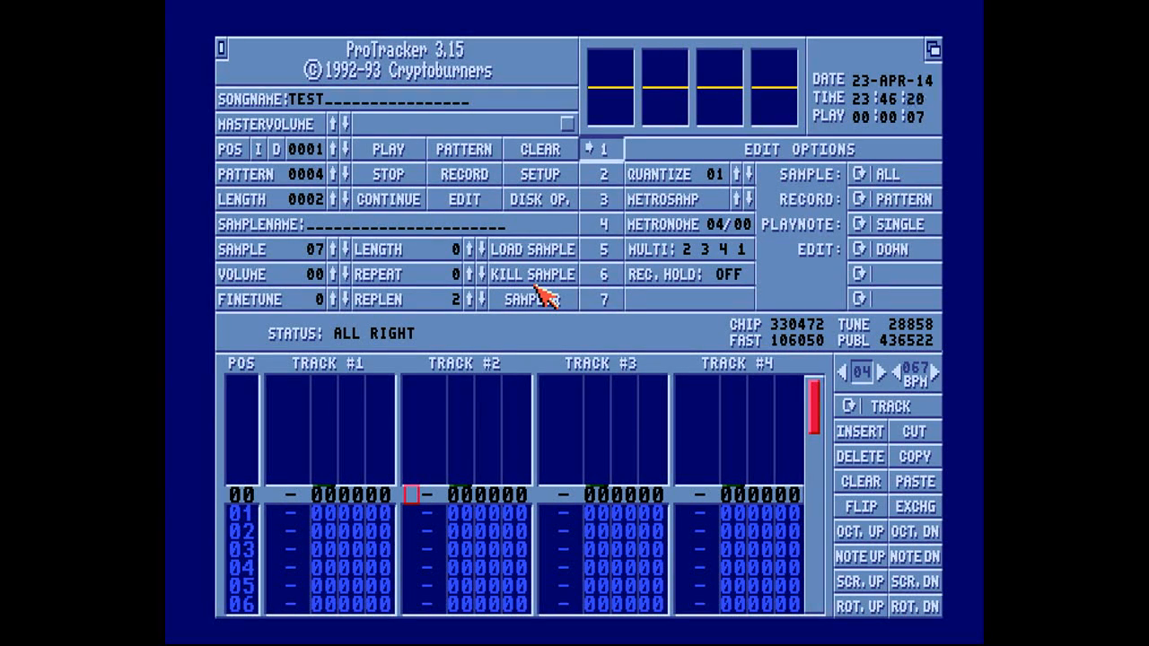
key(ctrl+Left)
key(ctrl+Left)
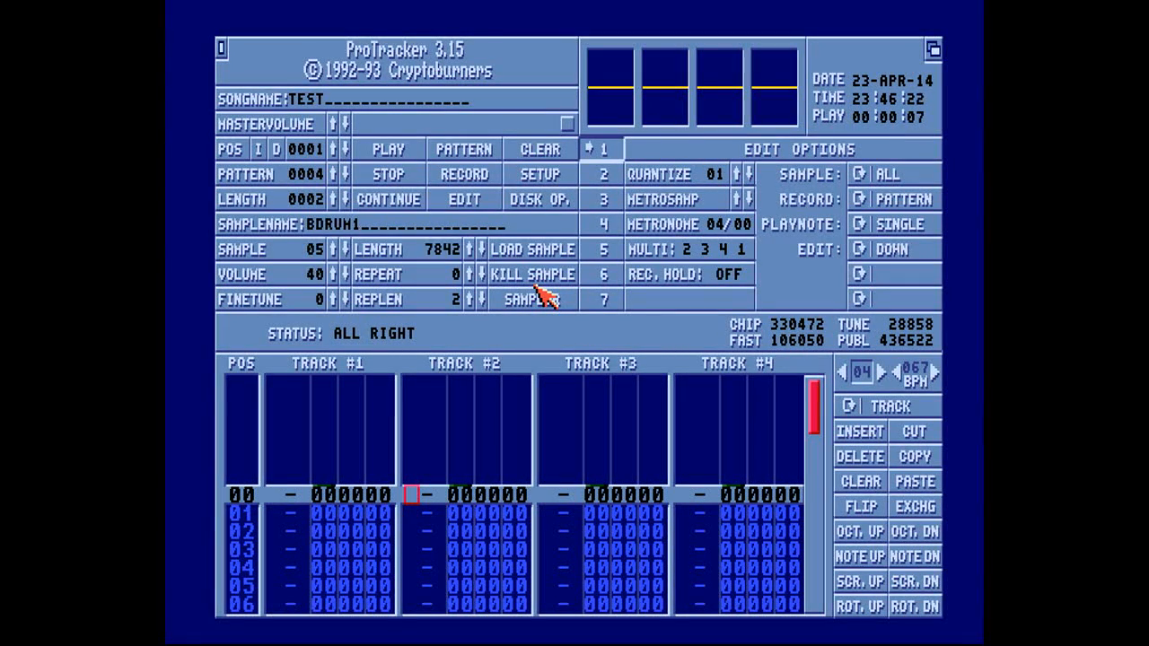
key(ctrl+Left)
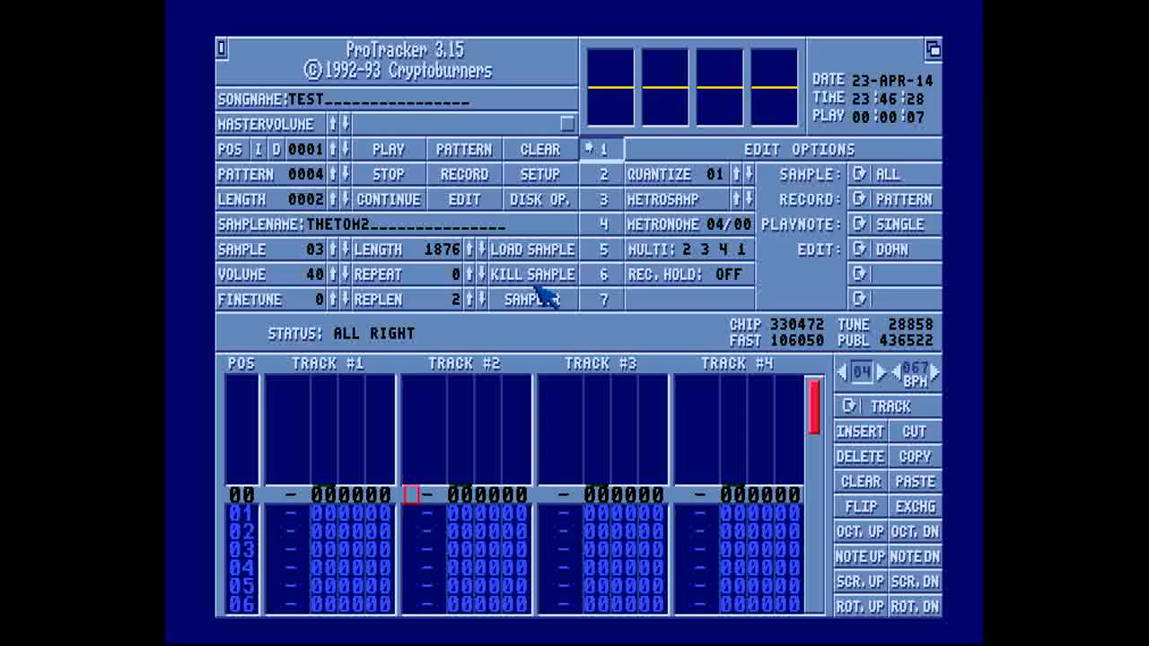
key(z)
key(z)
key(z)
key(z)
key(z)
key(z)
key(z)
key(z)
key(z)
key(z)
key(z)
key(z)
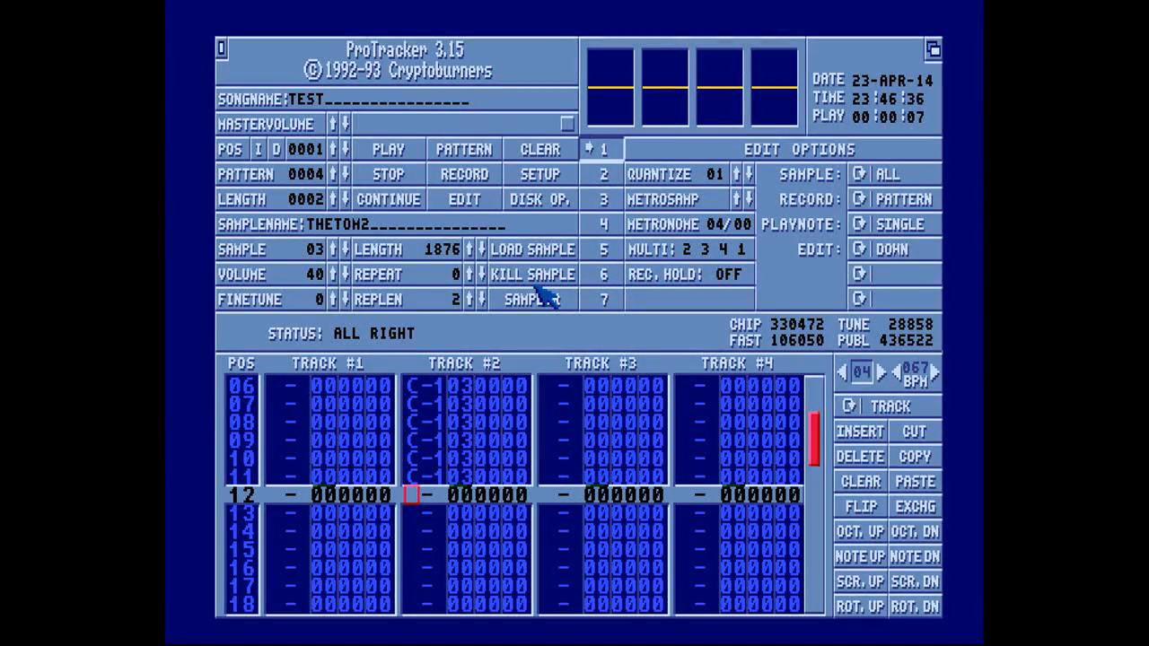
Return to song position 0000 and play the two-position song from the start
click(345, 149)
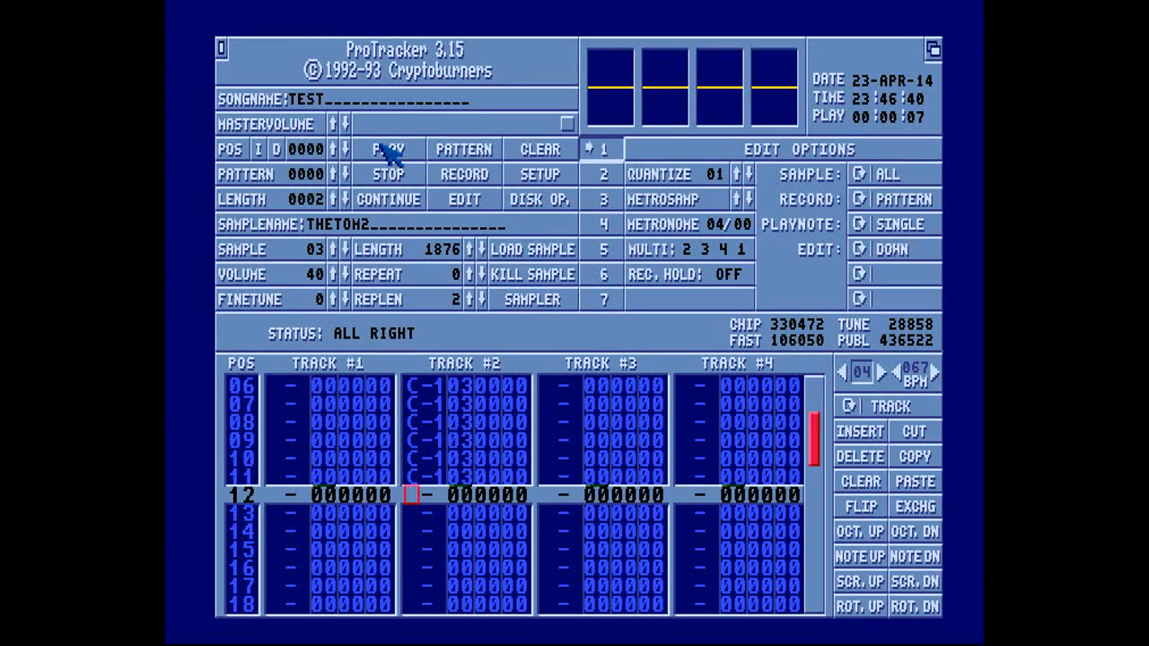
click(389, 150)
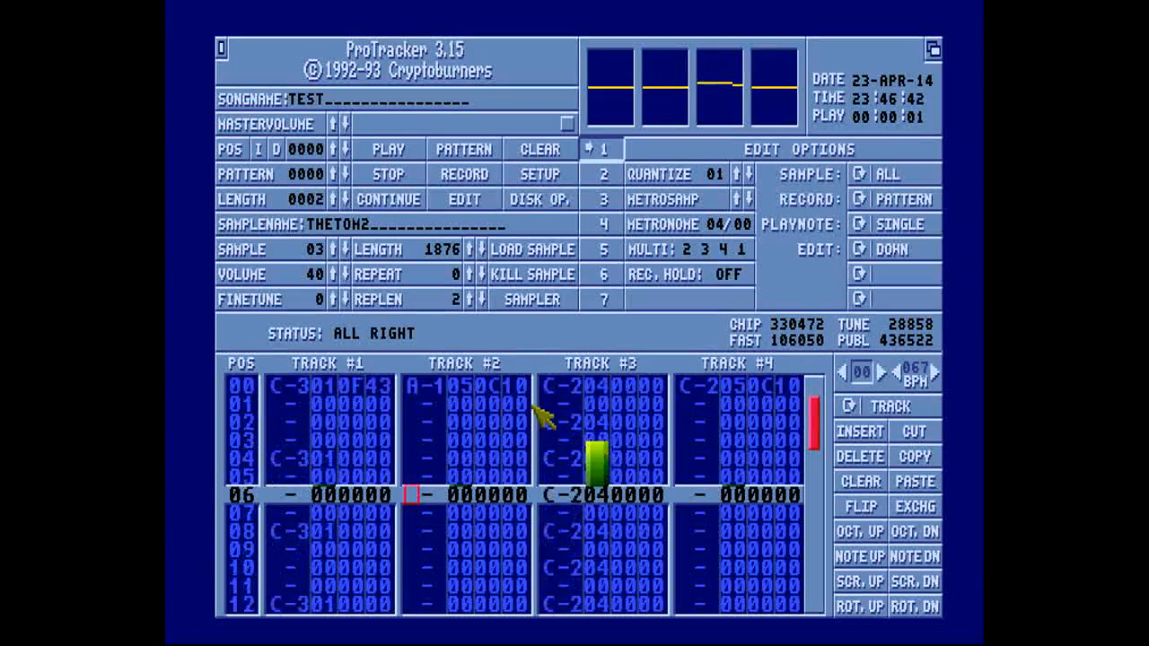
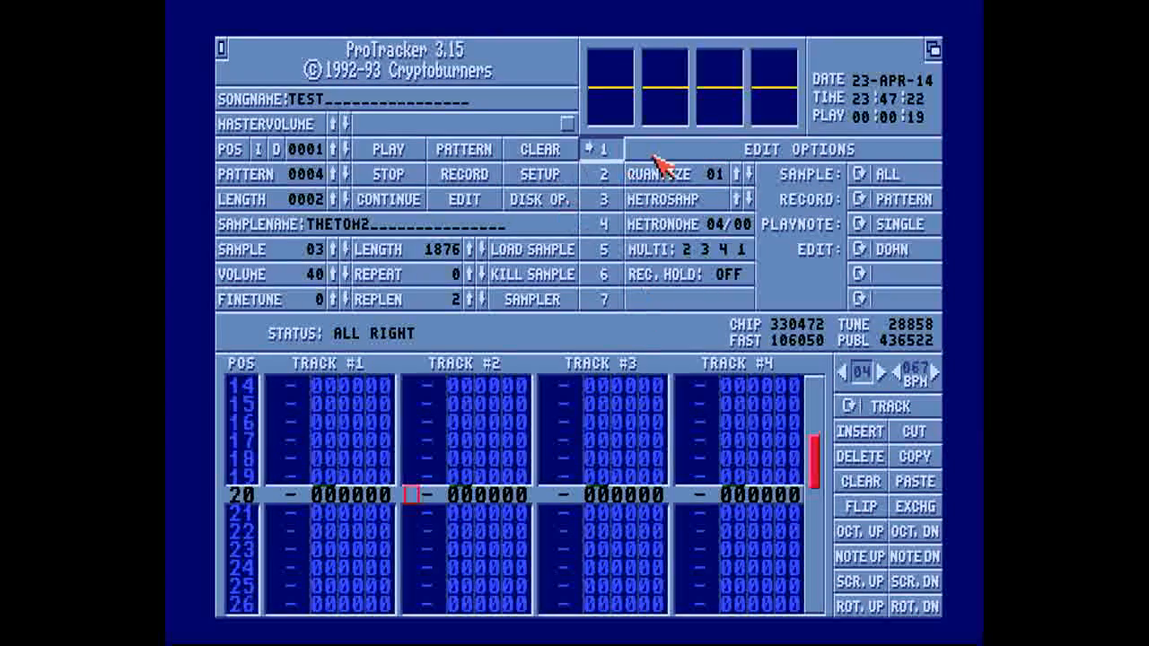
Look through the numbered option pages, including the sample, chord and filter editors, and return to the edit options page
click(604, 174)
click(603, 200)
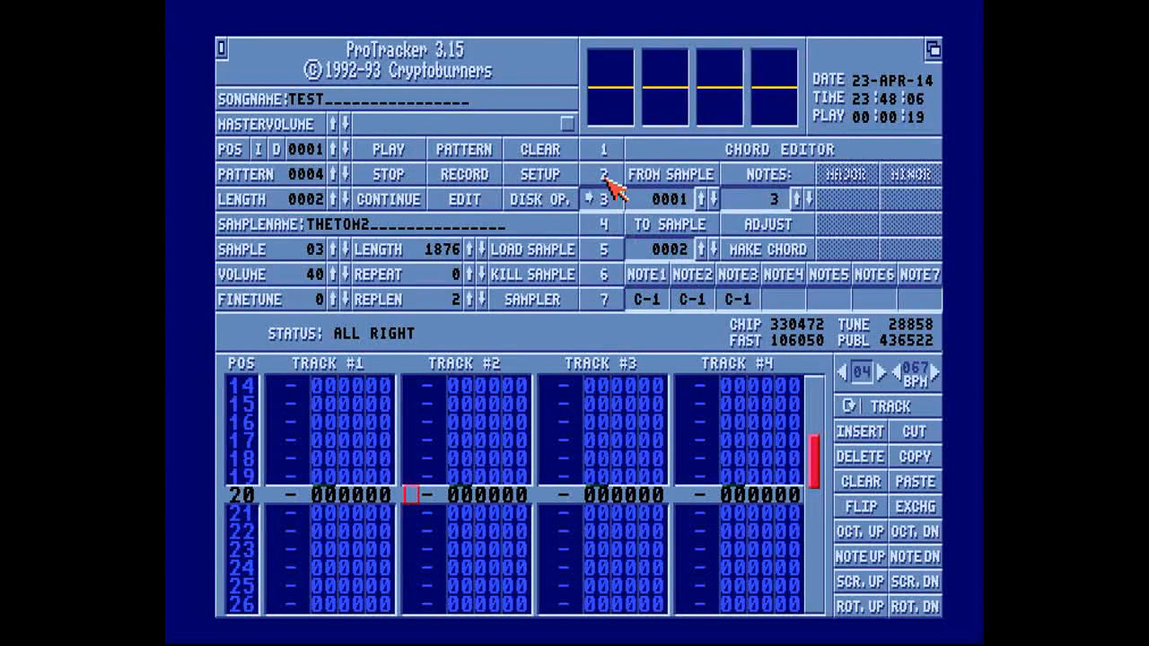
click(603, 226)
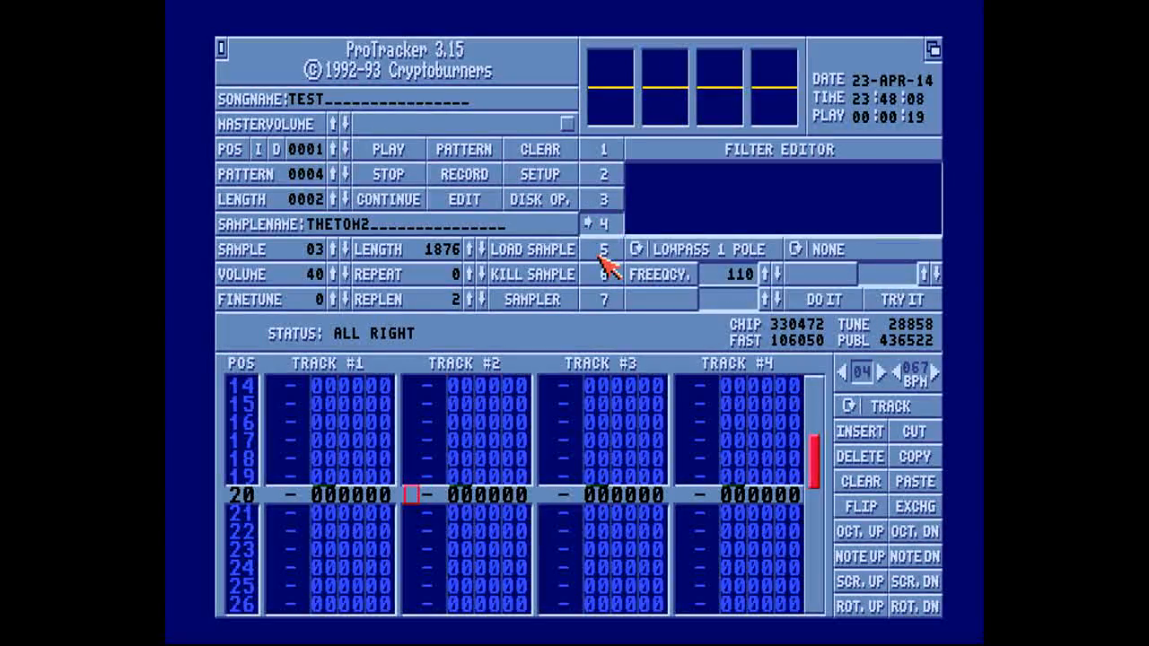
click(591, 251)
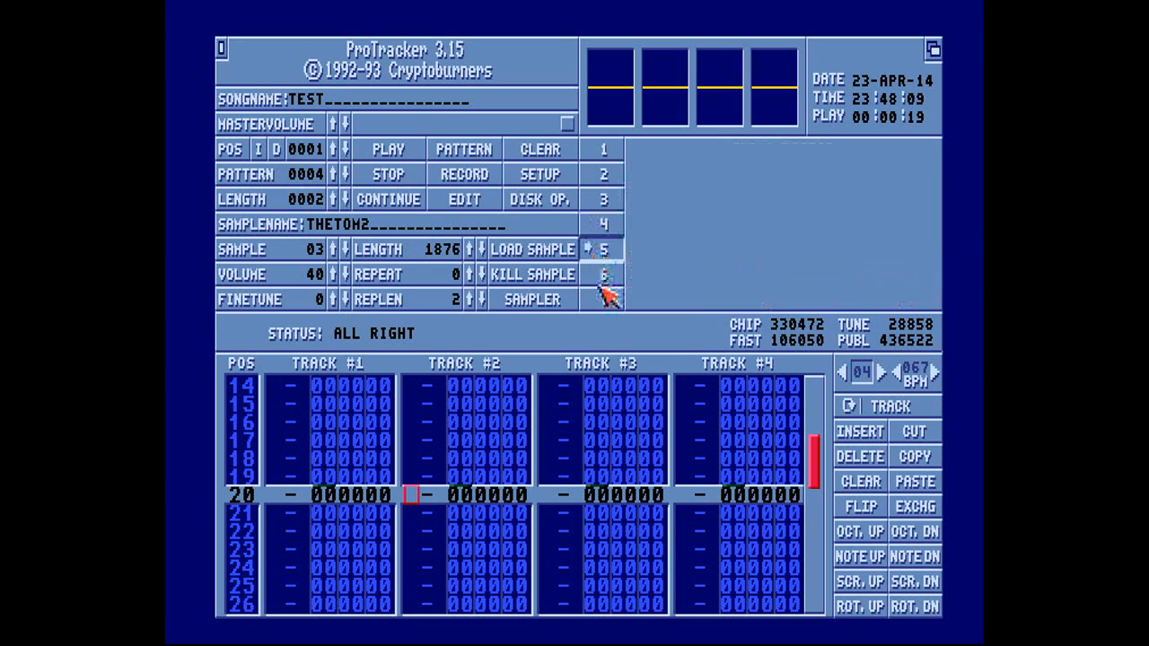
click(593, 227)
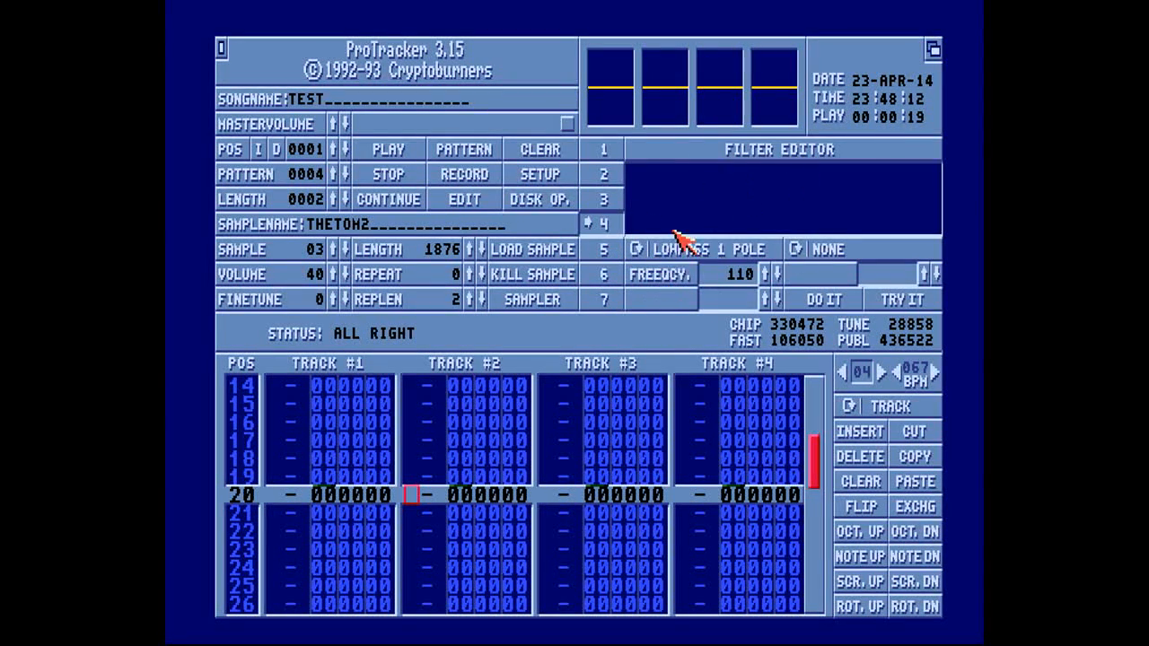
click(607, 256)
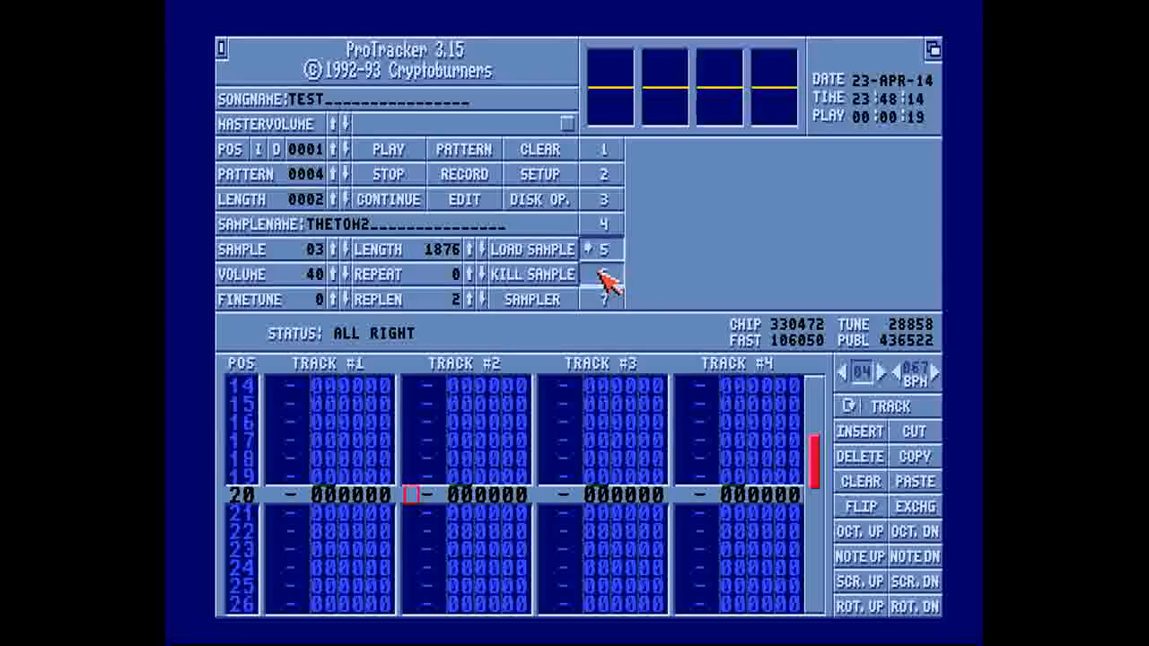
click(604, 300)
click(604, 151)
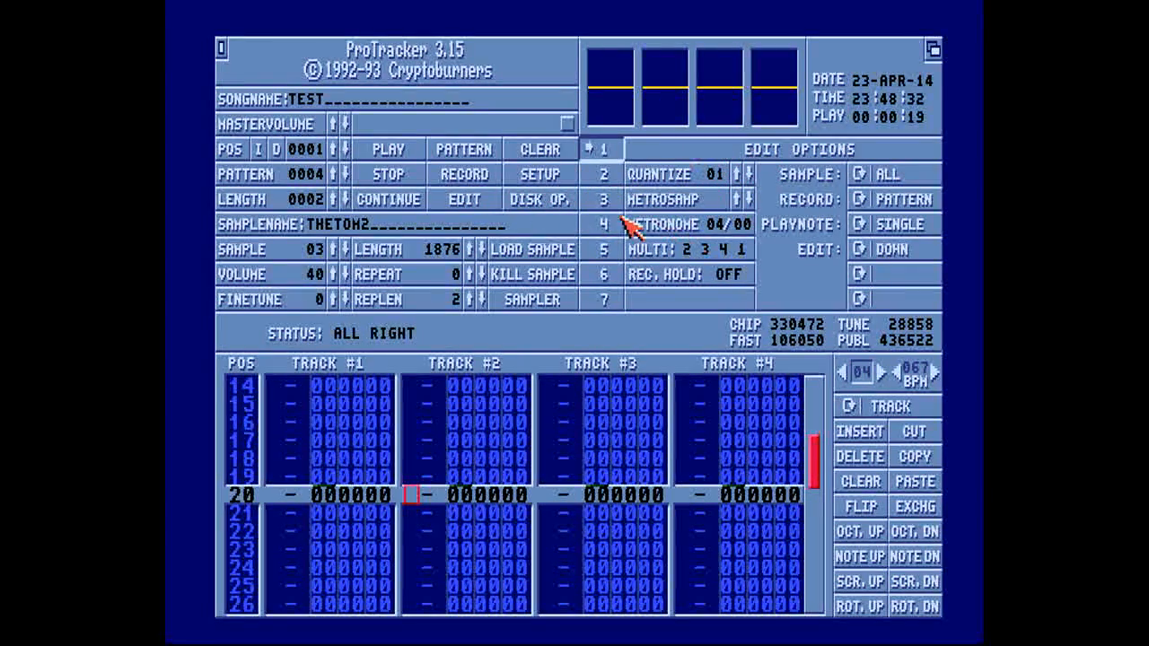
click(597, 179)
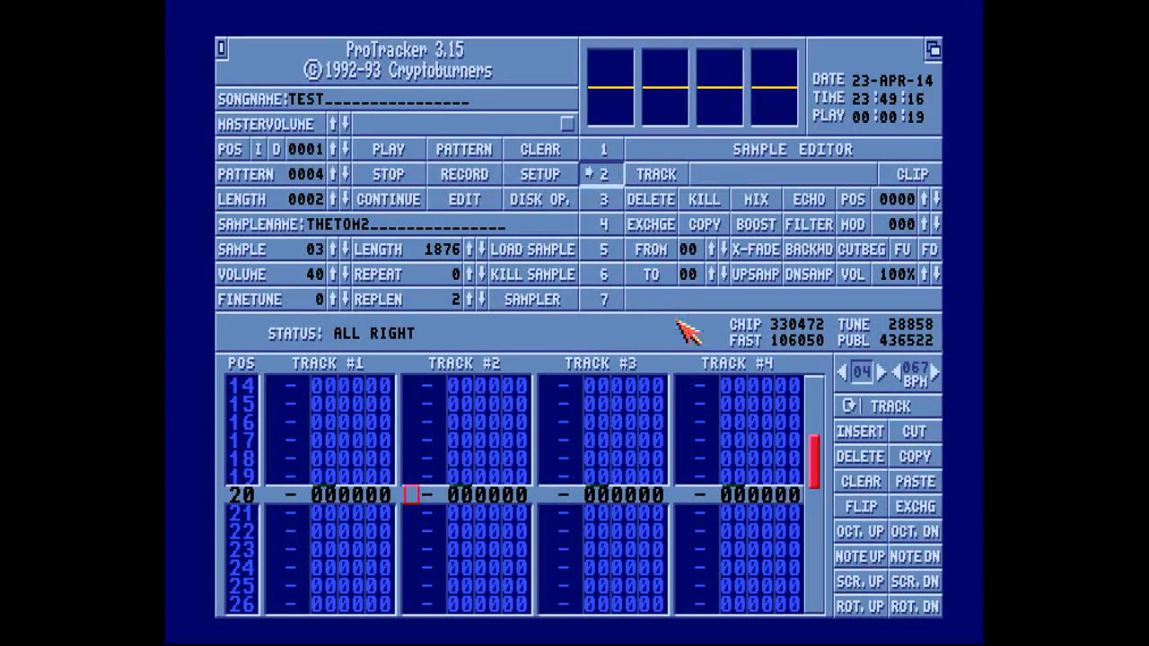
click(604, 151)
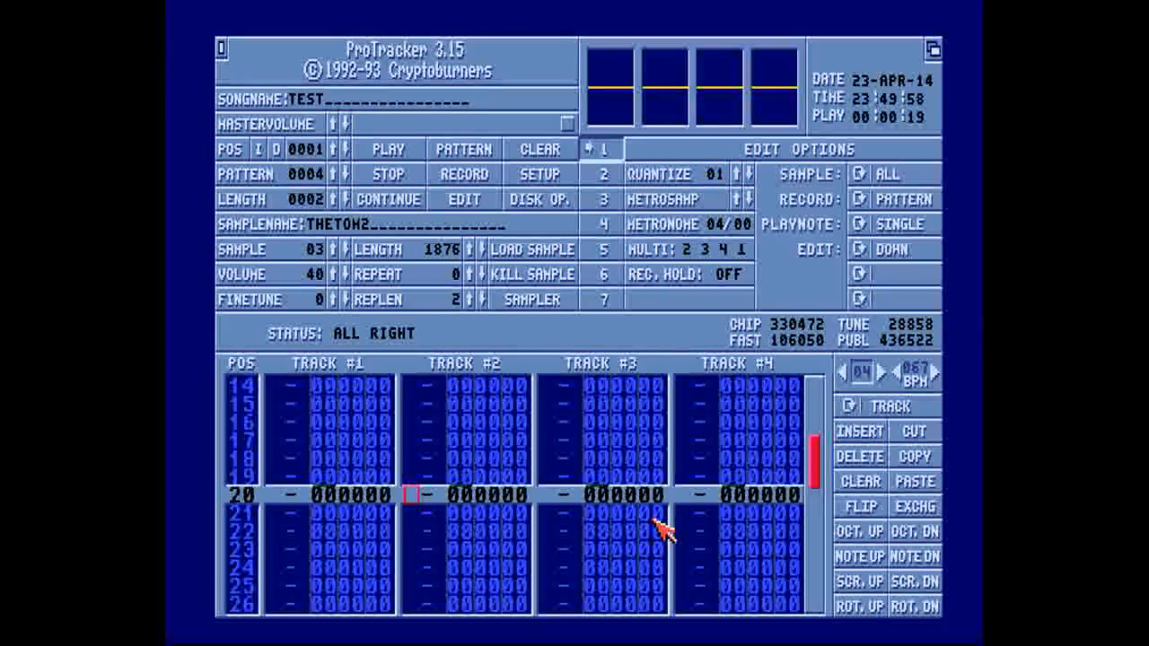
In pattern 04, jump to row 00 and row 16, step down to row 29 and return to row 00
key(F6)
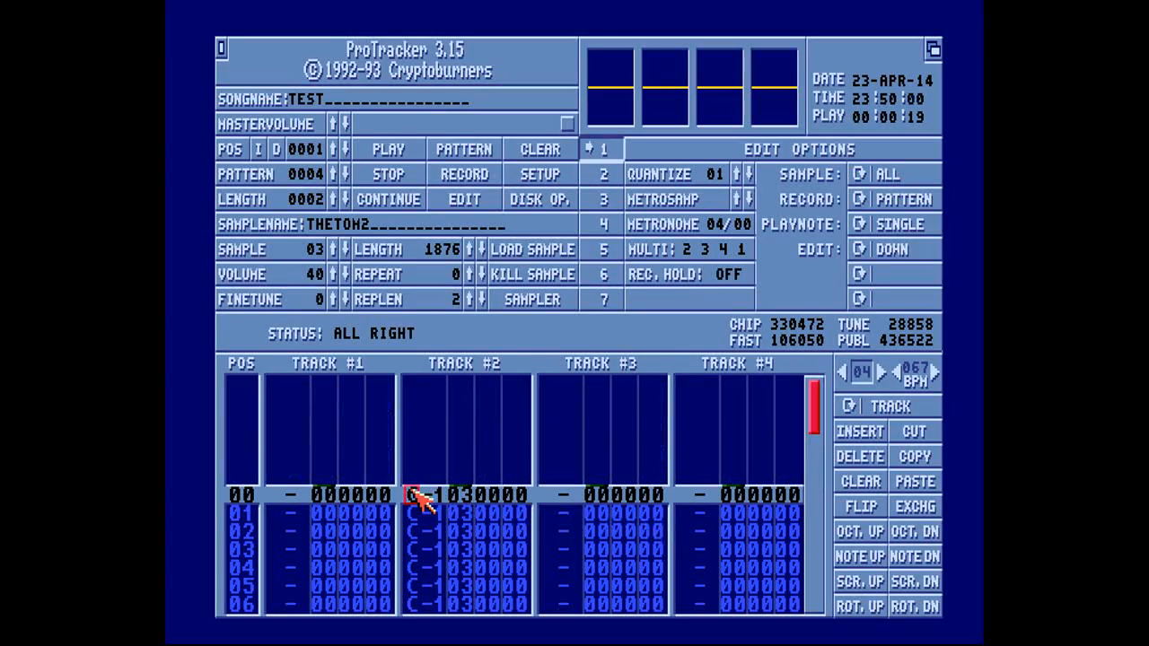
key(F7)
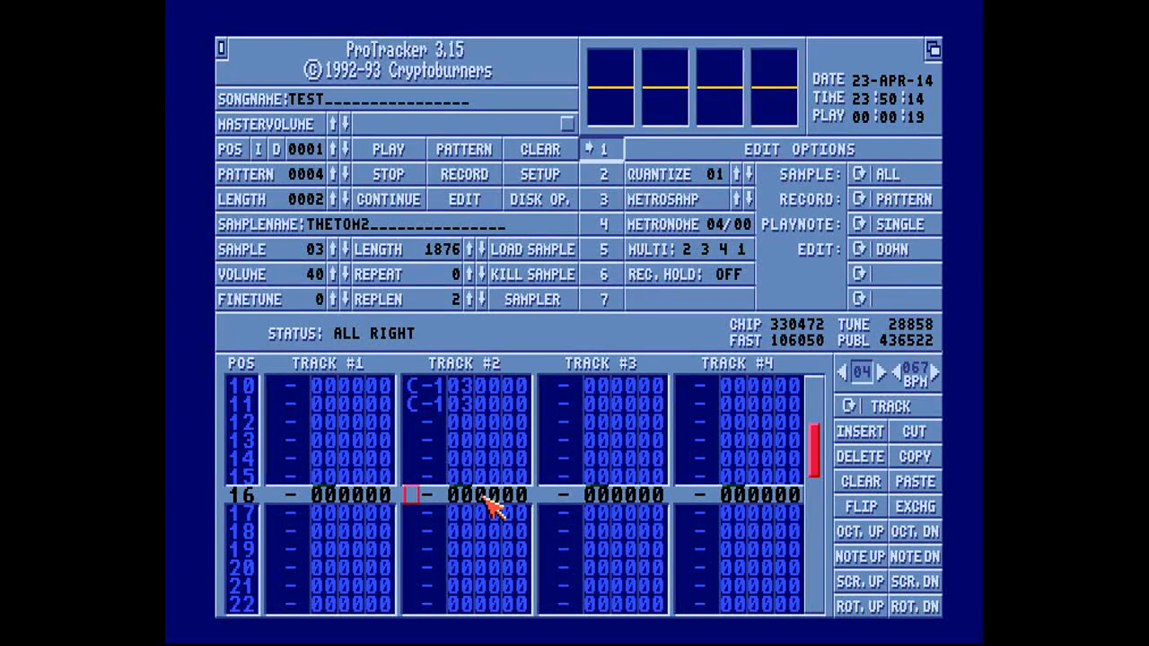
key(Down)
key(Down)
key(Down)
key(Down)
key(Down)
key(Down)
key(Down)
key(Down)
key(Down)
key(Down)
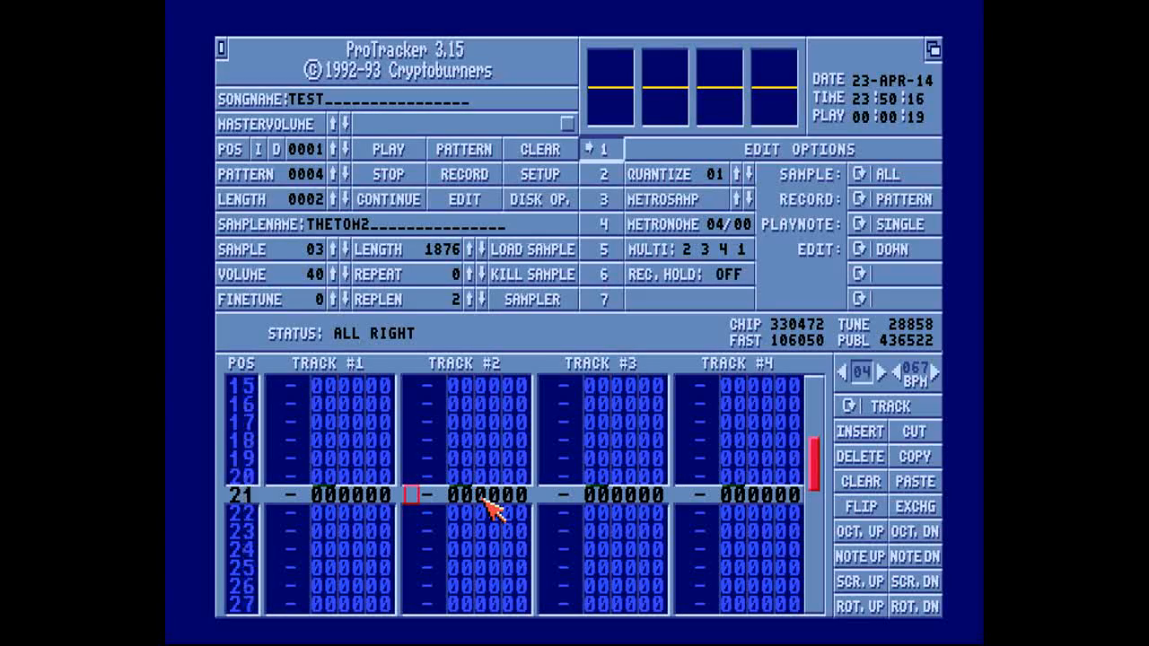
key(Down)
key(Down)
key(Down)
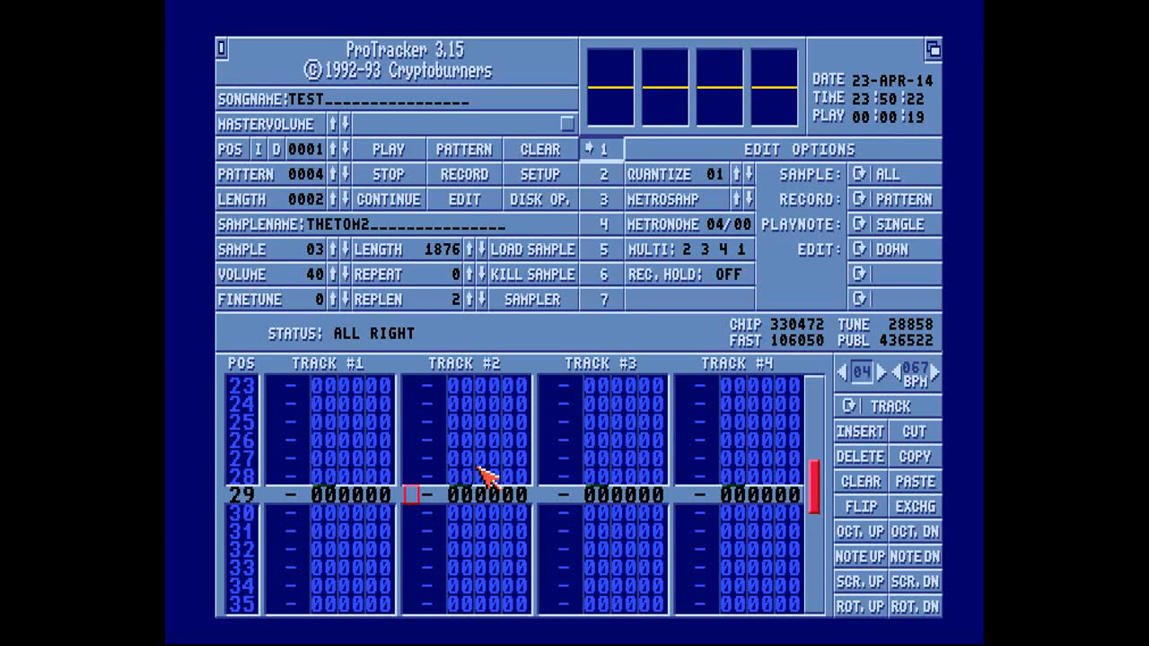
key(F6)
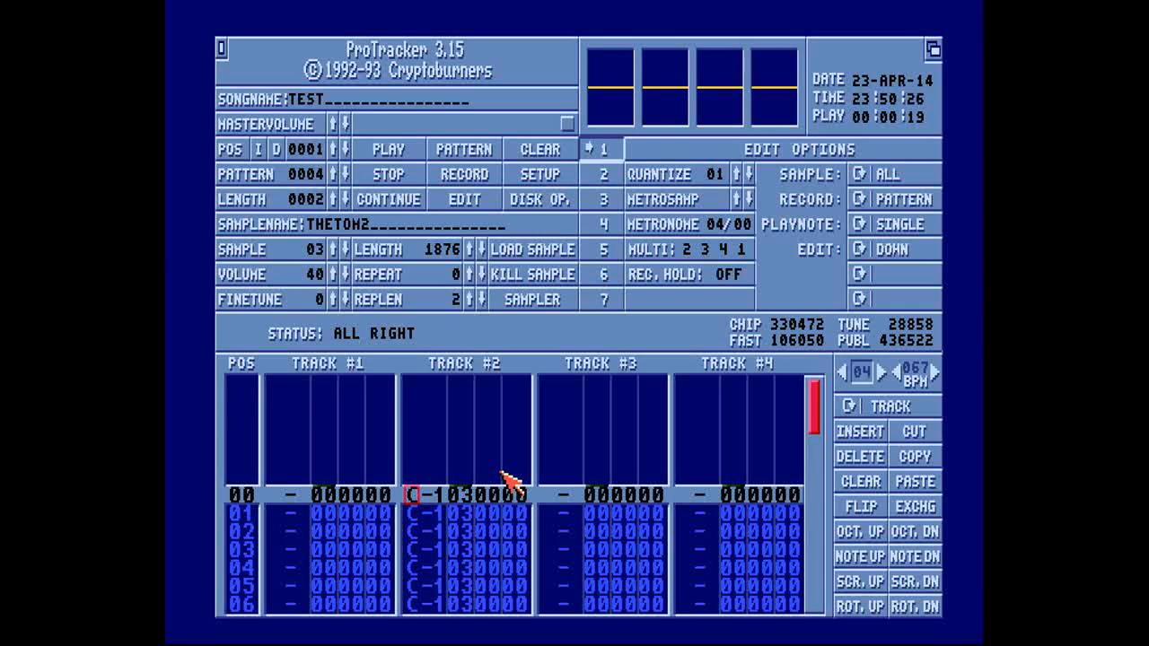
Copy all tracks of pattern 00 and paste them into pattern 01
key(alt+Left)
key(alt+Left)
key(alt+Left)
key(alt+Left)
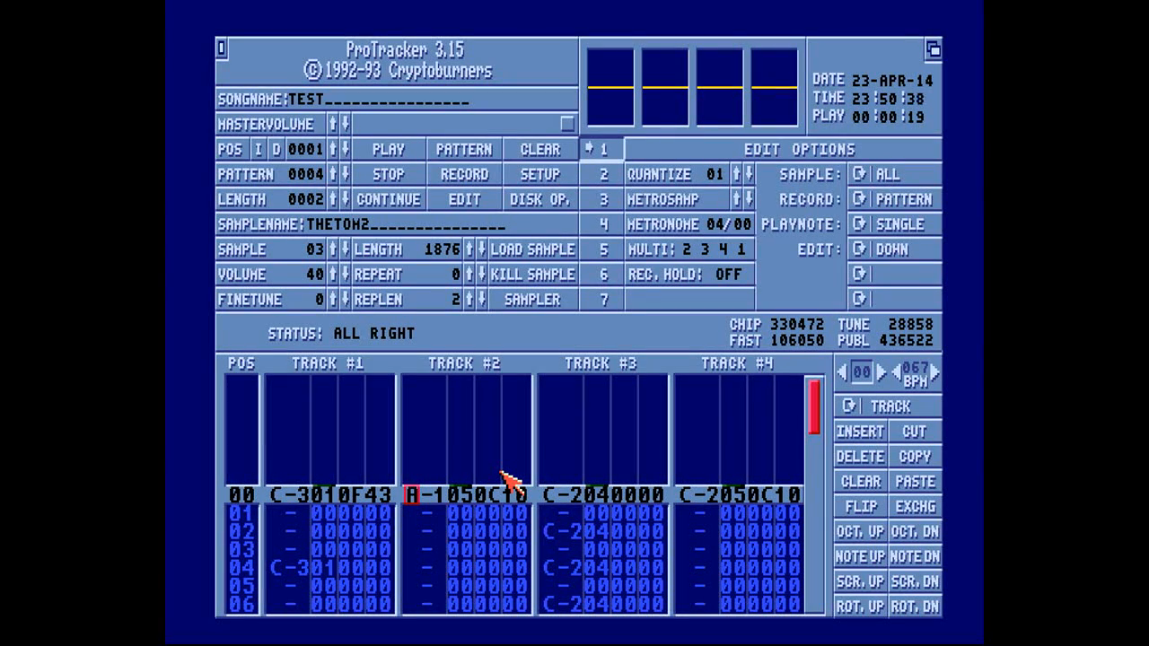
key(shift+Right)
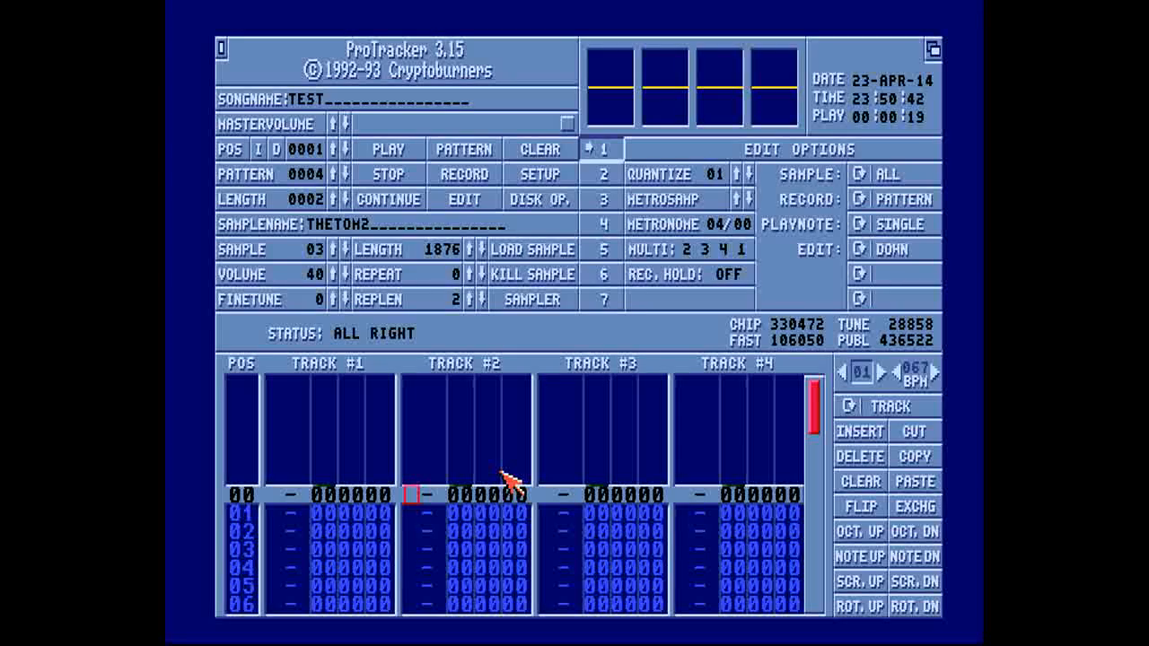
key(alt+F5)
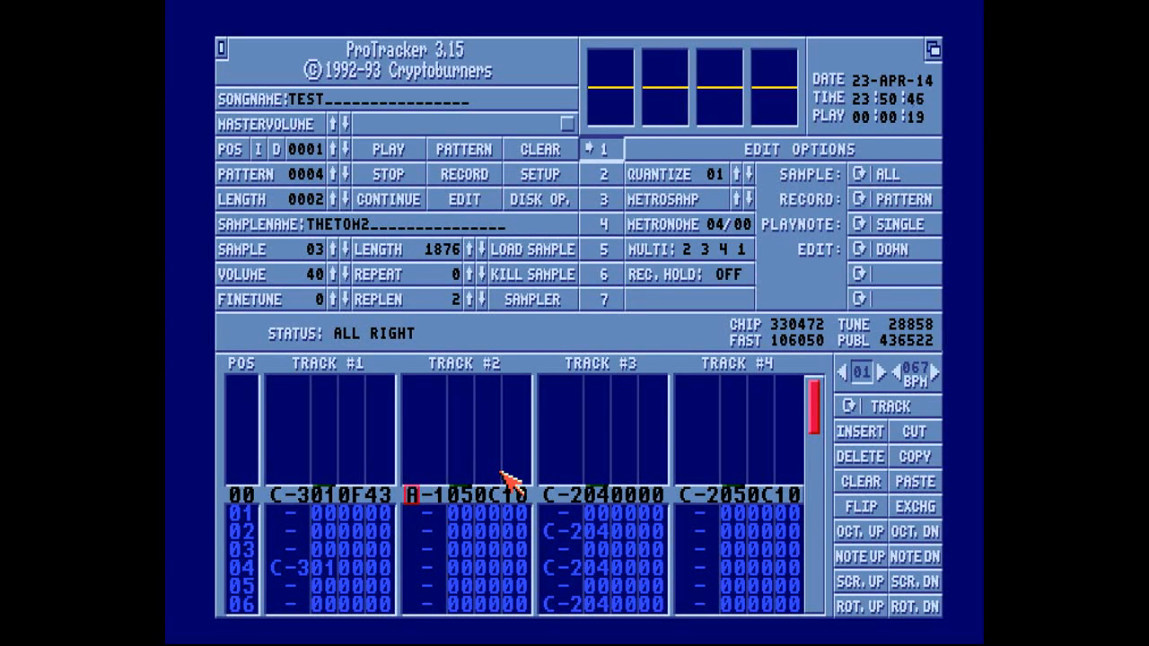
Look over the notes of pattern 01 from track 1, stepping to row 04, jumping to row 32 and returning to row 00
key(Down)
key(Down)
key(Left)
key(Left)
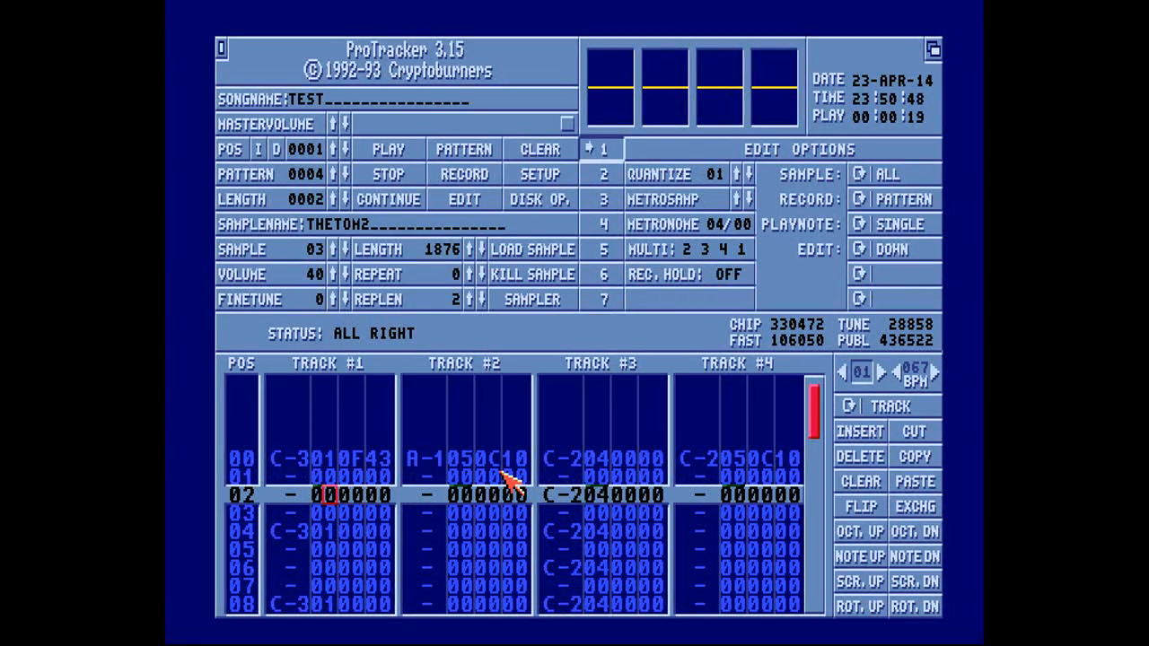
key(Down)
key(Right)
key(Down)
key(Up)
key(Up)
key(Down)
key(Down)
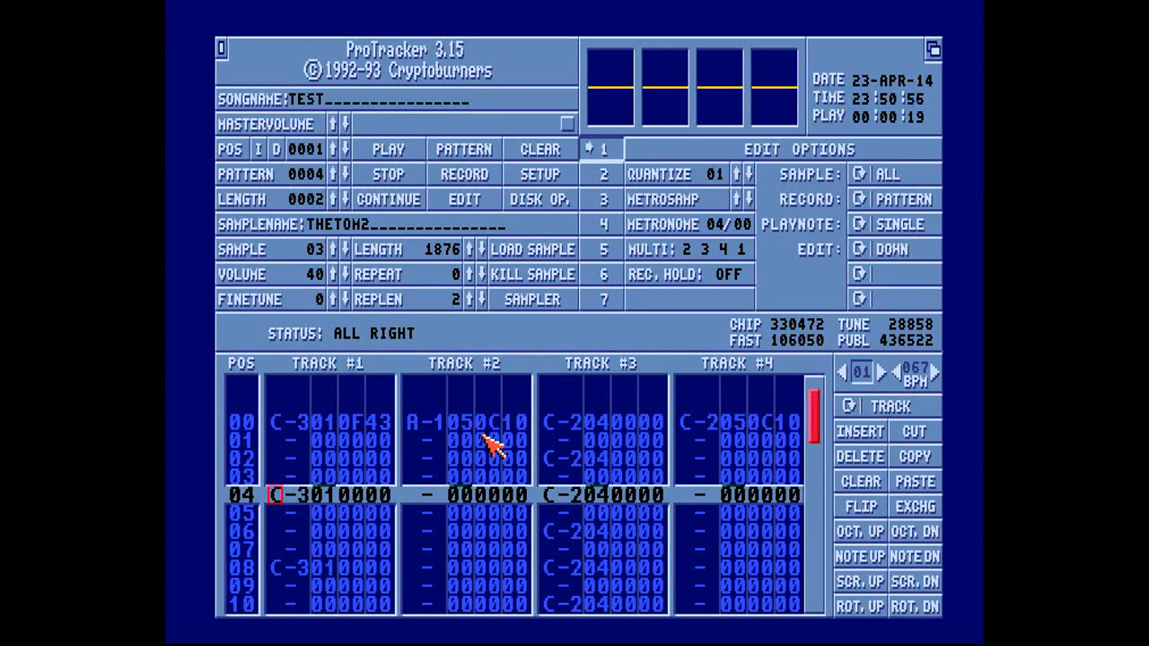
key(F11)
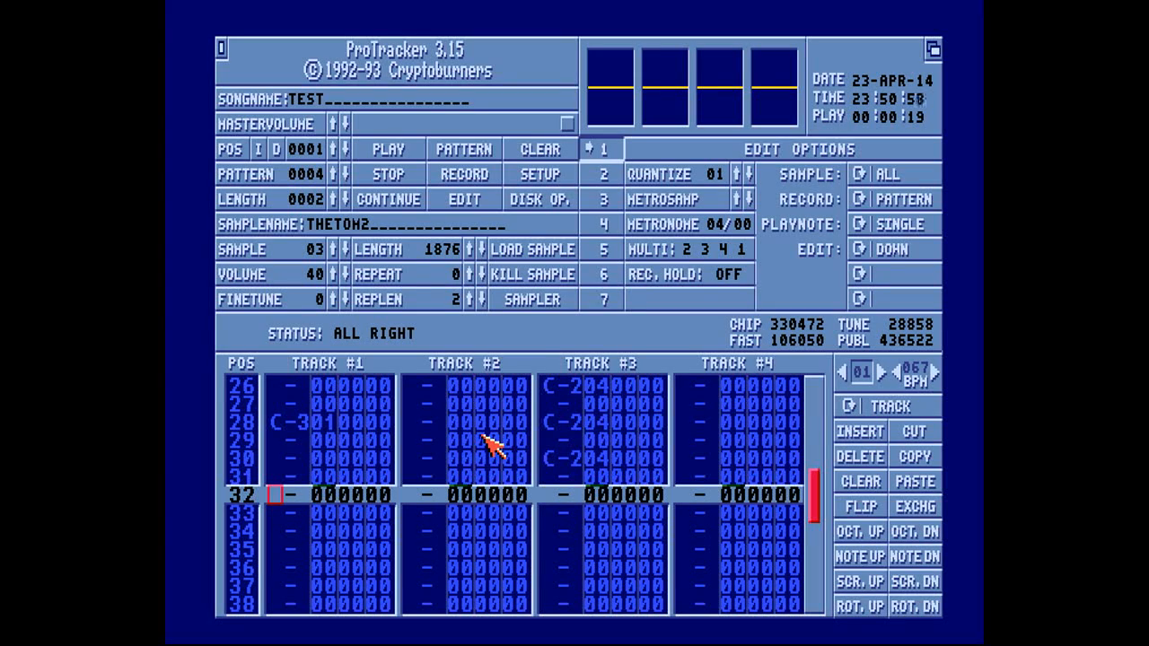
key(F9)
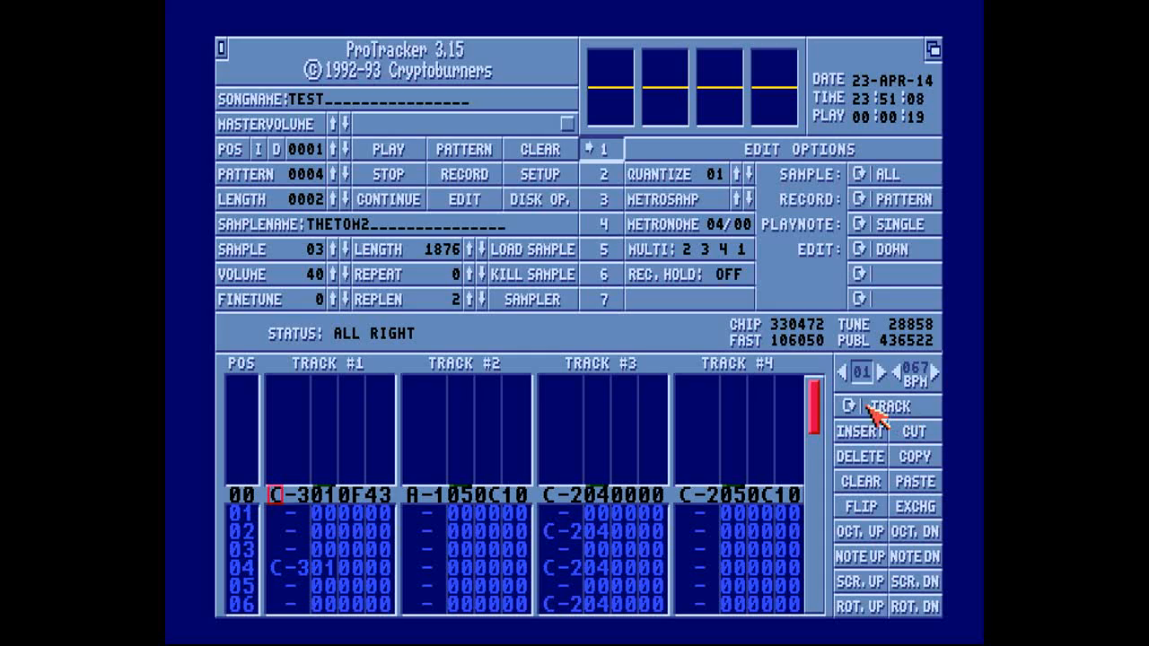
Cycle the scope of the edit commands through CMDS and BLOCK and back to TRACK
click(907, 406)
click(911, 407)
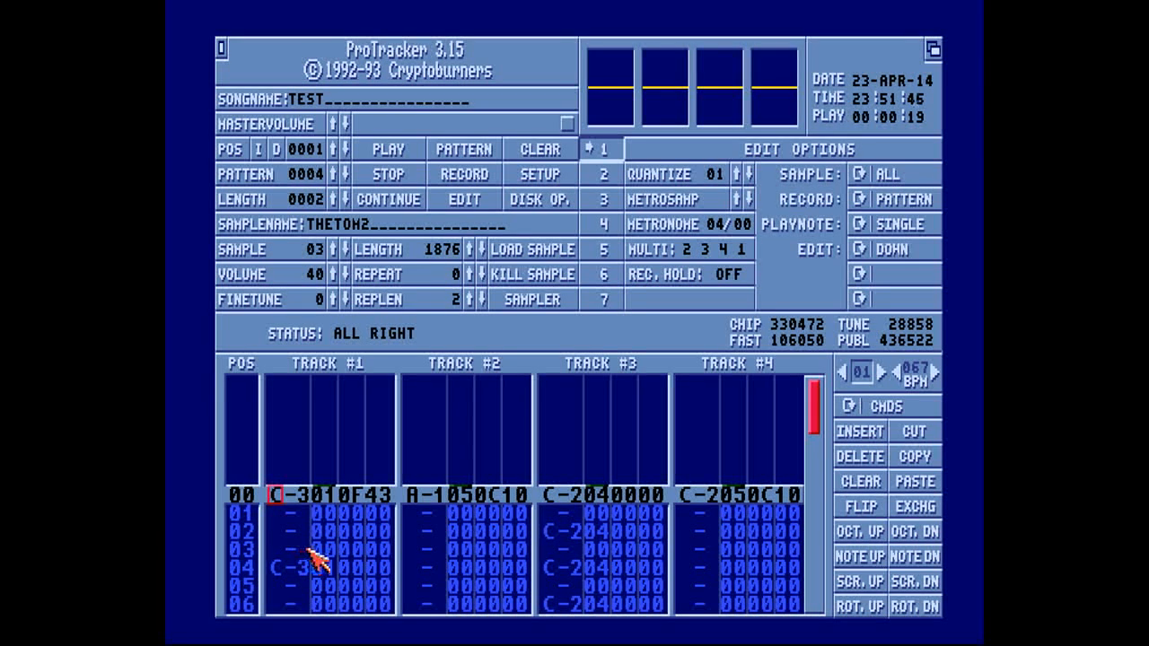
click(889, 405)
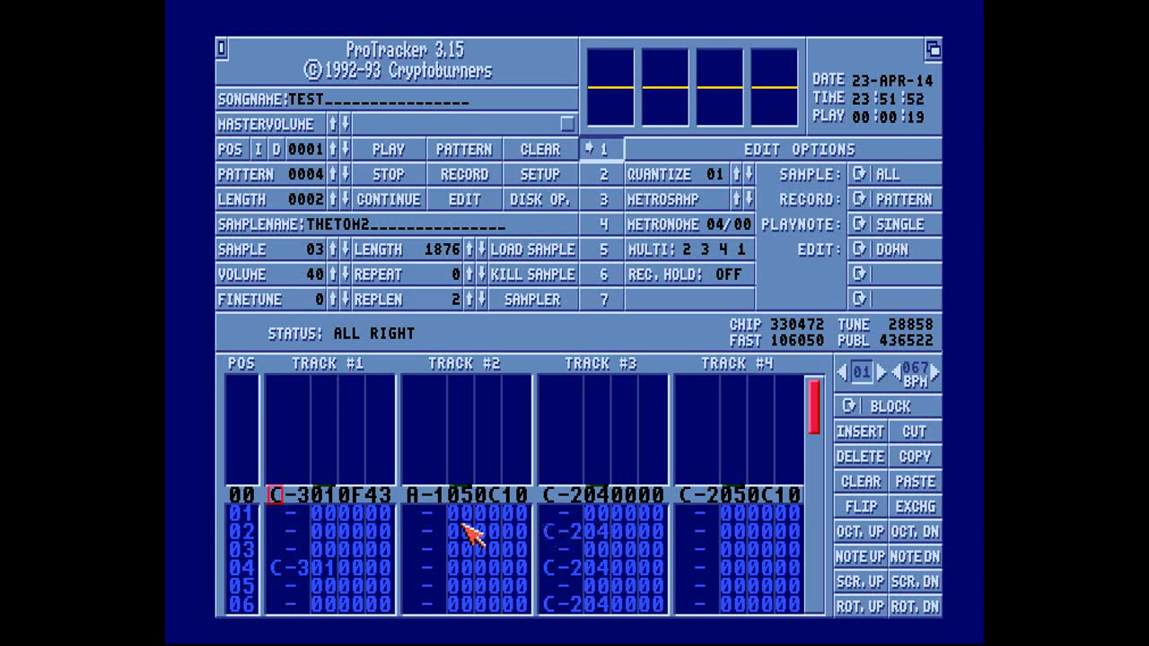
click(911, 409)
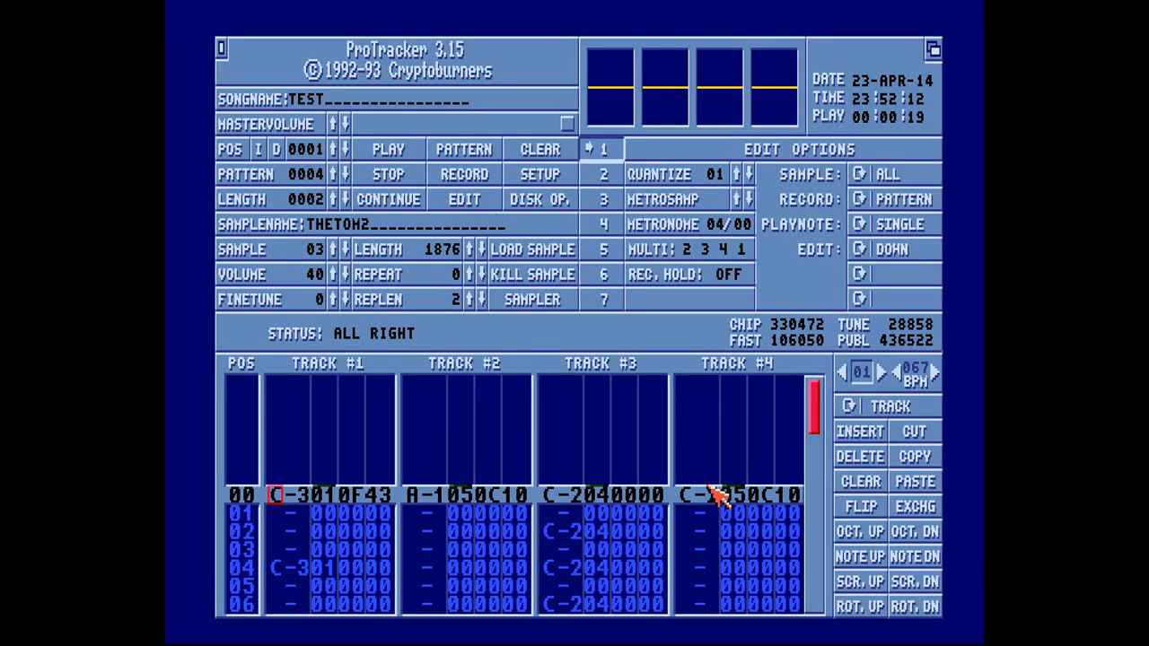
Mark rows 00 to 15 of track 1 in pattern 01 as a block and cut it
key(ctrl+b)
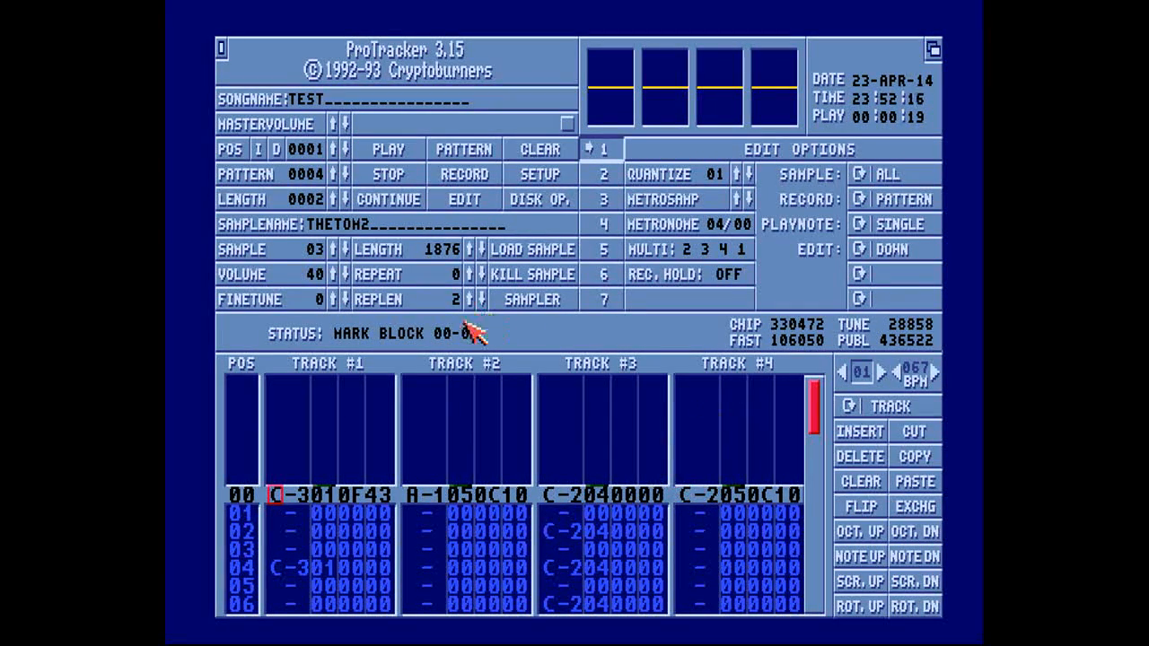
key(Down)
key(Down)
key(Down)
key(Down)
key(Down)
key(Down)
key(Down)
key(Down)
key(Down)
key(Down)
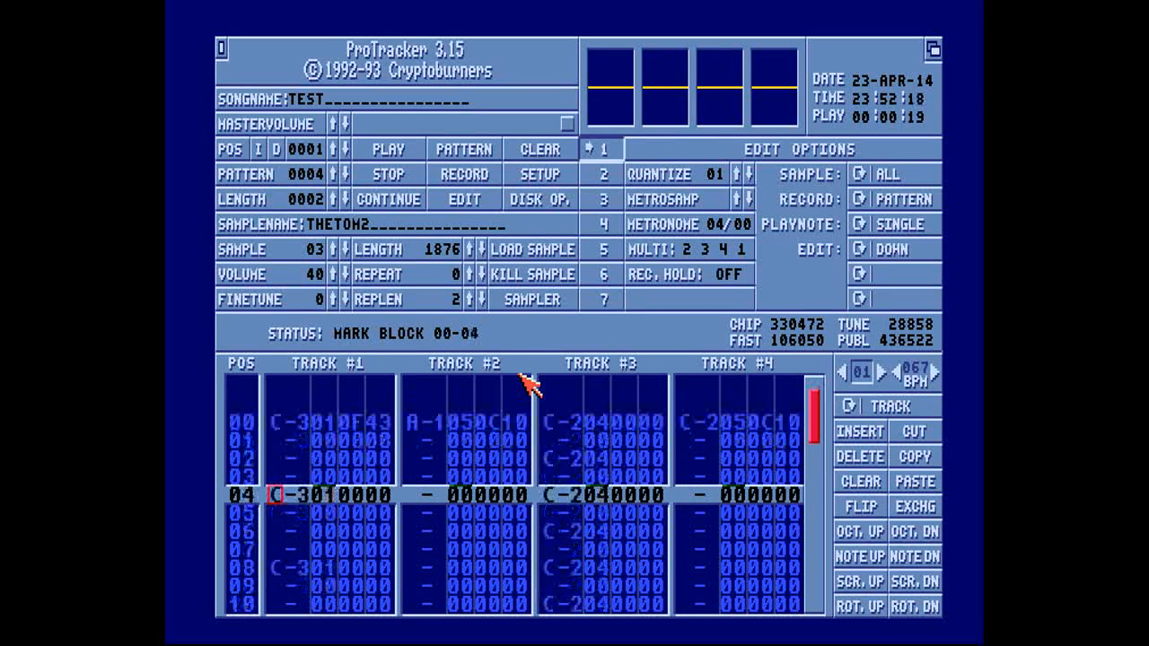
key(Down)
key(Down)
key(Down)
key(Down)
key(Down)
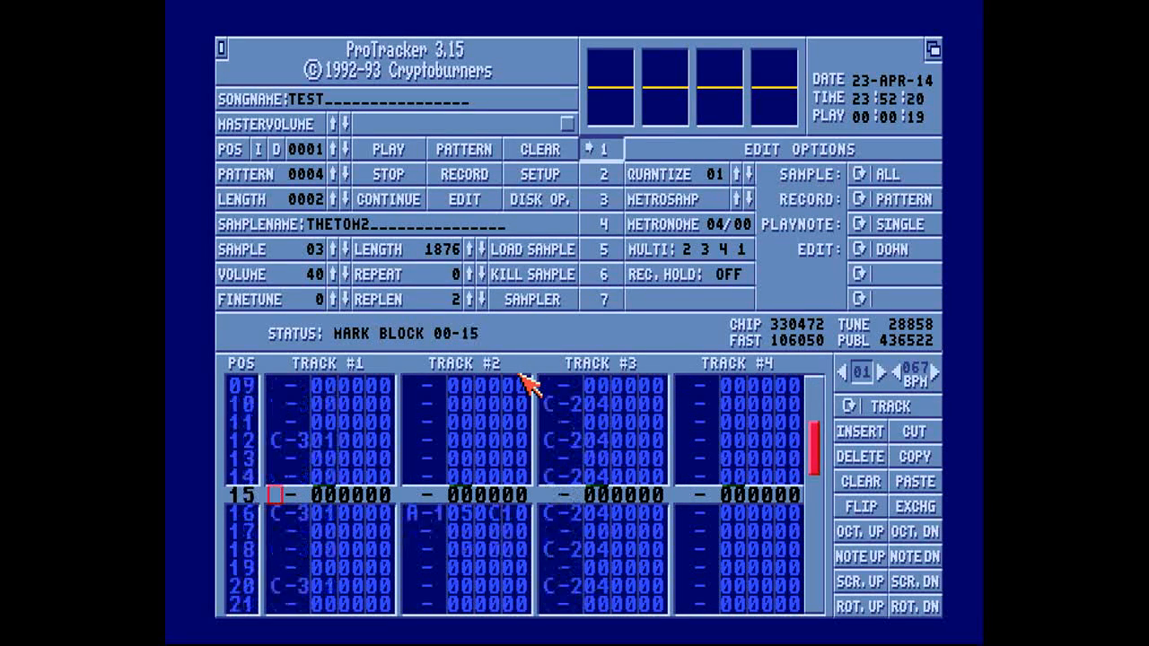
key(Down)
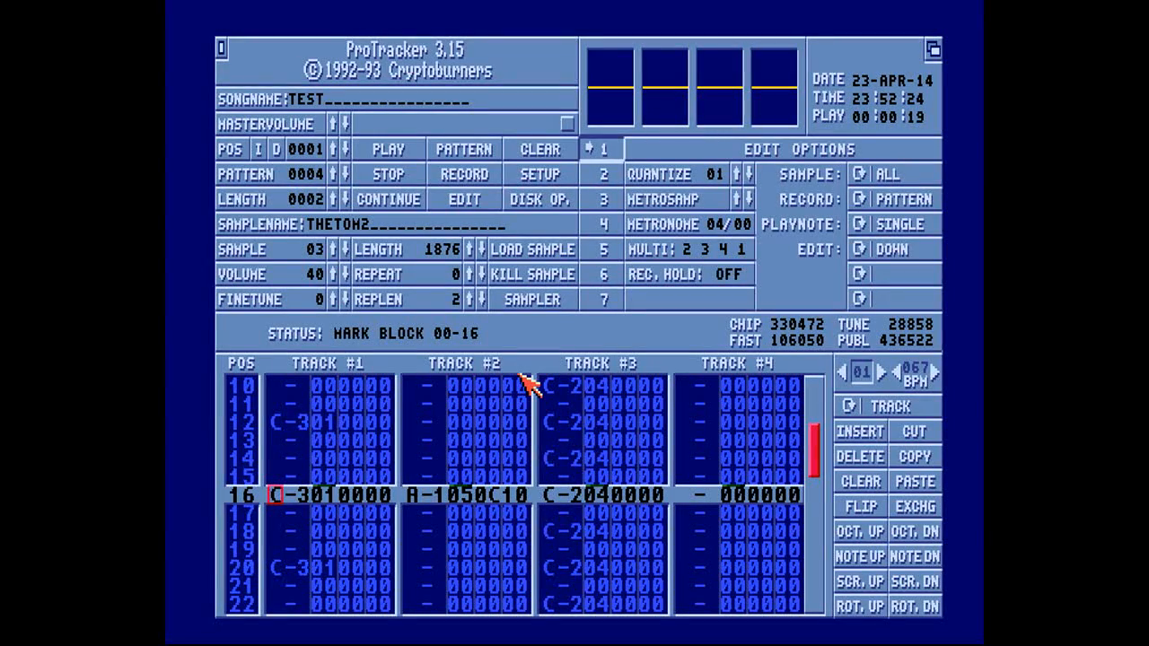
key(Up)
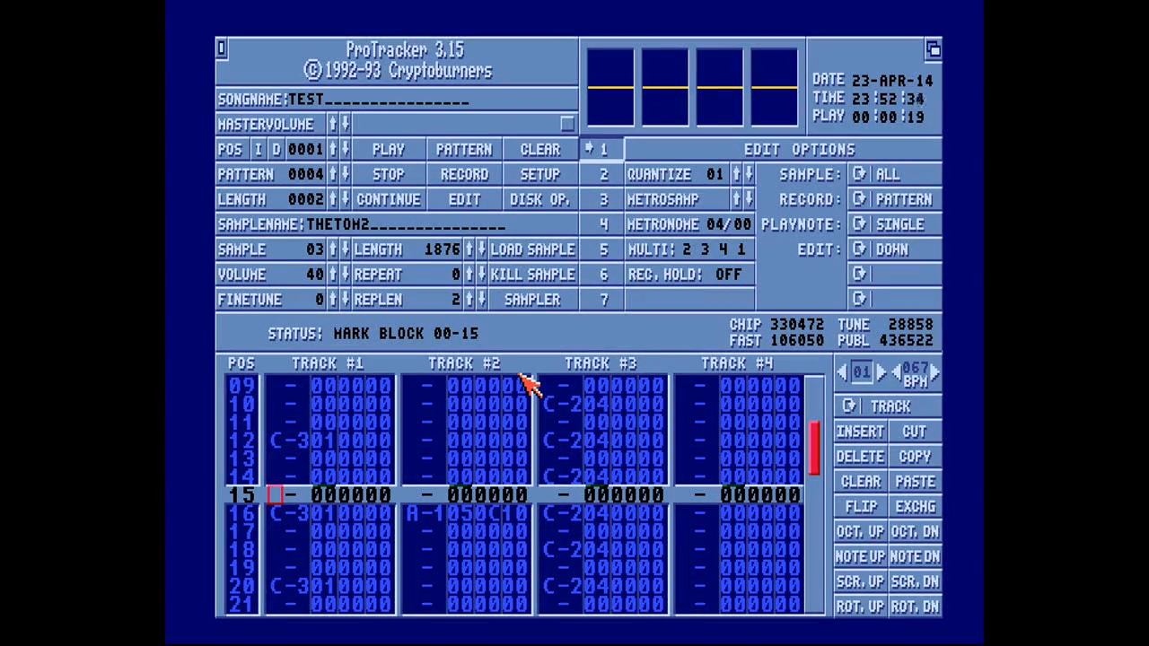
key(ctrl+x)
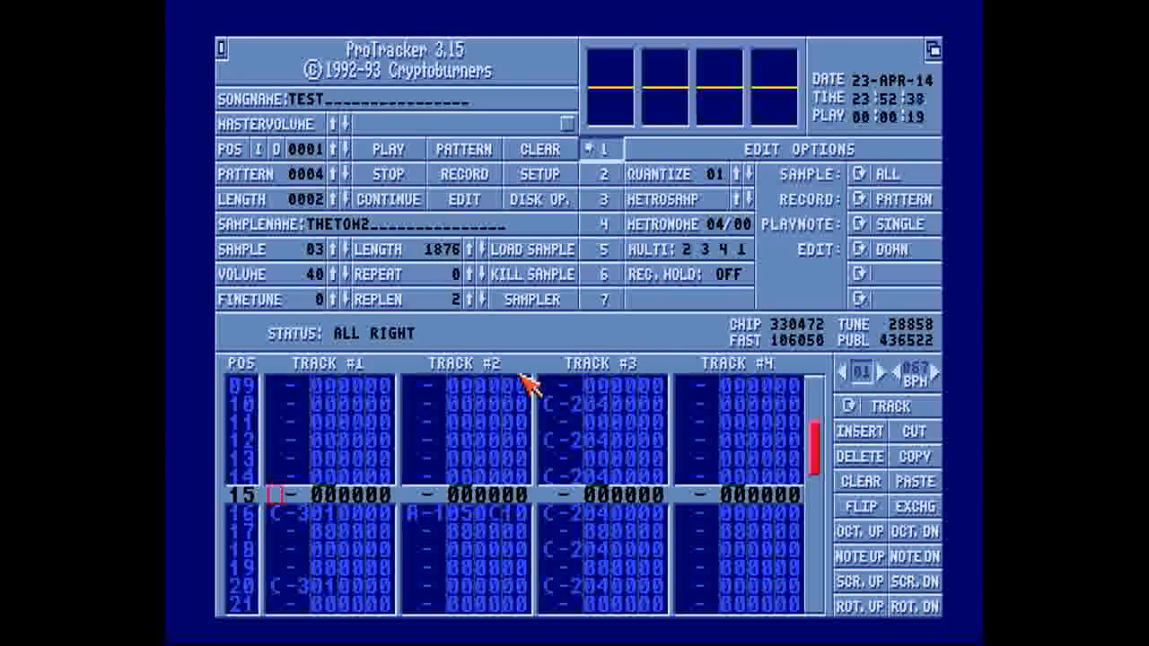
Return to row 00 and paste the cut block back into track 1 of pattern 01
key(F9)
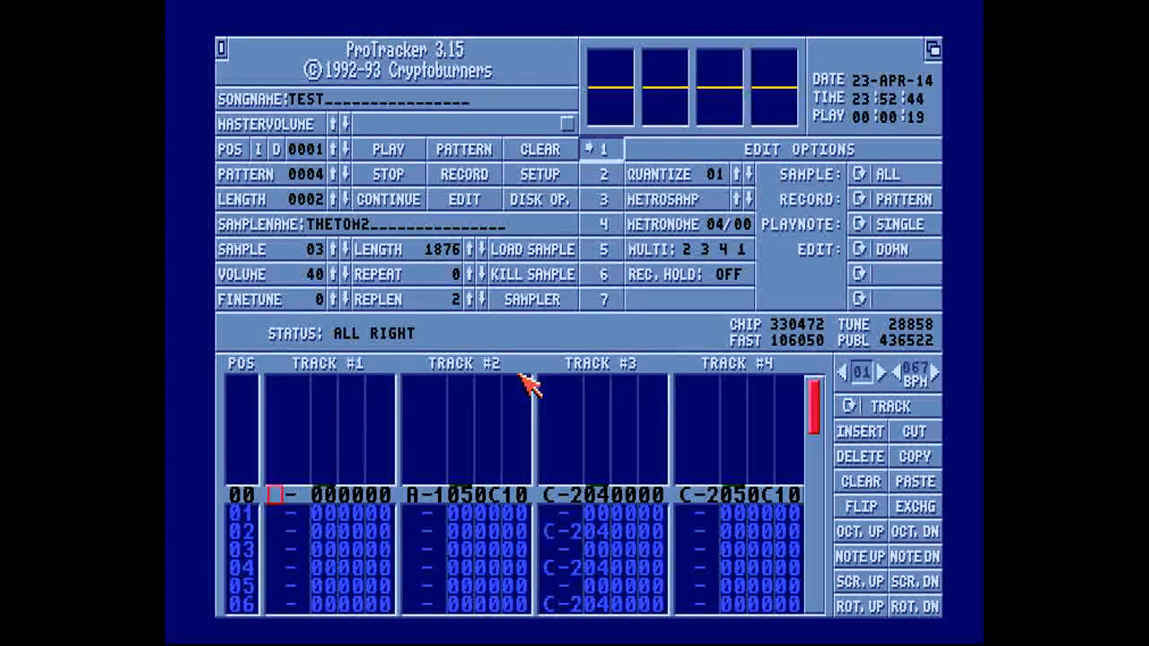
key(F10)
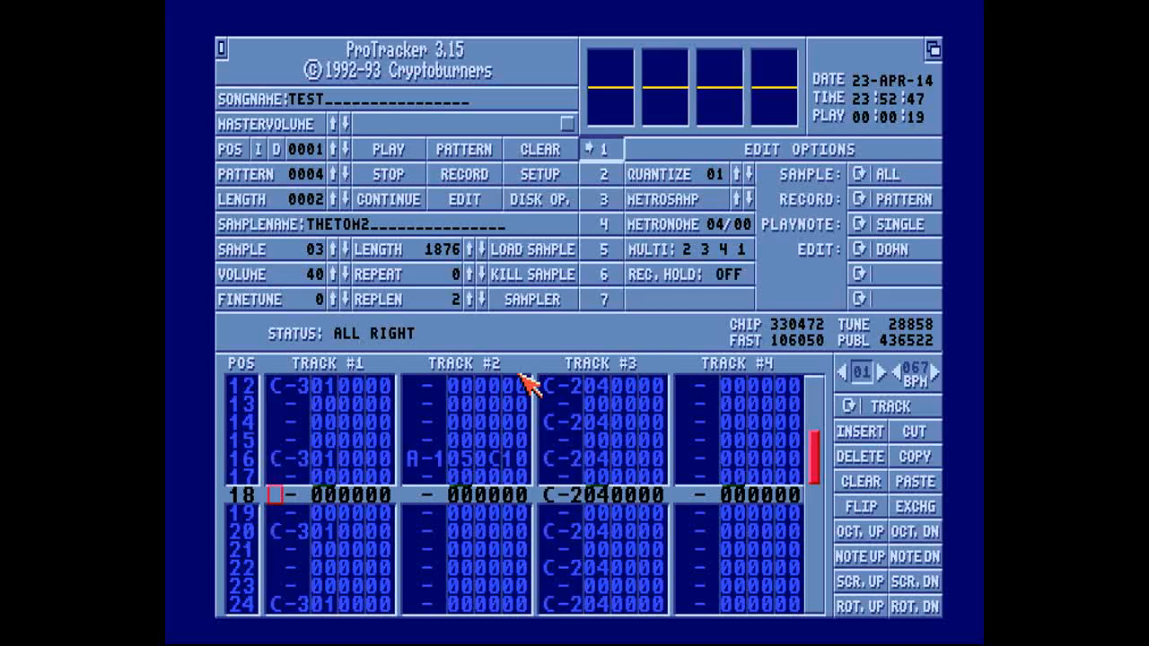
key(Down)
key(Up)
key(Up)
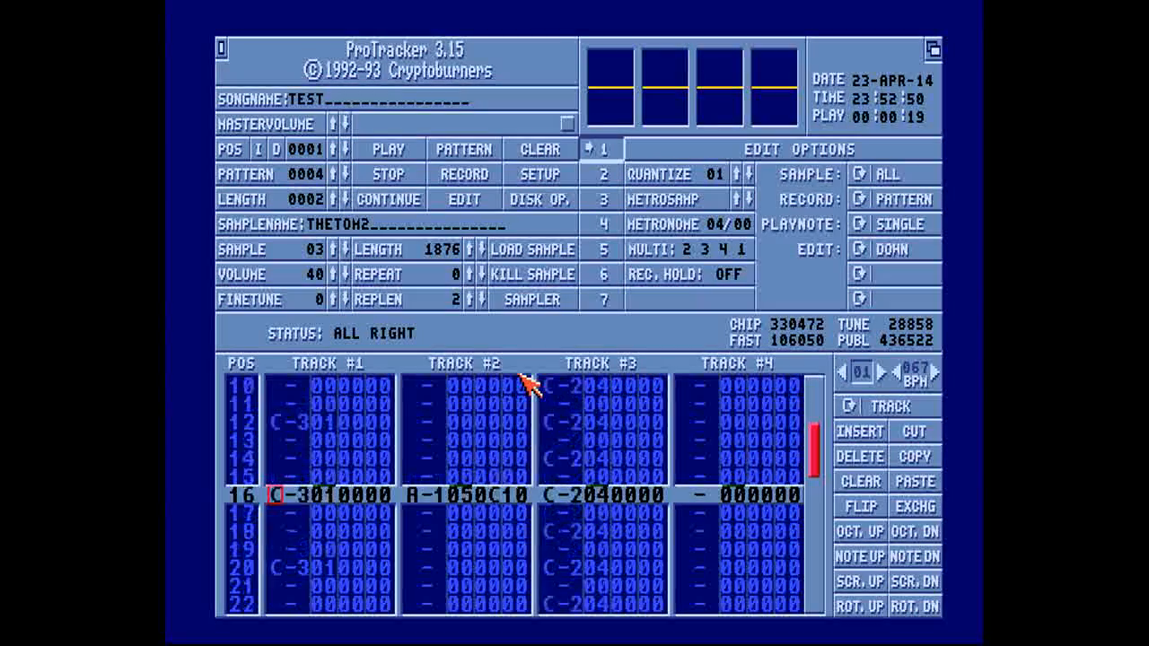
key(Up)
key(Down)
key(Down)
key(Up)
key(Up)
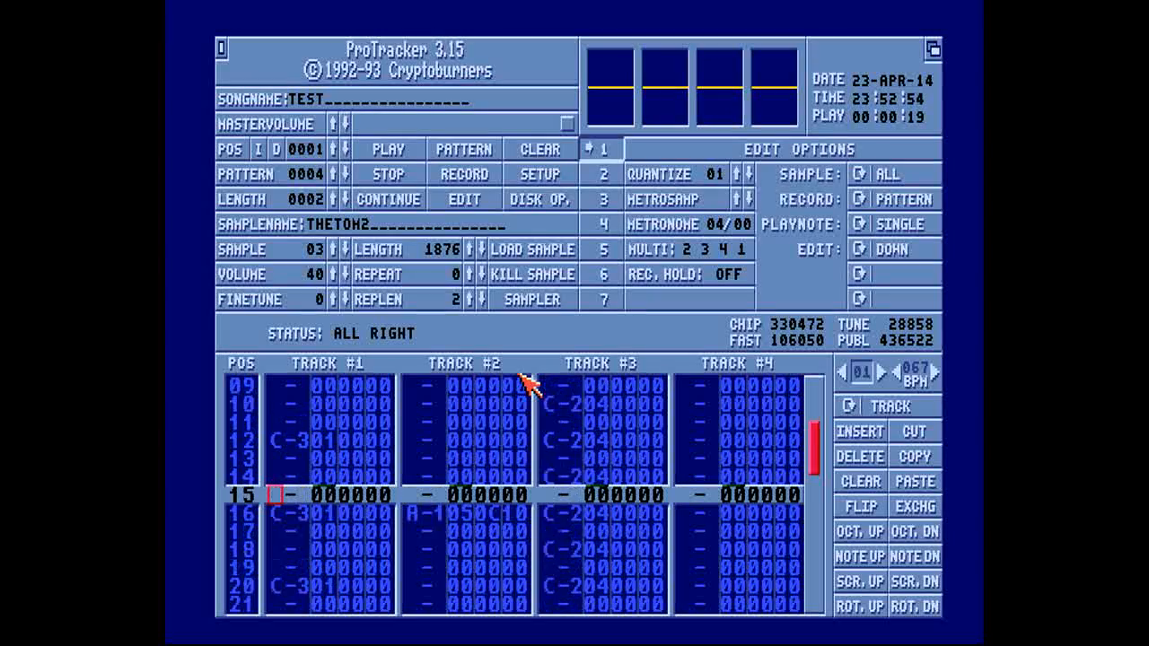
key(Down)
key(Down)
key(Up)
key(Down)
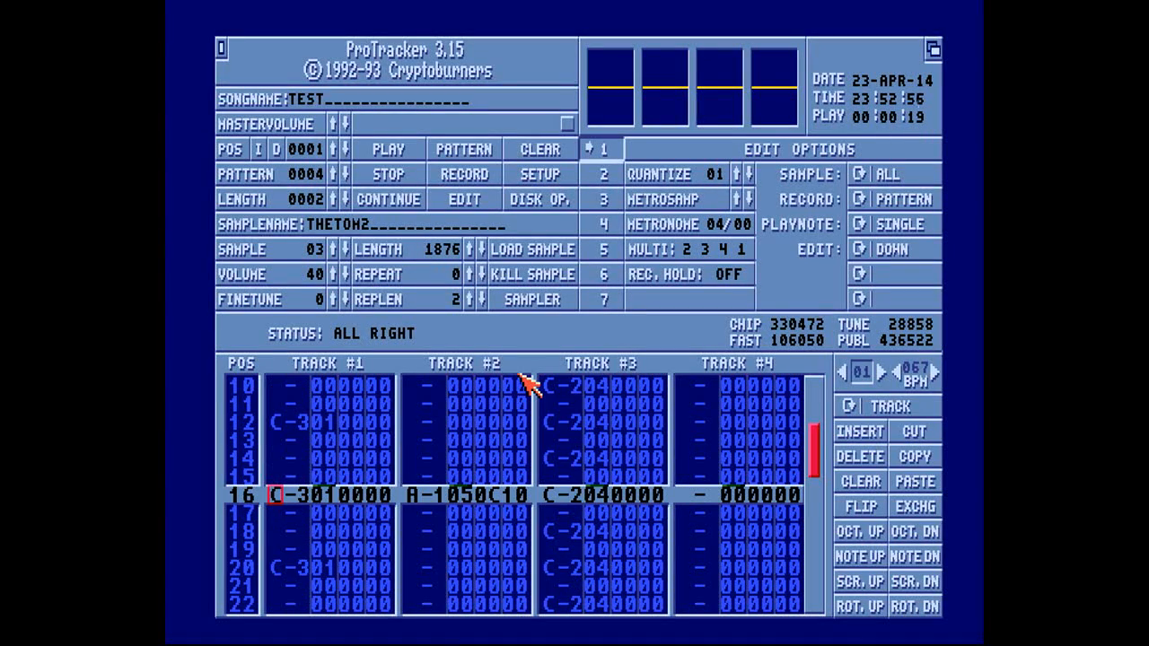
key(Up)
key(Up)
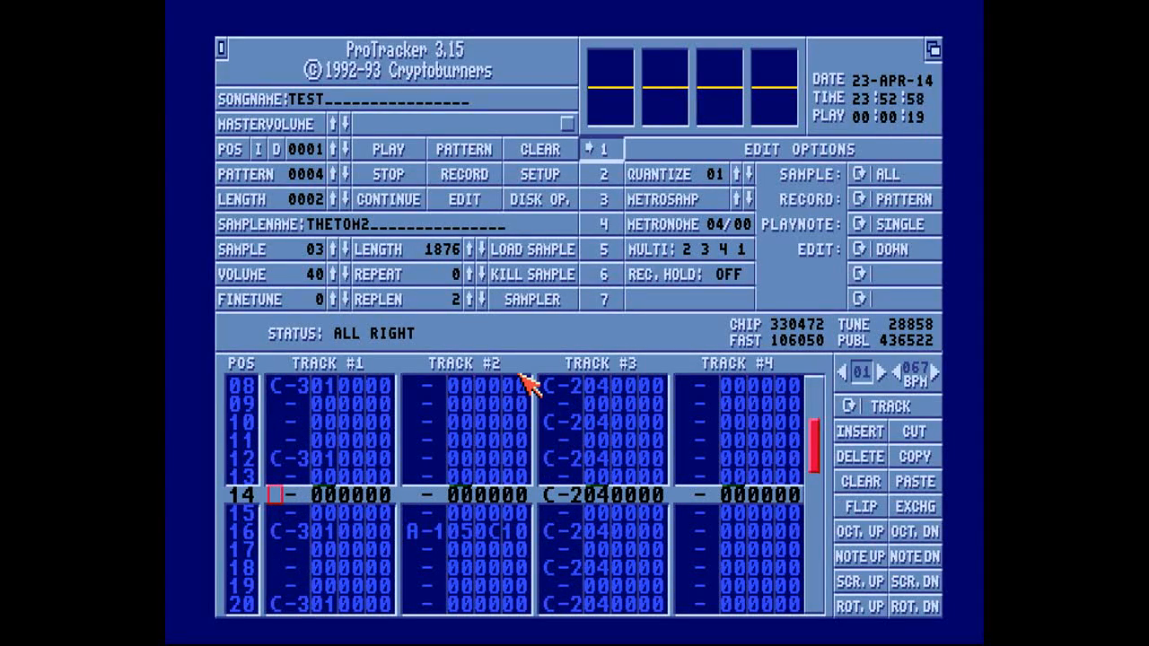
Look over rows 12 to 17 of track 1 in pattern 01, around the end of the pasted block
key(Down)
key(Down)
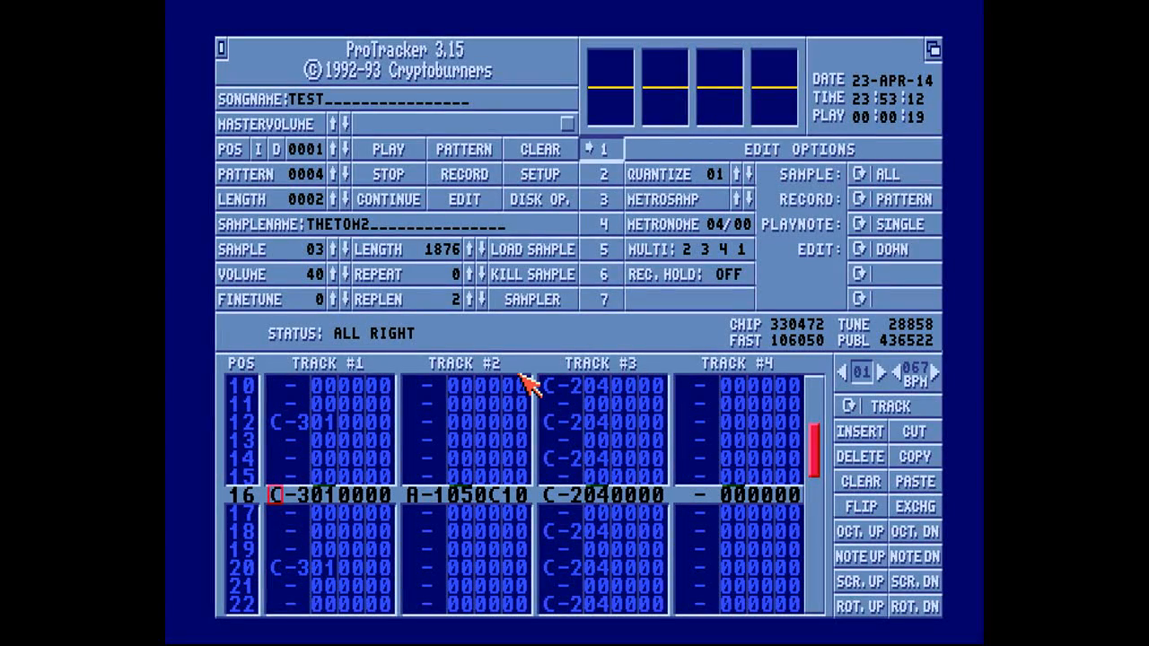
key(Up)
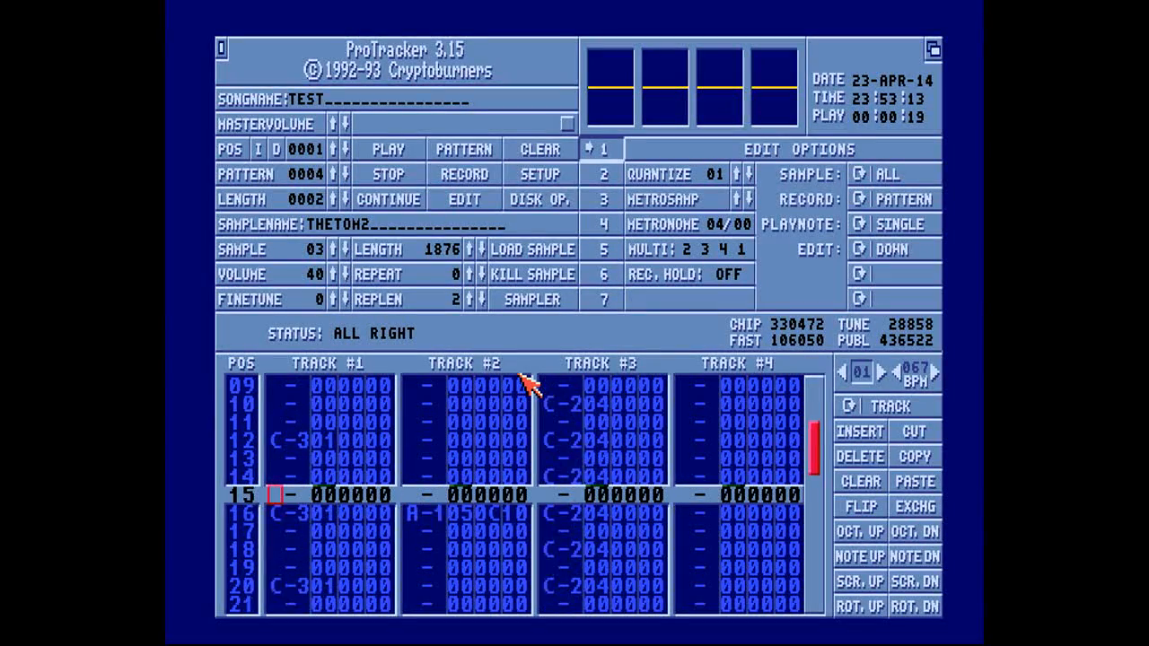
key(Down)
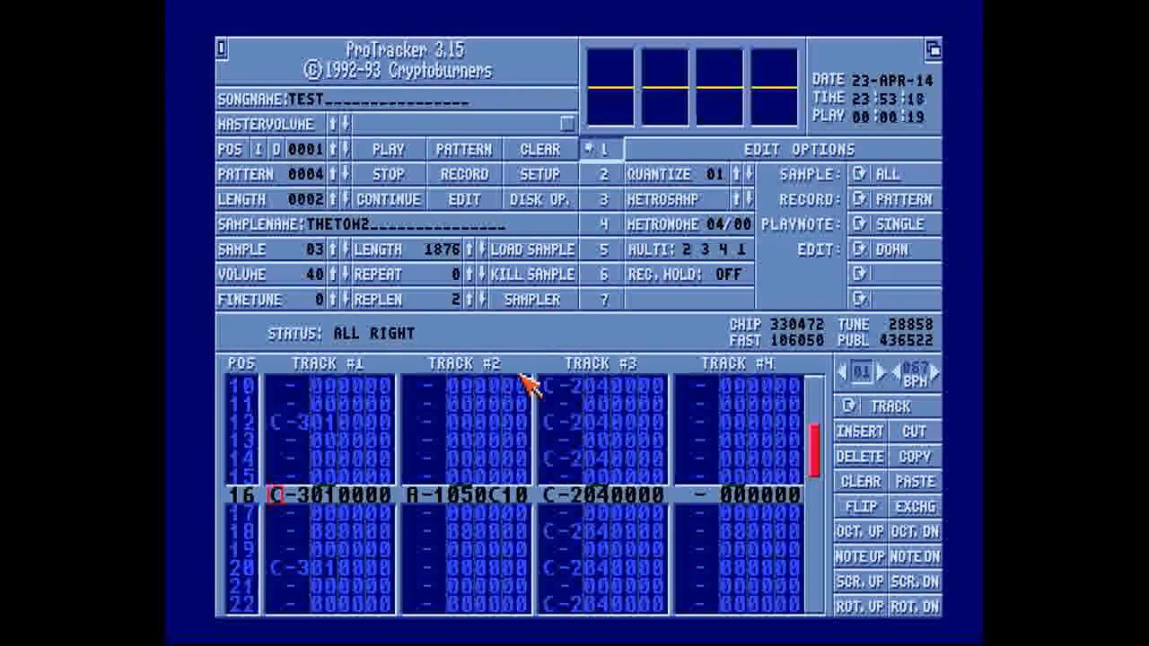
key(Up)
key(Down)
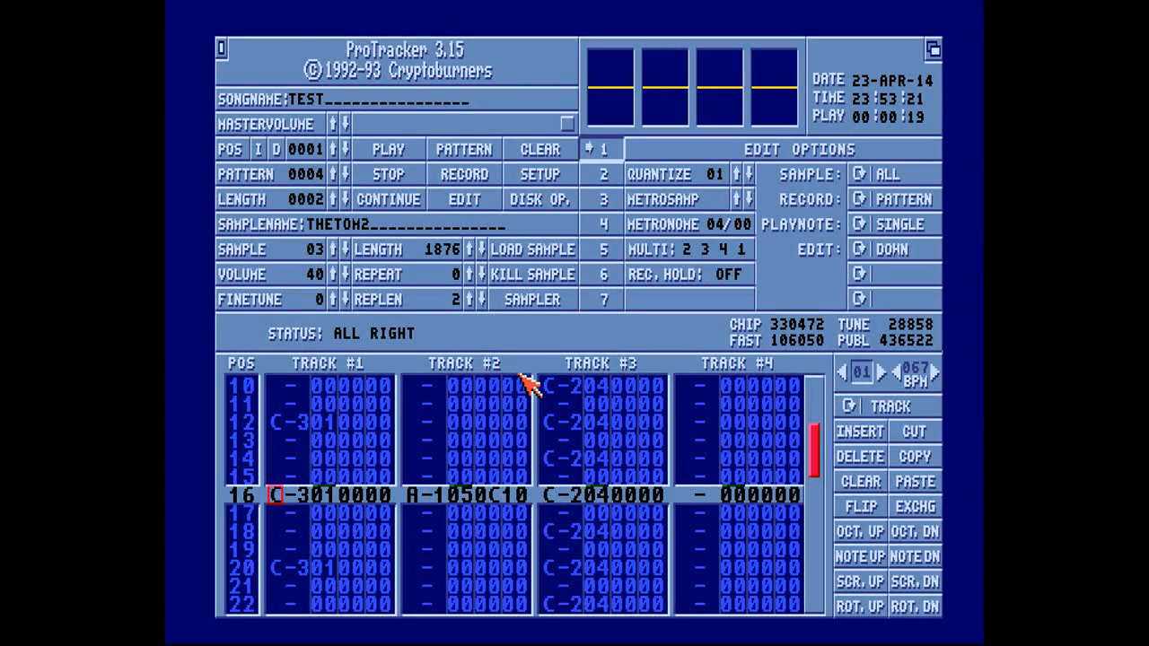
key(Up)
key(Down)
key(Down)
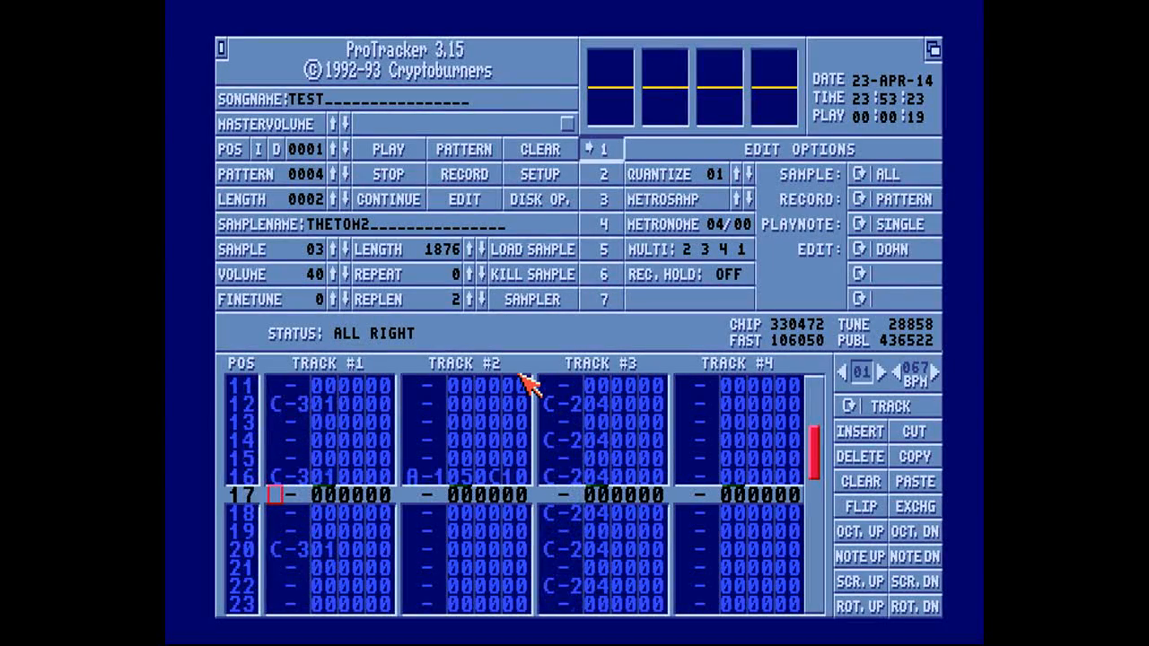
key(Up)
key(Up)
key(Up)
key(Up)
key(Up)
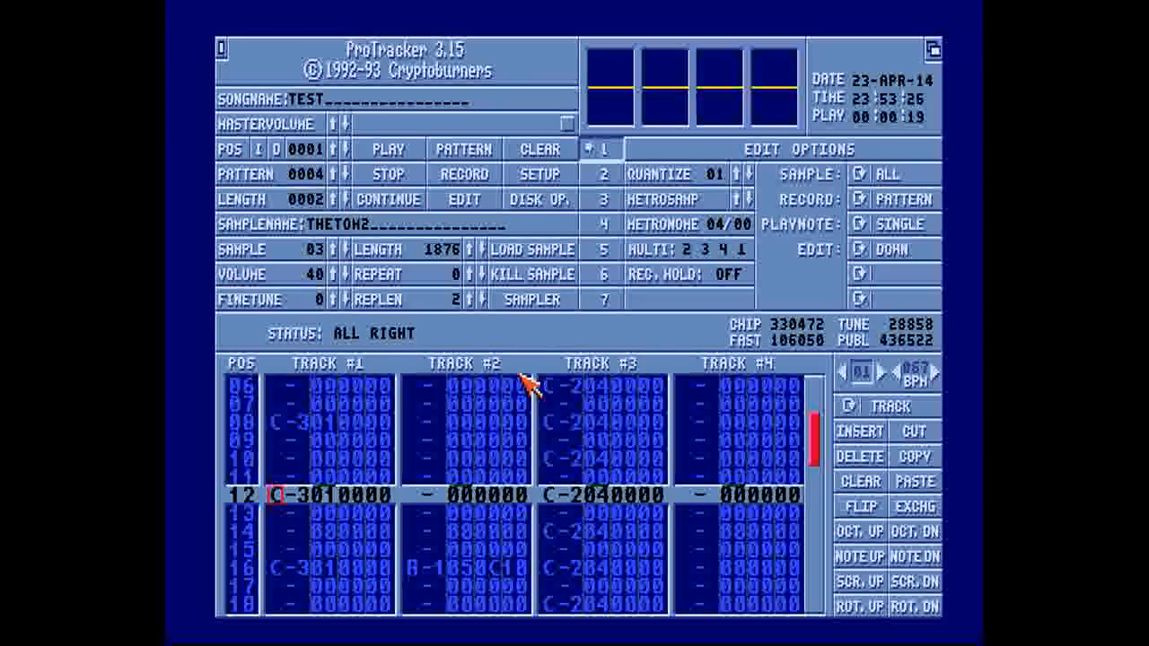
key(Down)
key(Down)
key(Down)
key(Down)
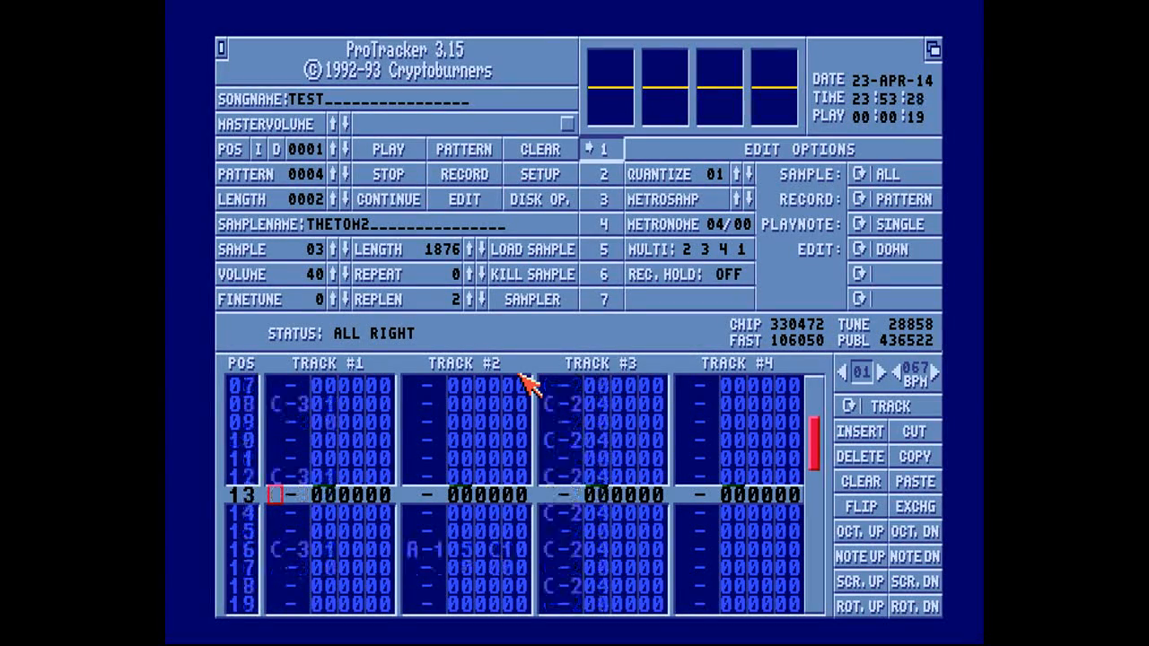
Return to row 02 and merge the cut block into track 1 of pattern 01 from there, keeping the existing notes
key(Down)
key(Down)
key(Up)
key(Up)
key(Up)
key(Up)
key(Up)
key(Up)
key(Up)
key(Up)
key(Up)
key(Up)
key(Up)
key(Up)
key(Up)
key(Up)
key(Up)
key(Up)
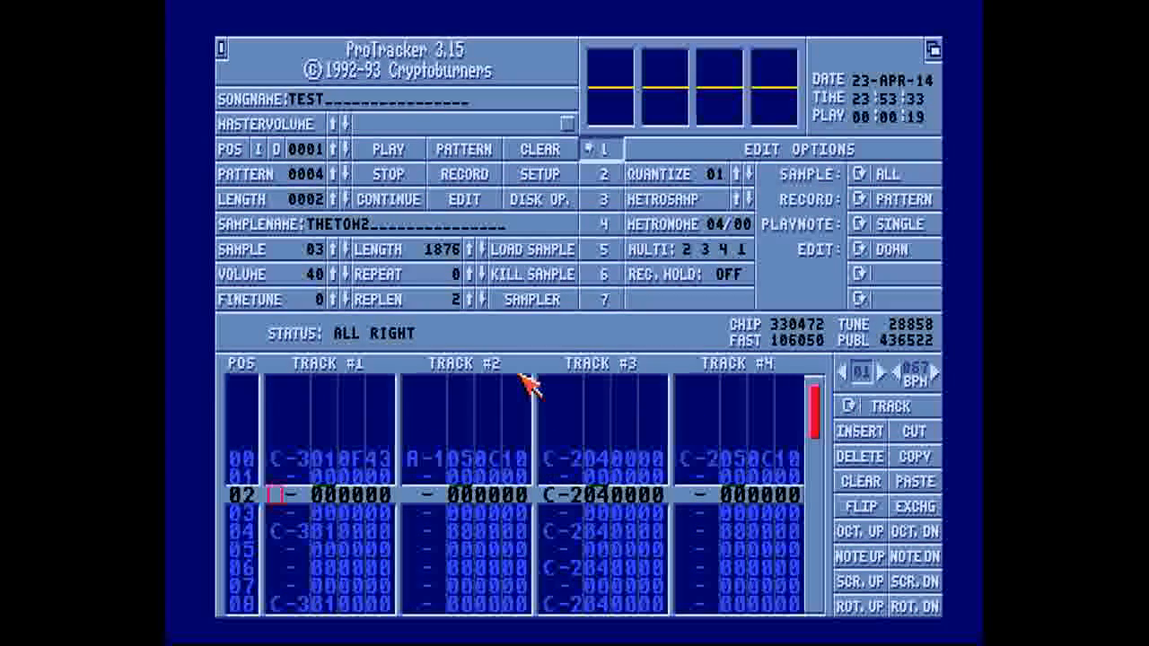
key(Down)
key(Down)
key(Down)
key(Down)
key(Down)
key(Down)
key(Down)
key(Down)
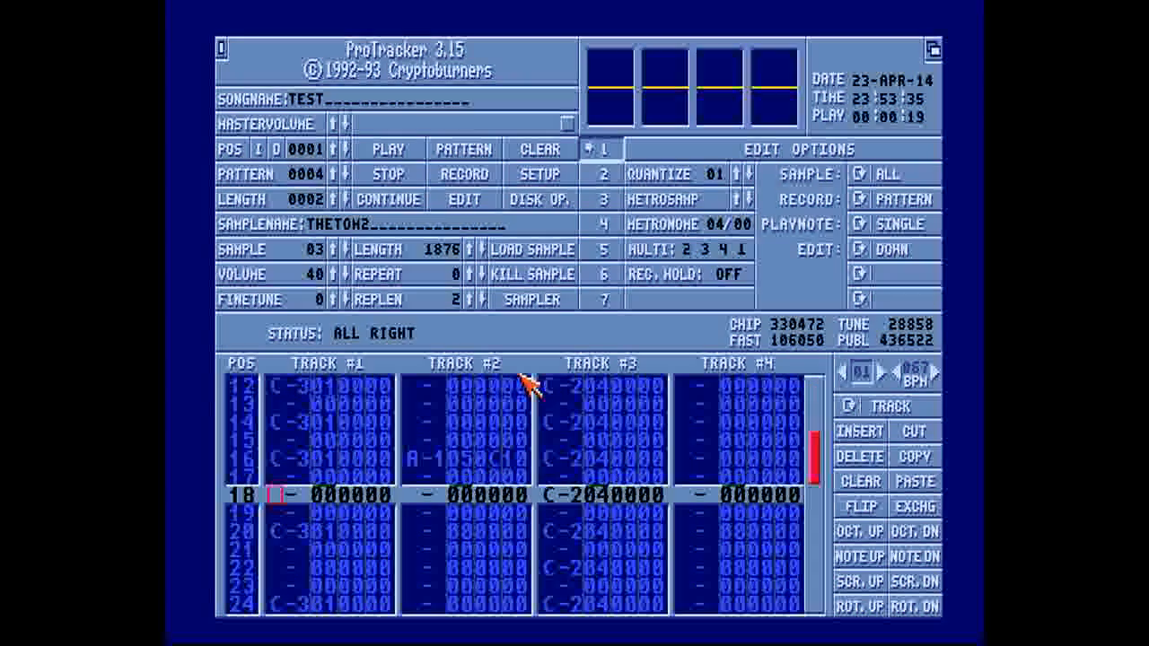
Examine the merged C-3 notes in track 1 of pattern 01 between rows 18 and 02
key(Down)
key(Down)
key(Down)
key(Down)
key(Down)
key(Up)
key(Up)
key(Up)
key(Up)
key(Up)
key(Up)
key(Up)
key(Up)
key(Up)
key(Up)
key(Up)
key(Up)
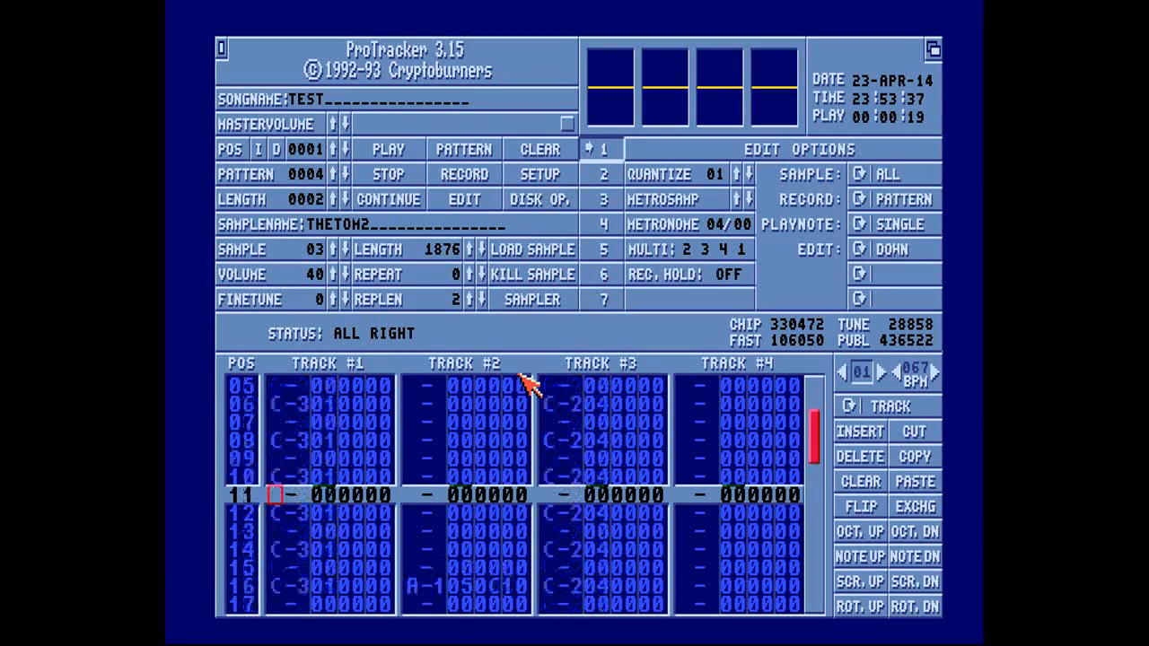
key(Down)
key(Down)
key(Down)
key(Down)
key(Down)
key(Down)
key(Down)
key(Down)
key(Down)
key(Down)
key(Down)
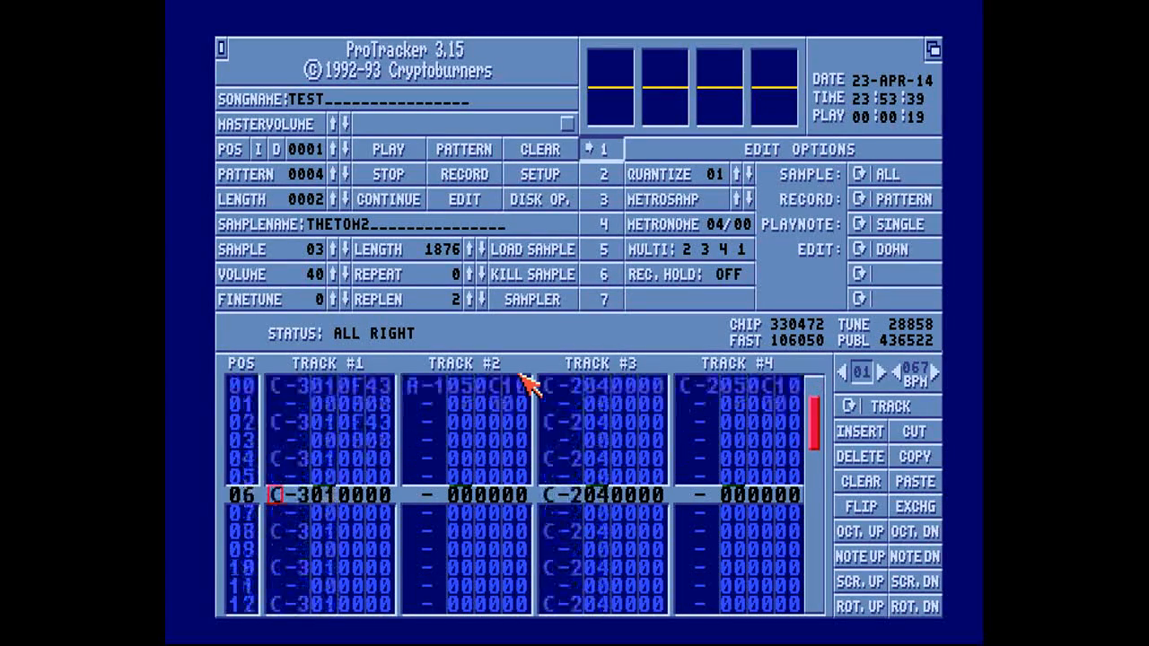
key(Down)
key(Down)
key(Down)
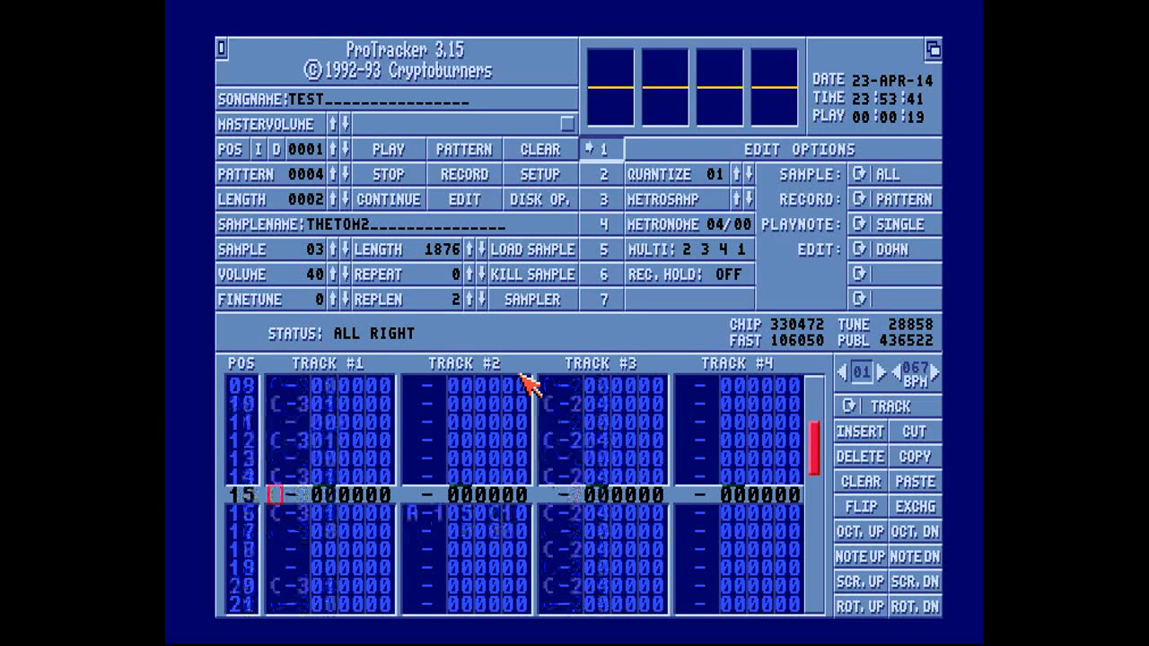
key(Up)
key(Up)
key(Up)
key(Up)
key(Up)
key(Up)
key(Up)
key(Up)
key(Up)
key(Up)
key(Up)
key(Up)
key(Up)
key(Up)
key(Up)
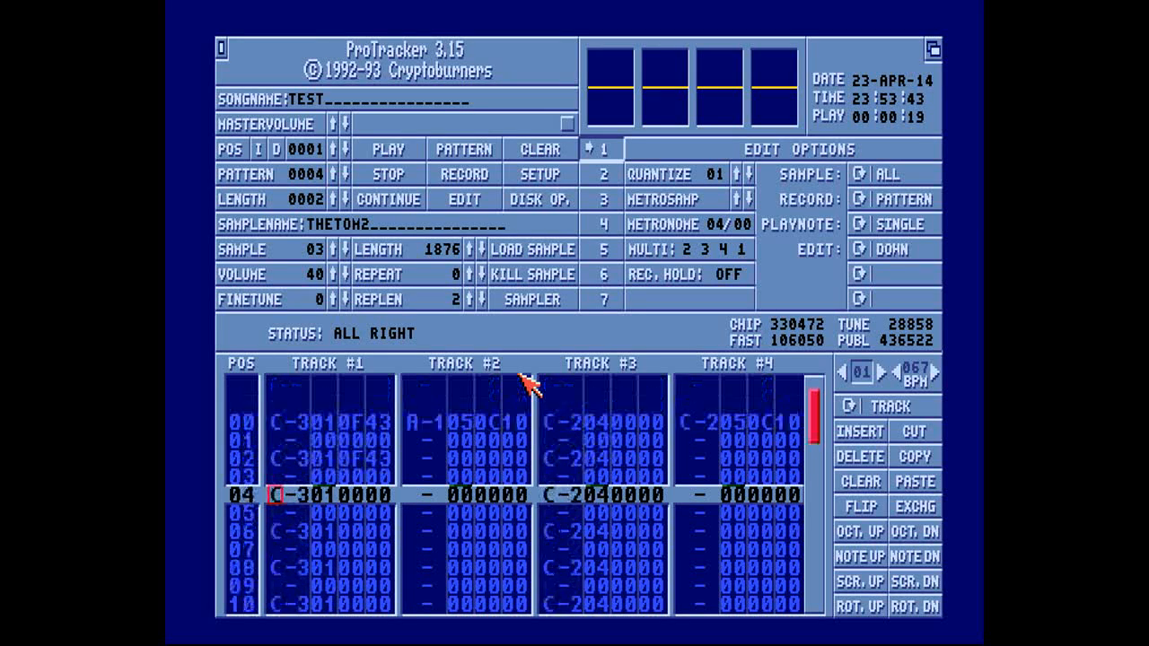
key(Down)
key(Down)
key(Down)
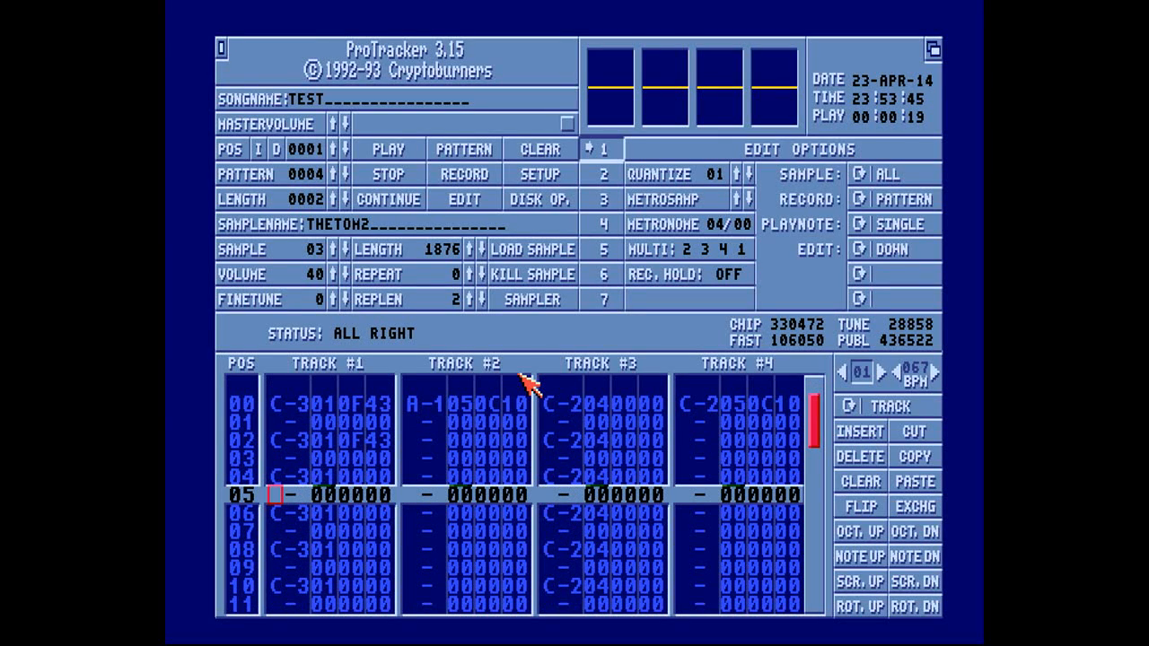
key(Up)
key(Up)
key(Up)
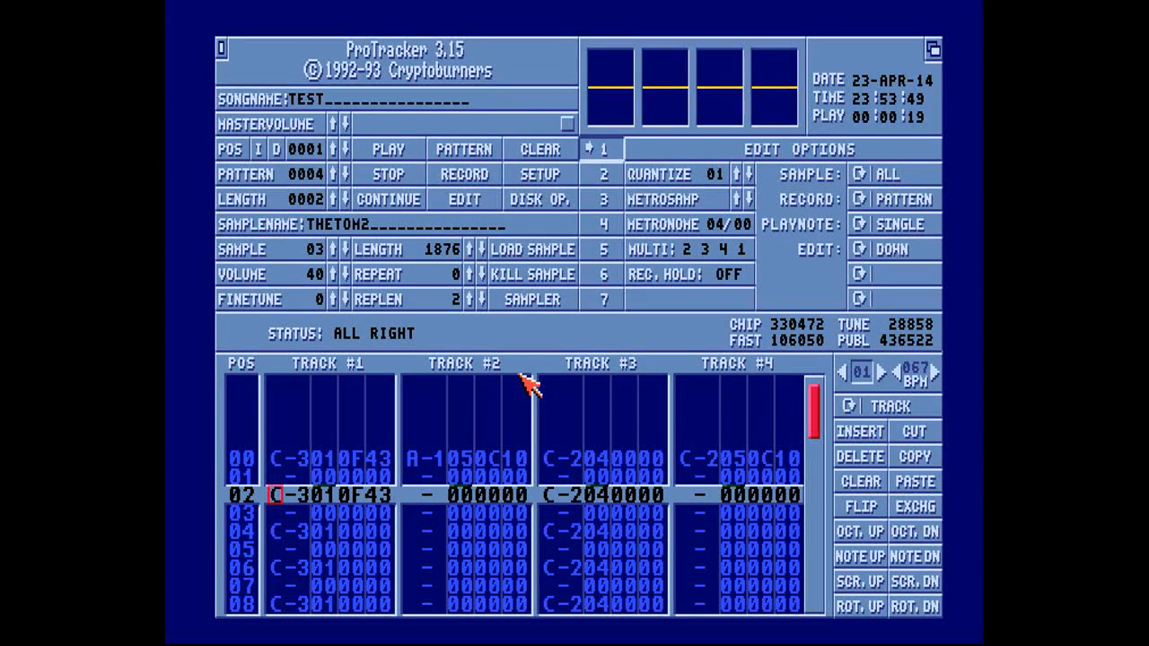
key(Right)
key(Down)
key(Down)
key(Down)
key(Down)
key(Down)
key(Down)
key(Down)
key(Down)
key(Down)
key(Down)
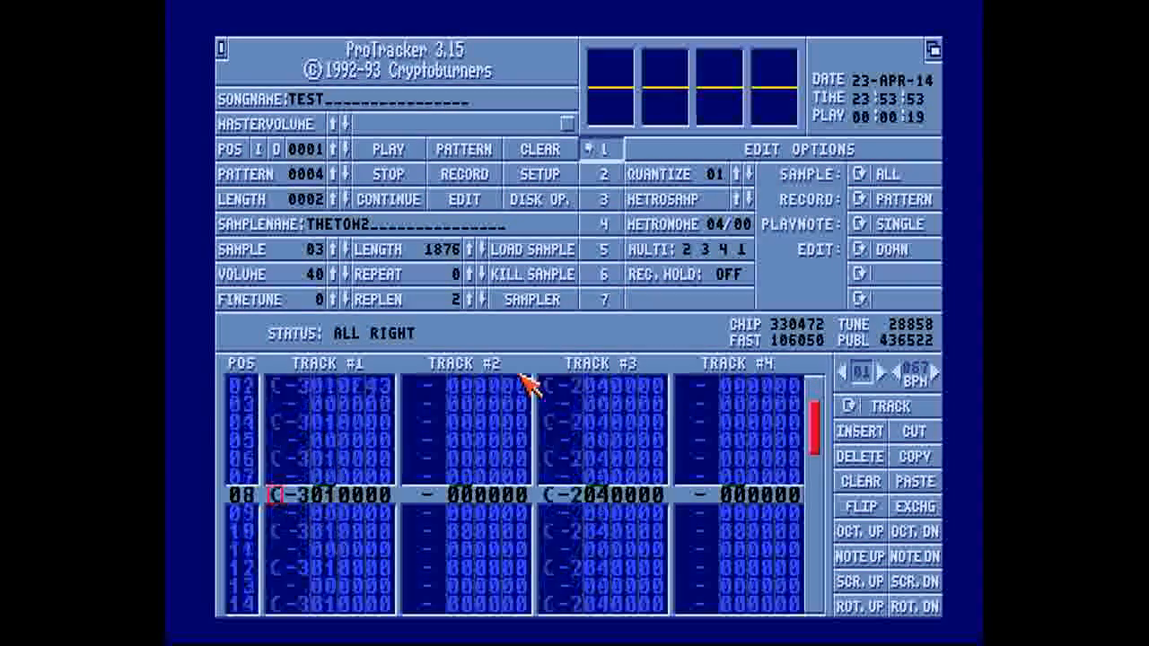
key(Up)
key(Up)
key(Up)
key(Up)
key(Up)
key(Up)
key(Up)
key(Up)
key(Up)
key(Up)
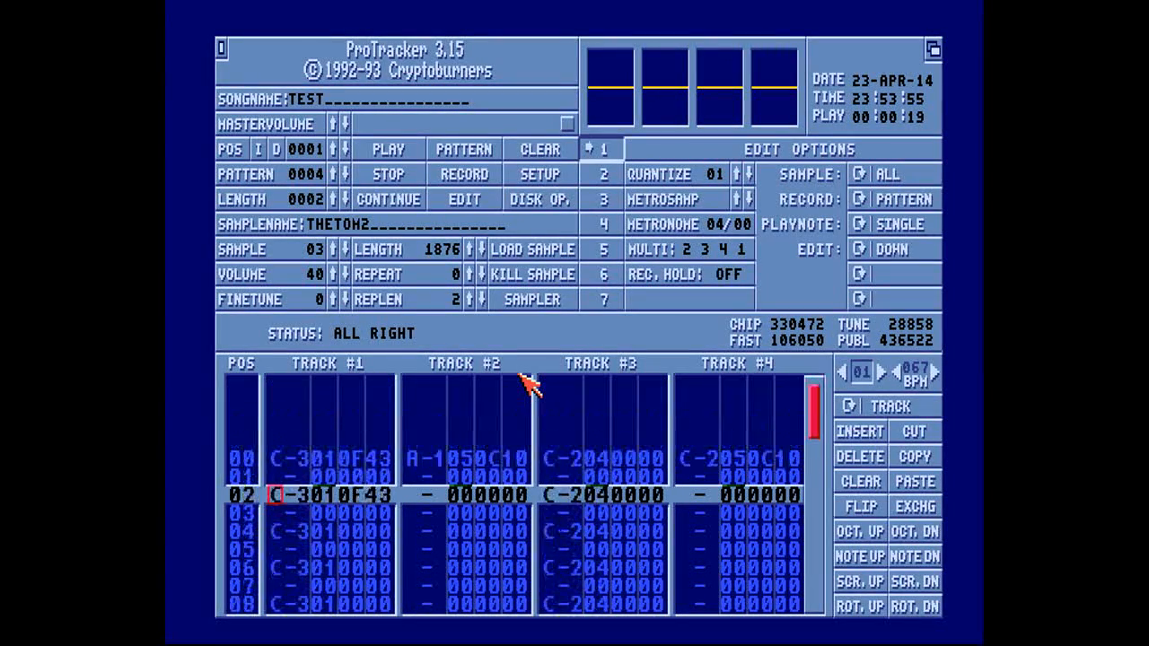
key(Left)
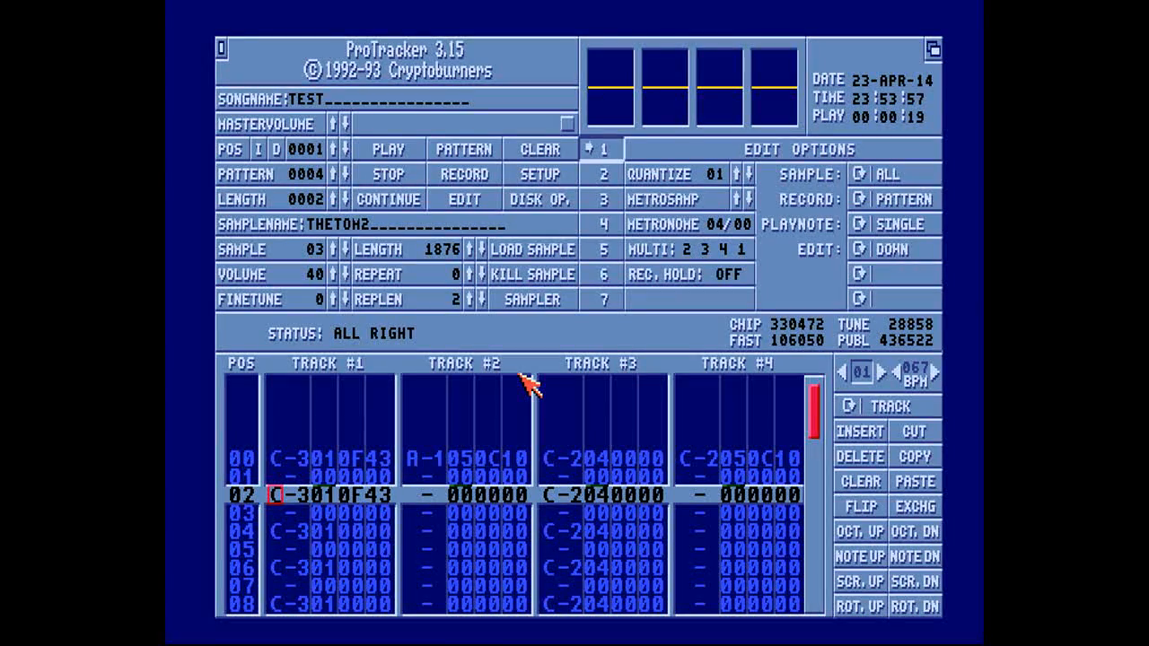
key(Down)
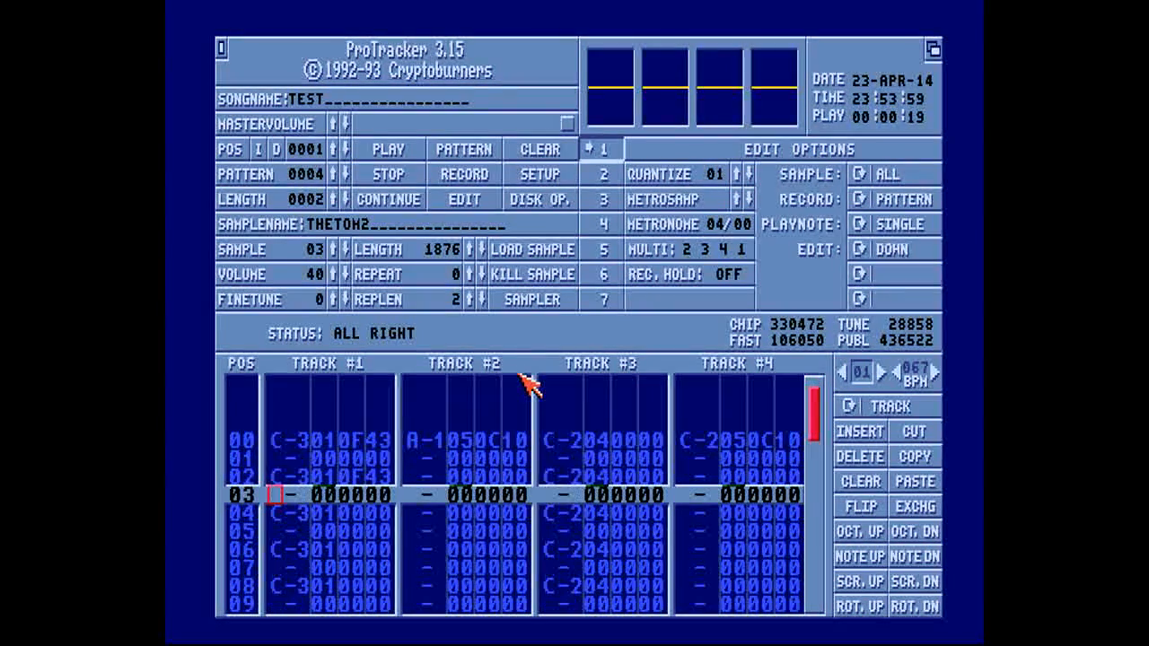
key(Up)
key(Down)
key(Down)
key(Down)
key(Down)
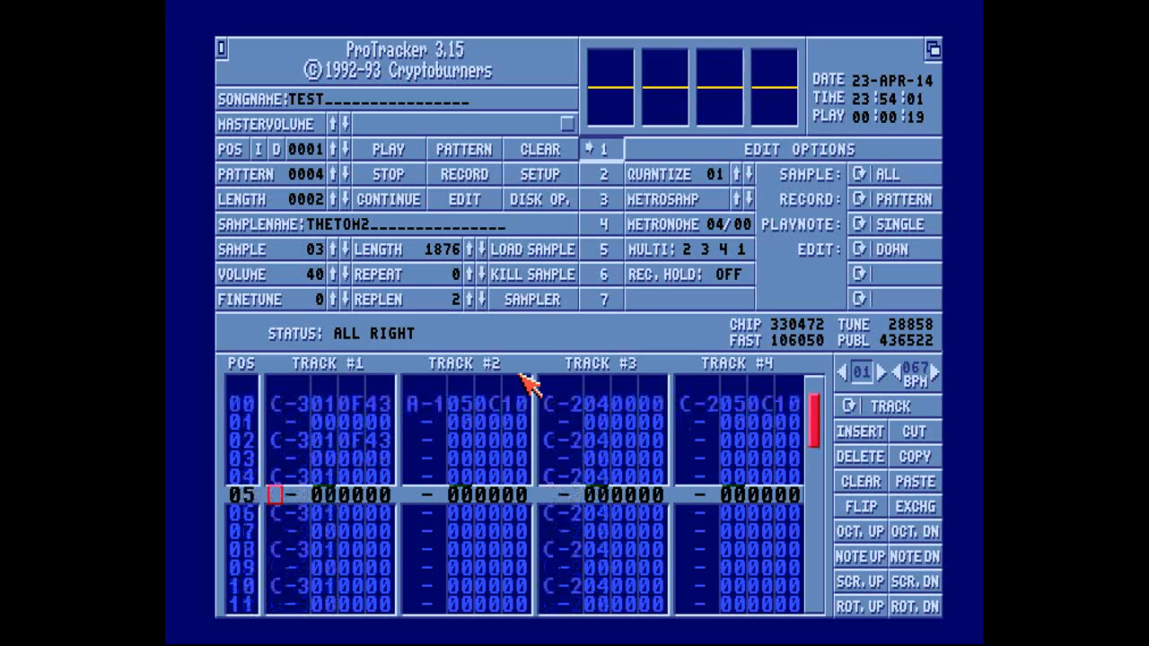
key(Up)
key(Up)
key(Up)
key(Up)
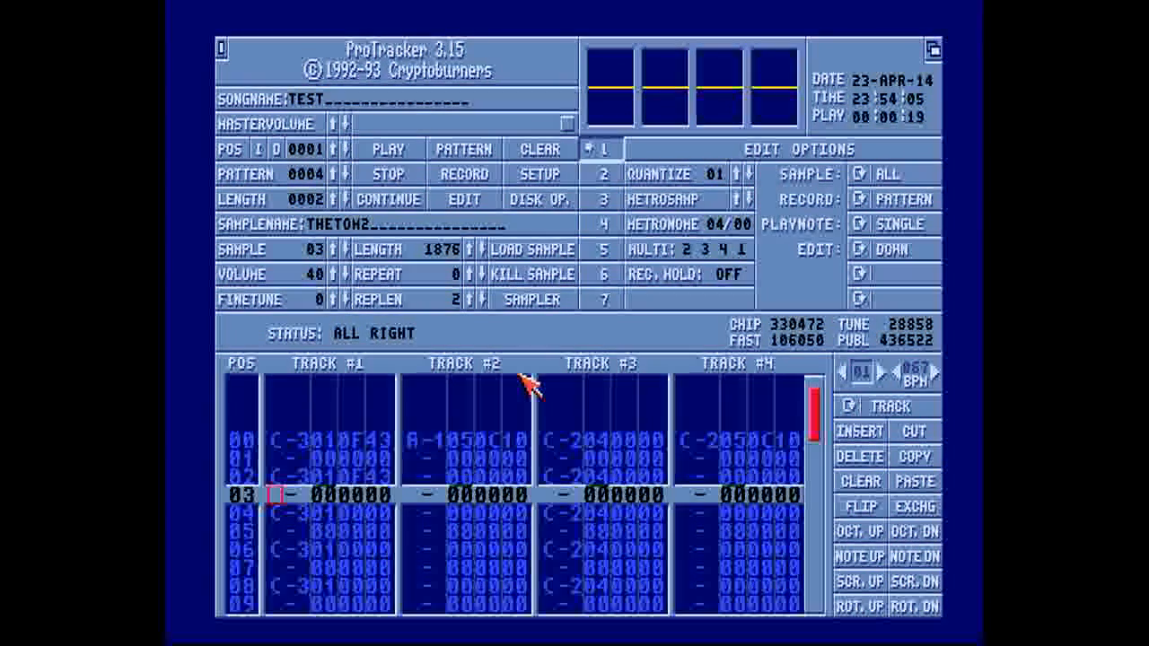
key(Down)
key(Down)
key(Down)
key(Up)
key(Up)
key(Down)
key(Down)
key(Down)
key(Up)
key(Up)
key(Up)
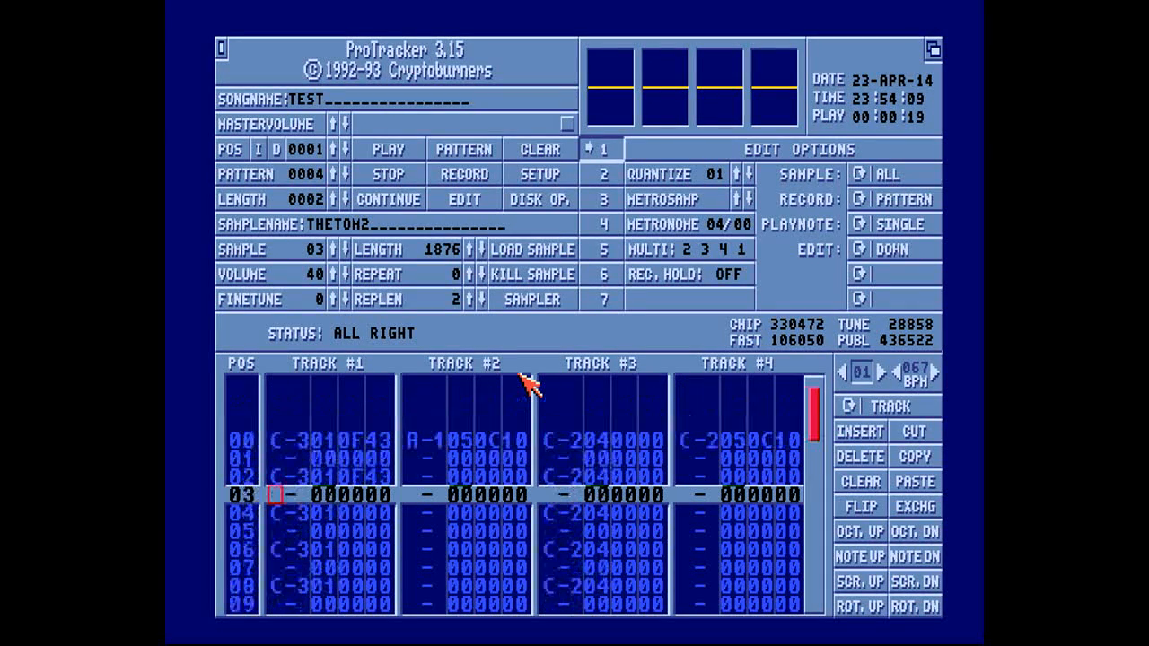
key(Down)
key(Down)
key(Shift_R)
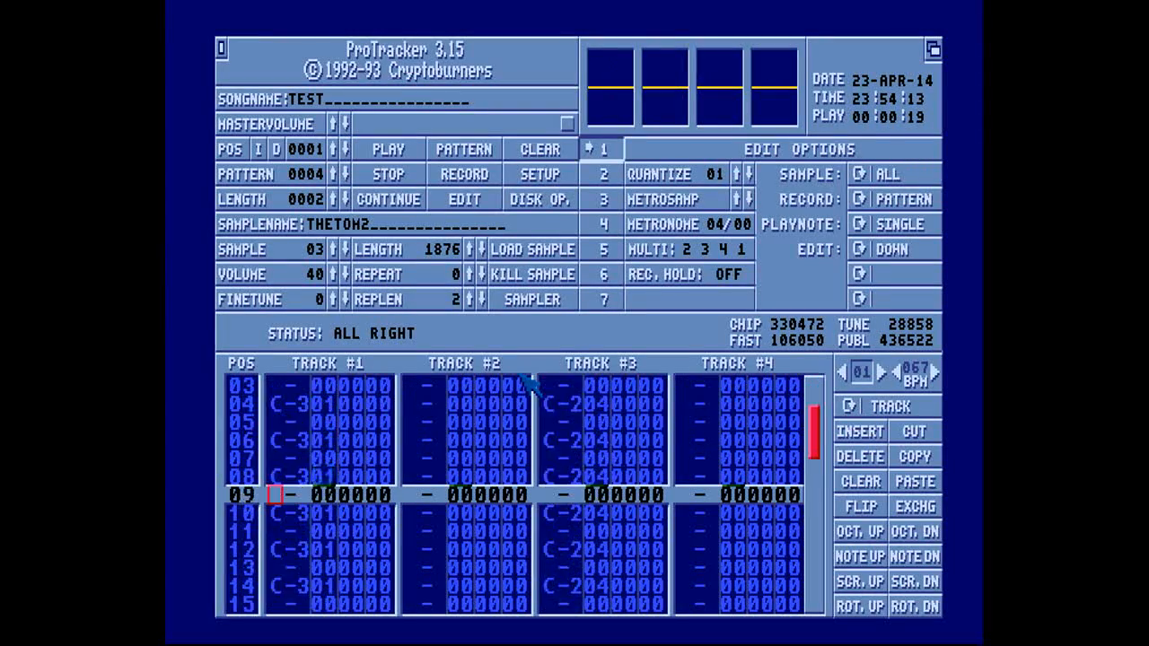
key(space)
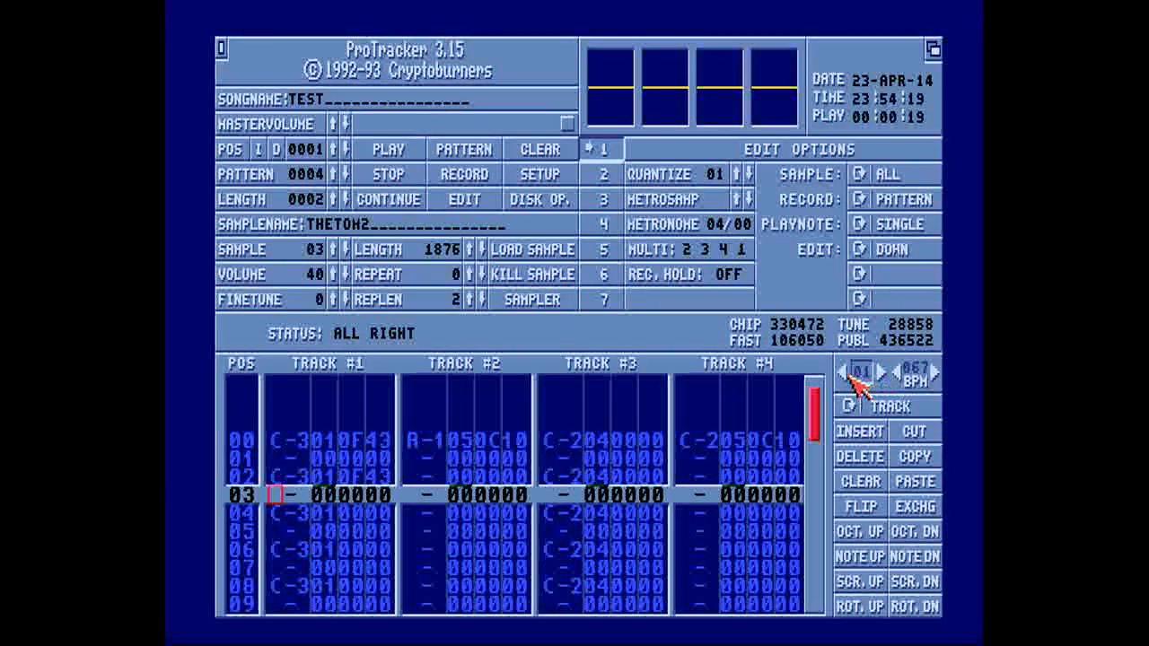
Extend the song length to 3, insert a position at 0001 and assign pattern 0001 to it
click(334, 199)
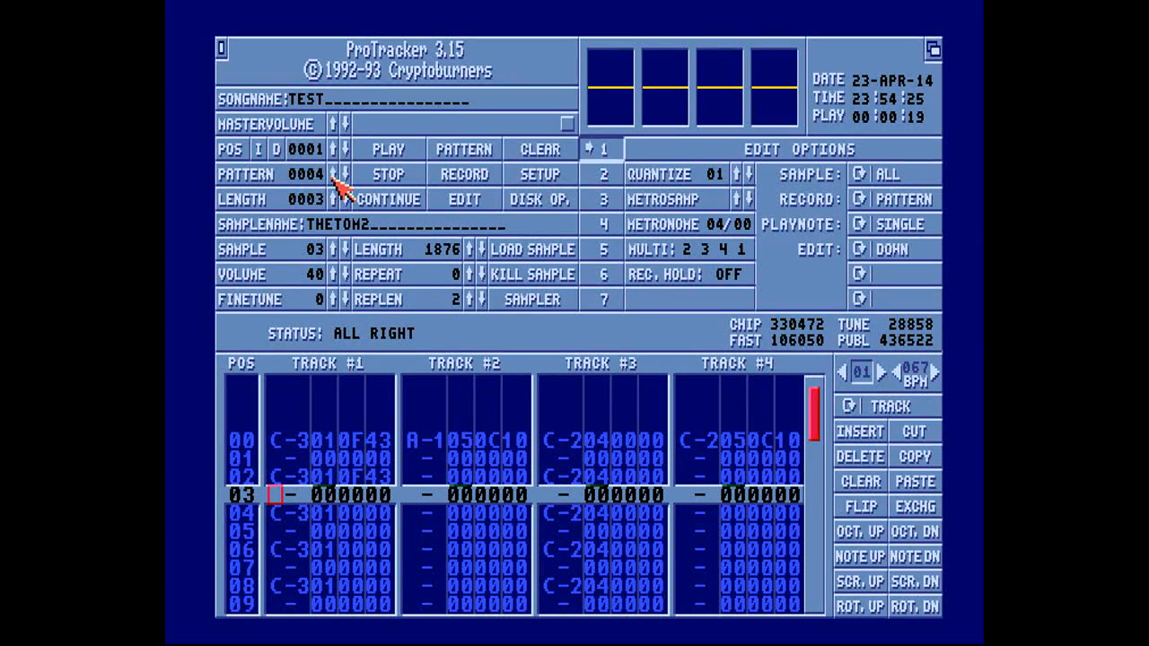
click(258, 150)
click(333, 174)
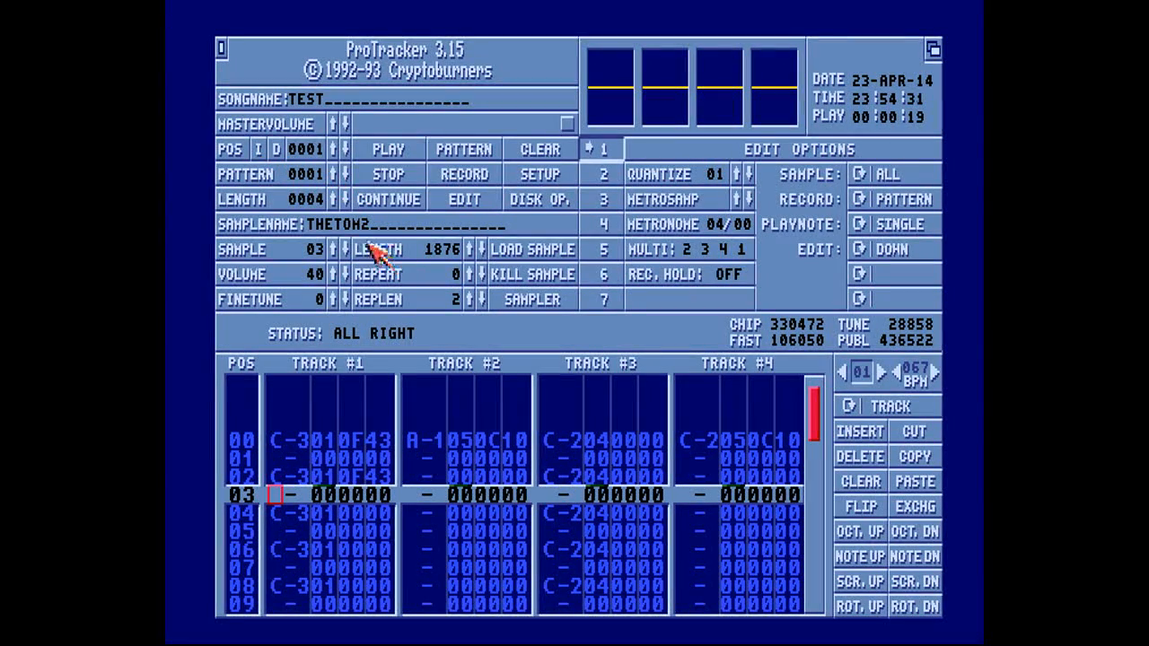
click(333, 150)
click(333, 150)
click(346, 150)
click(346, 150)
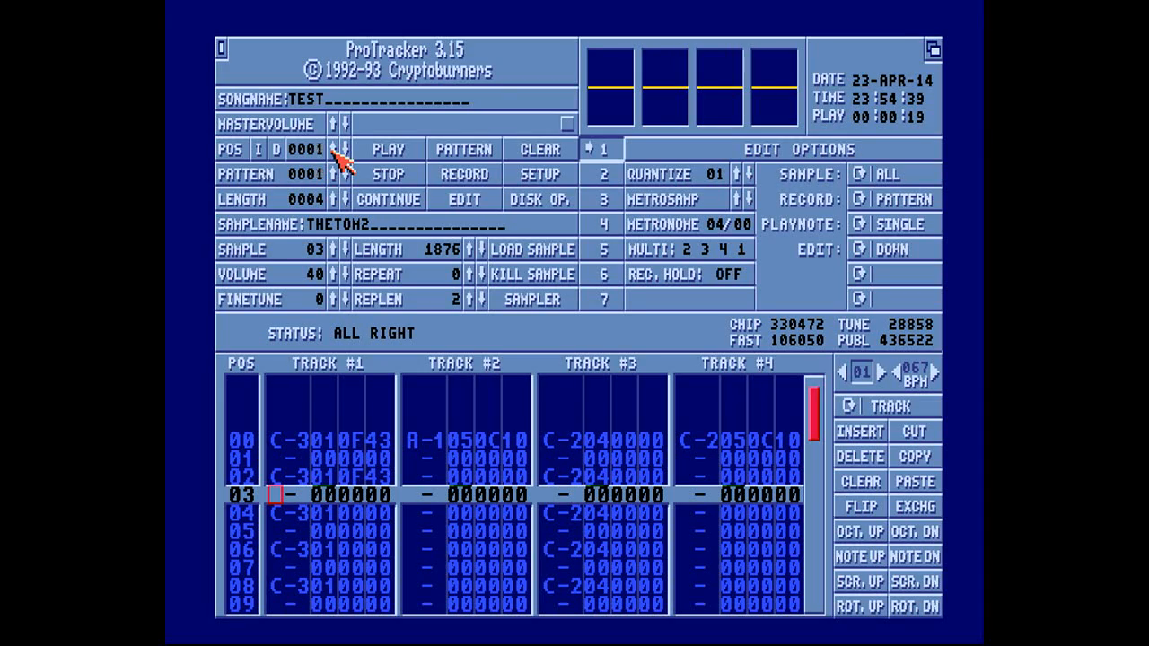
Assign pattern 0001 to song position 0003 and set the song length to 4
click(333, 150)
click(333, 150)
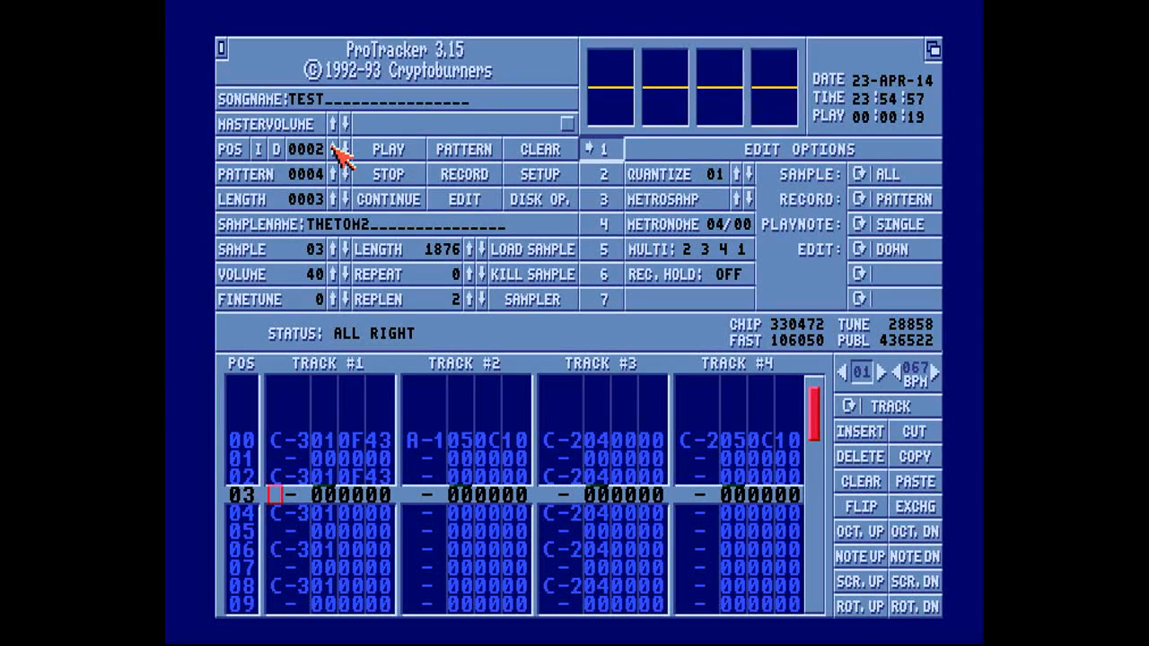
click(333, 174)
click(333, 200)
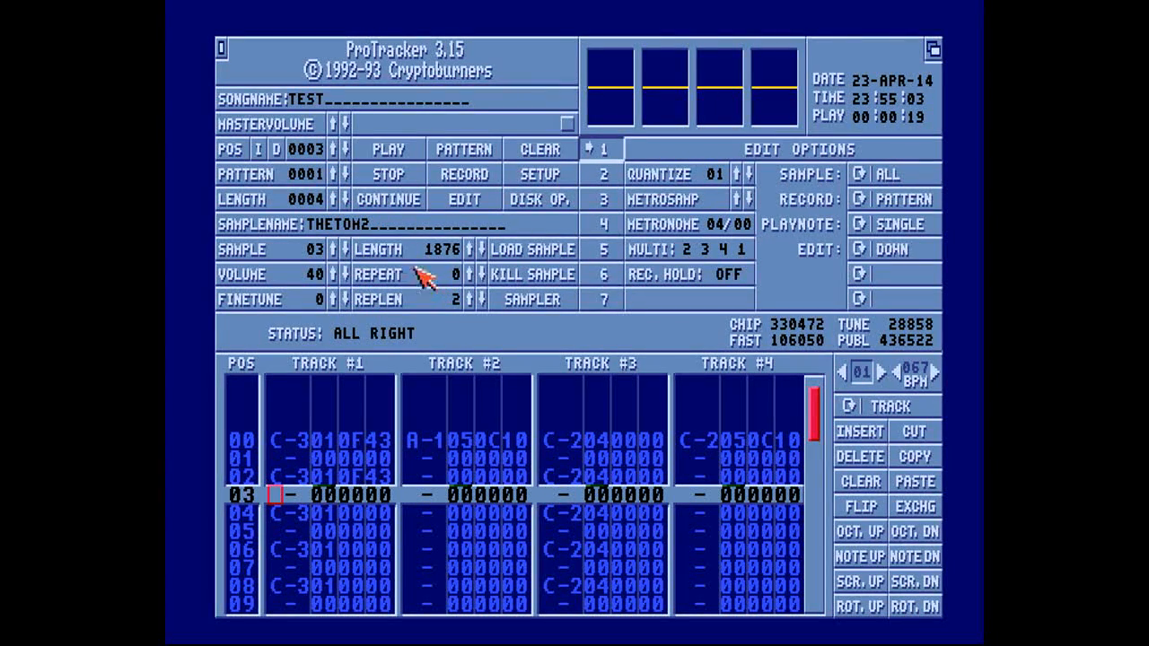
Return to song position 0000 and play the song from there
click(347, 151)
click(376, 153)
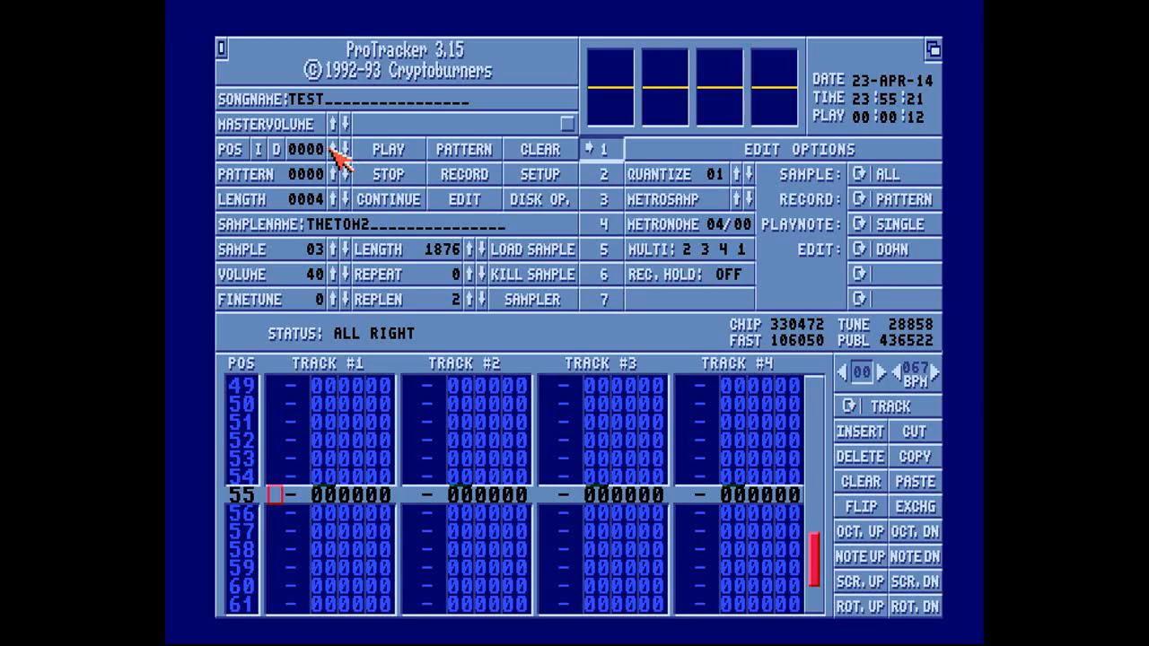
Switch the editor to pattern 01 and paste the block into track 1 from row 32
click(882, 371)
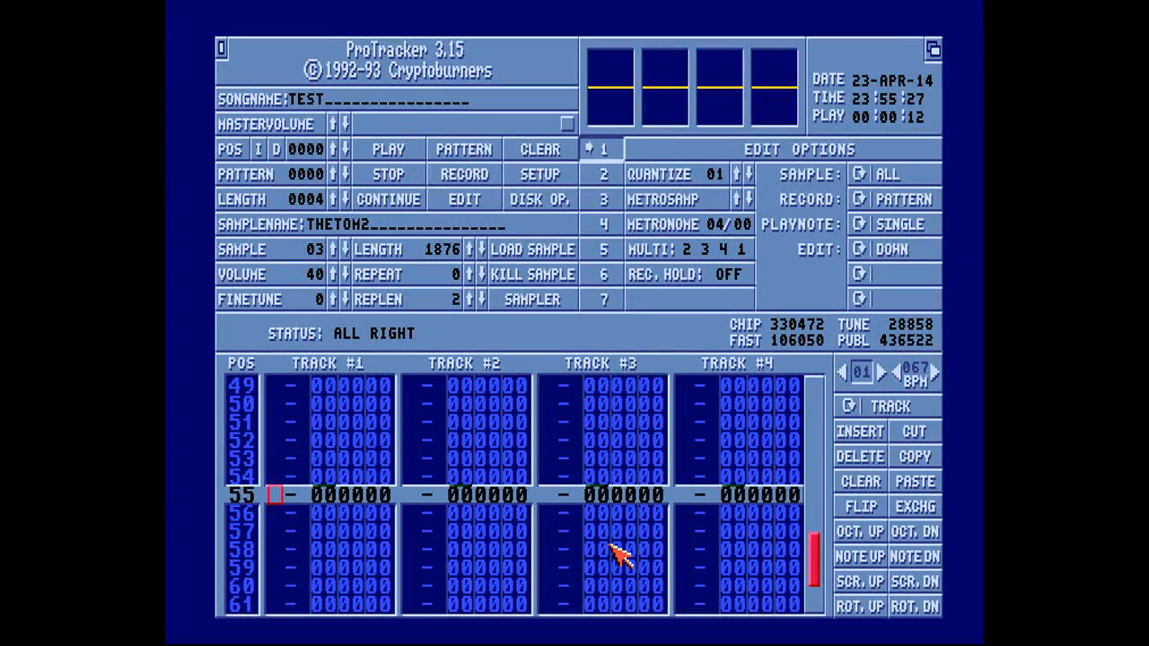
key(F8)
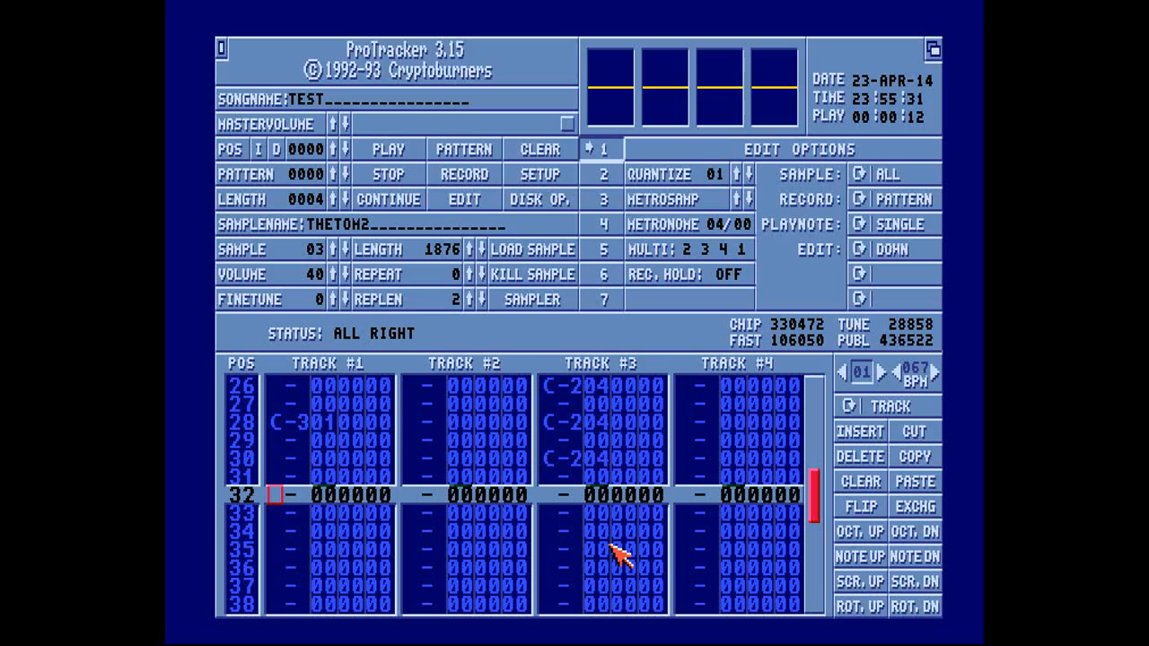
key(Down)
key(Down)
key(Down)
key(Down)
key(Down)
key(Down)
key(Down)
key(Down)
key(Down)
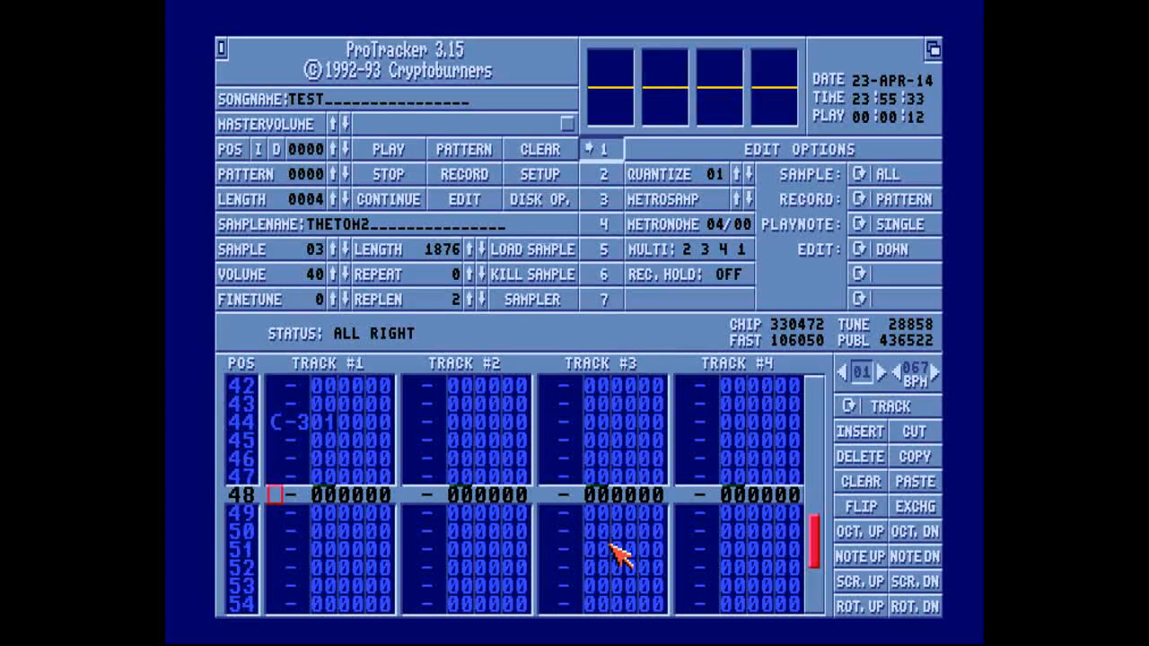
key(Down)
key(Down)
key(Down)
key(Down)
key(Down)
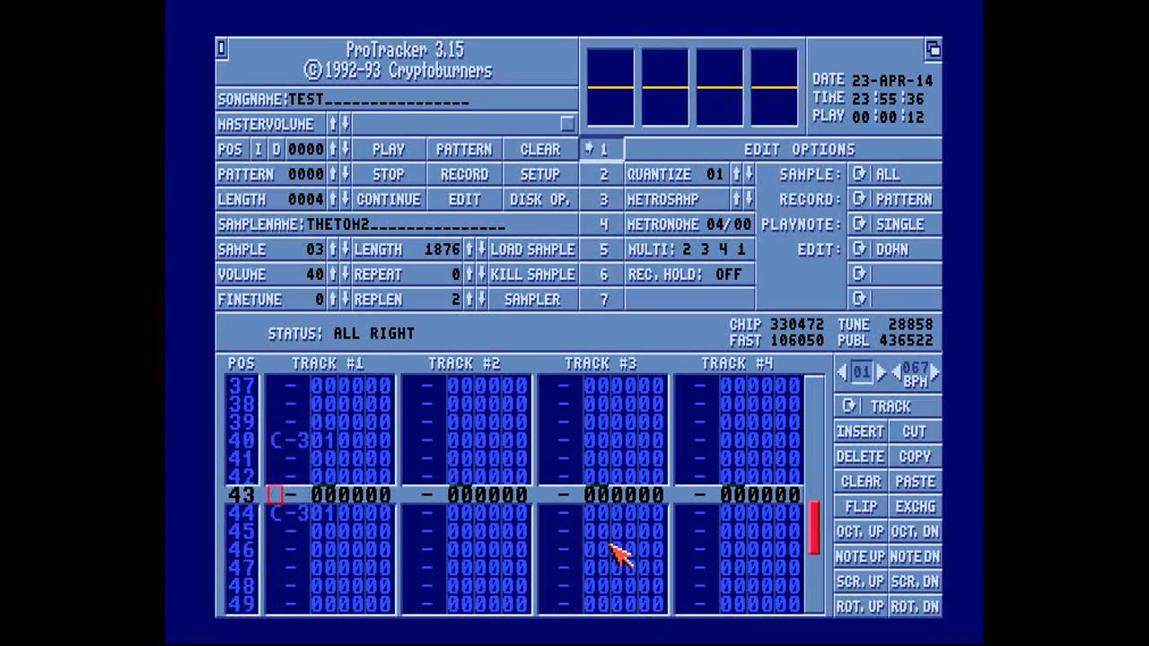
key(Down)
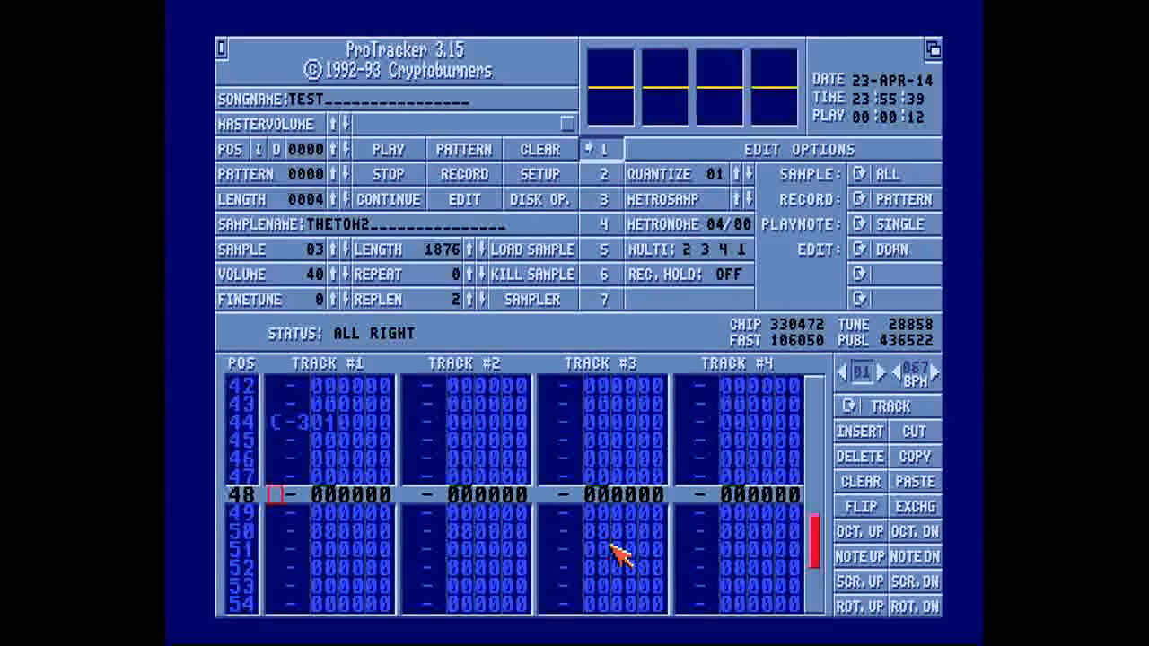
Paste the block into track 1 of pattern 01 from row 48
key(F9)
key(Up)
key(Up)
key(Up)
key(Up)
key(Up)
key(Up)
key(Up)
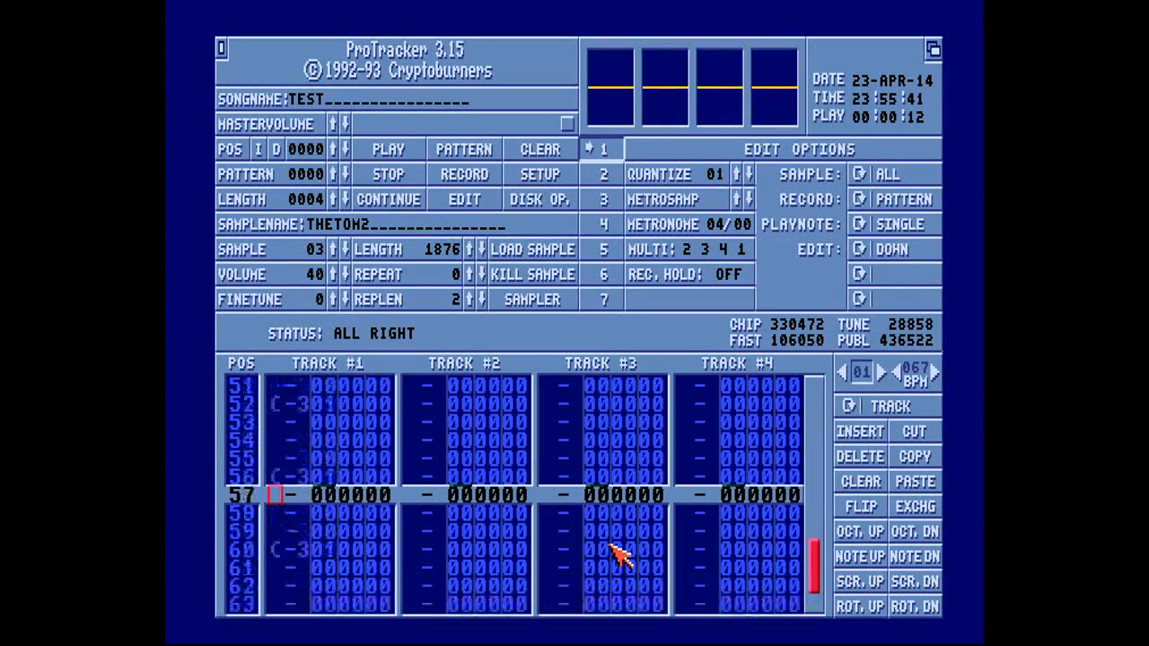
Play the TEST song from song position 0000
key(Down)
key(Down)
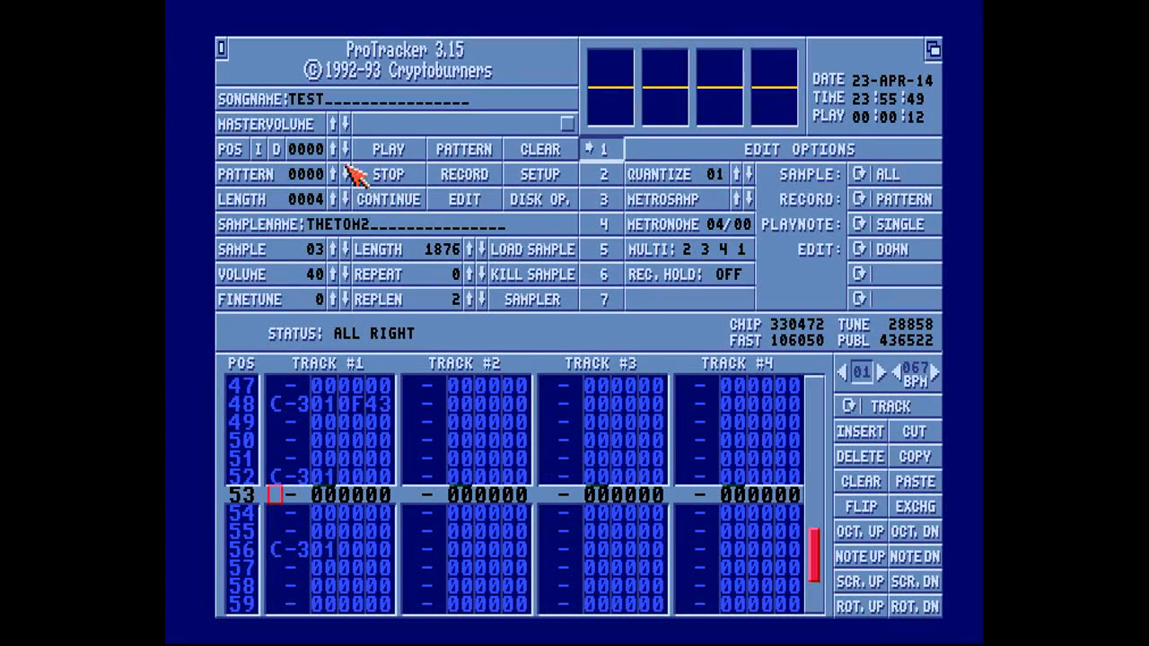
click(386, 151)
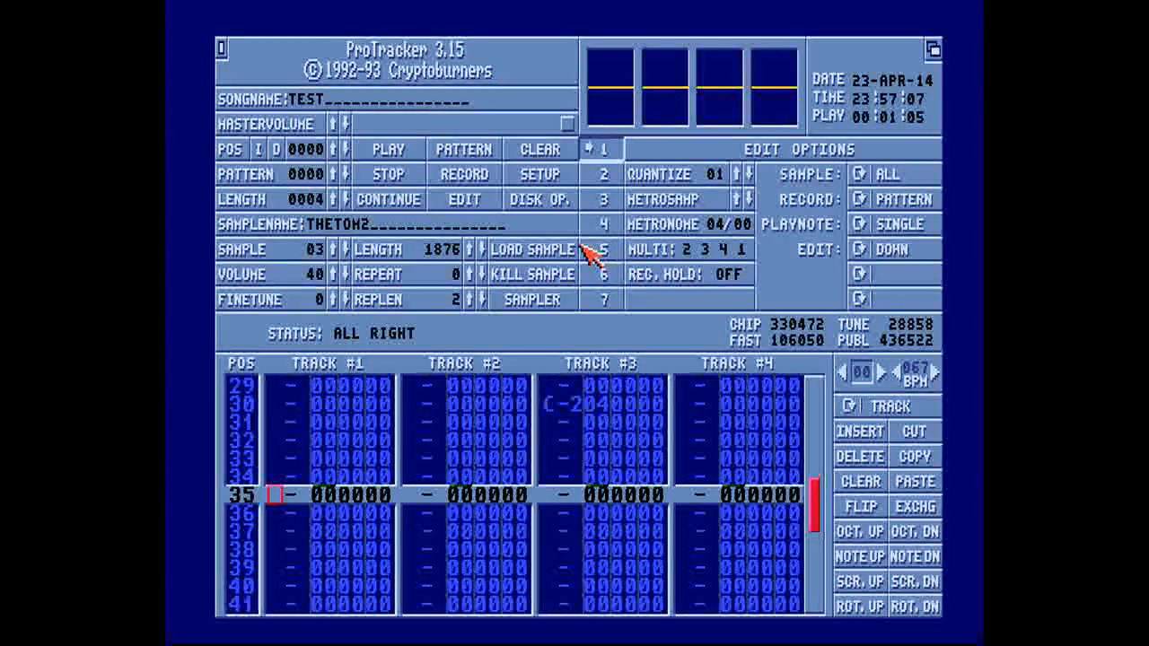
Open the disk operations and switch them to module mode for the ST-00:MODULES directory
click(548, 197)
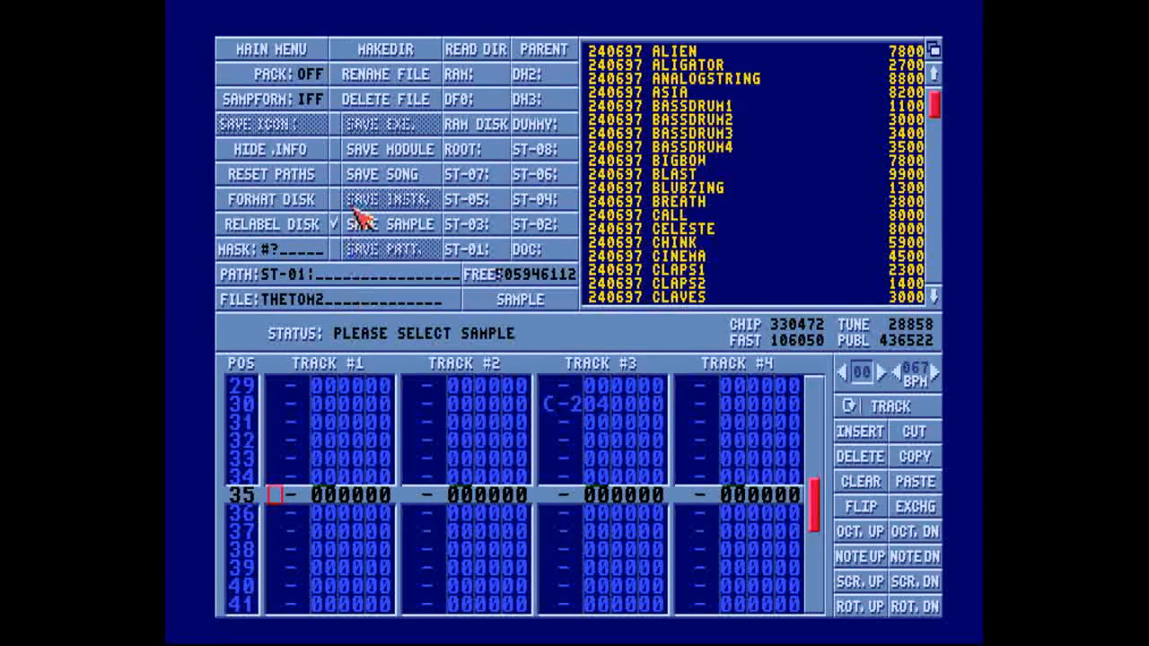
click(336, 151)
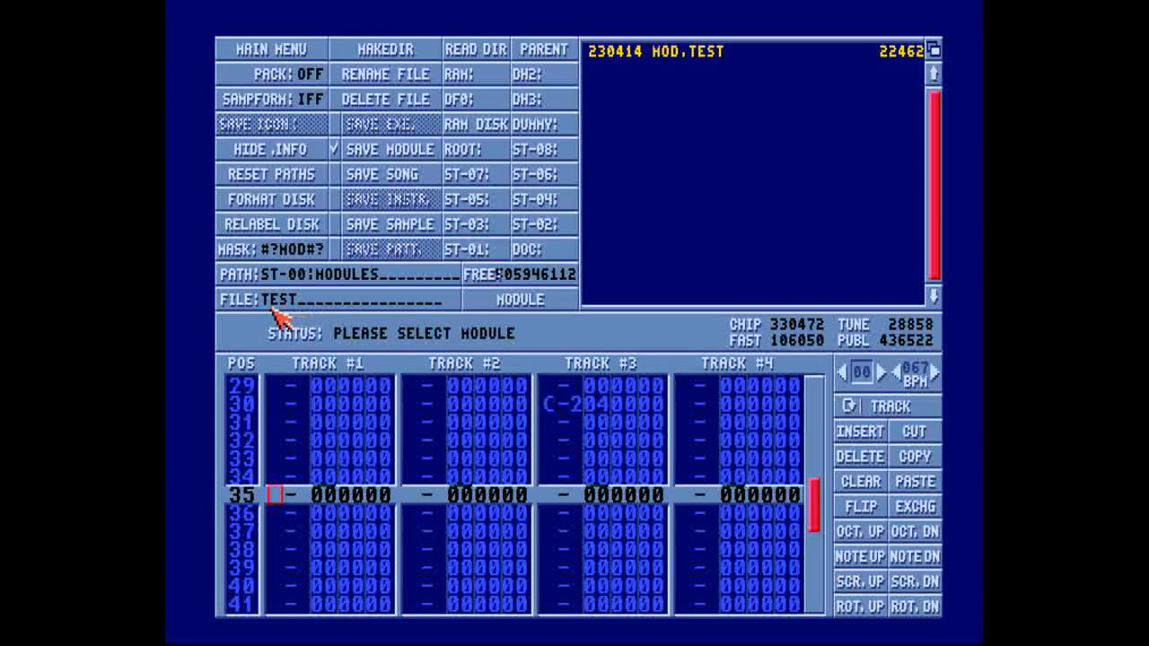
Try TEST2 as the module's file name and change it back to TEST
click(315, 305)
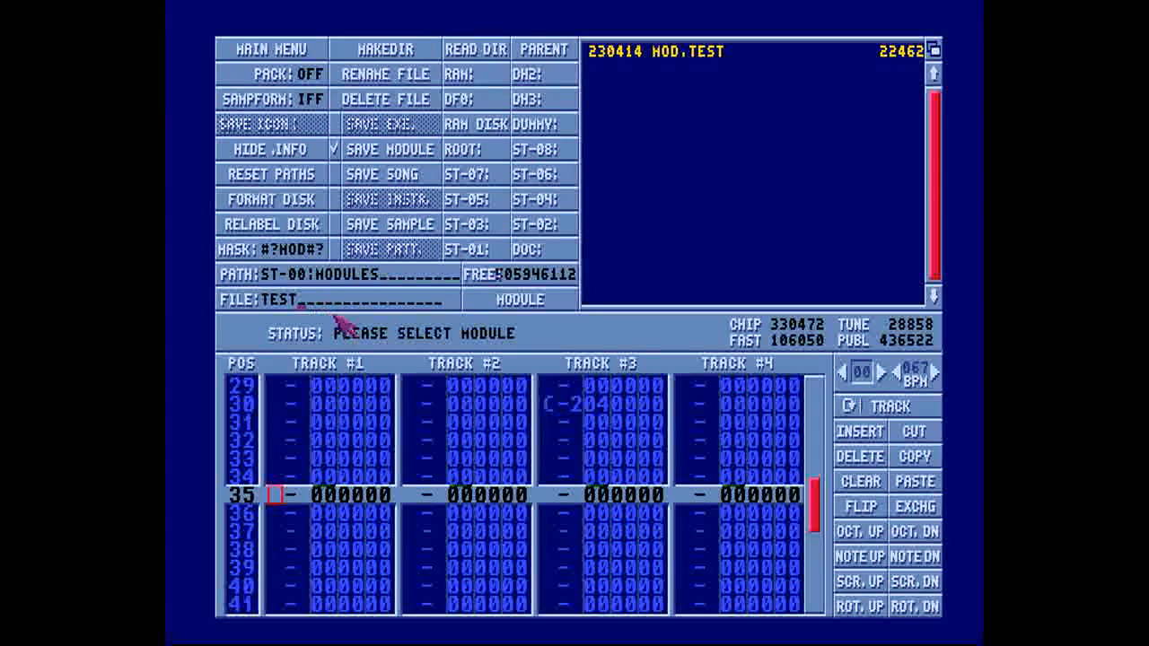
key(Return)
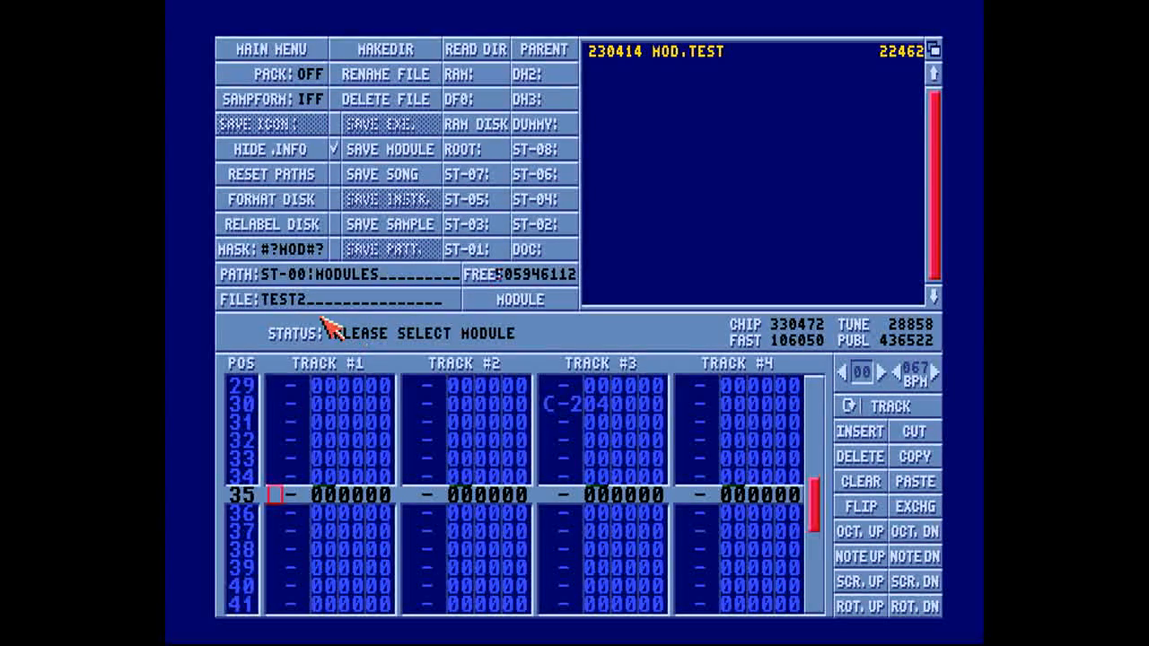
click(703, 54)
key(BackSpace)
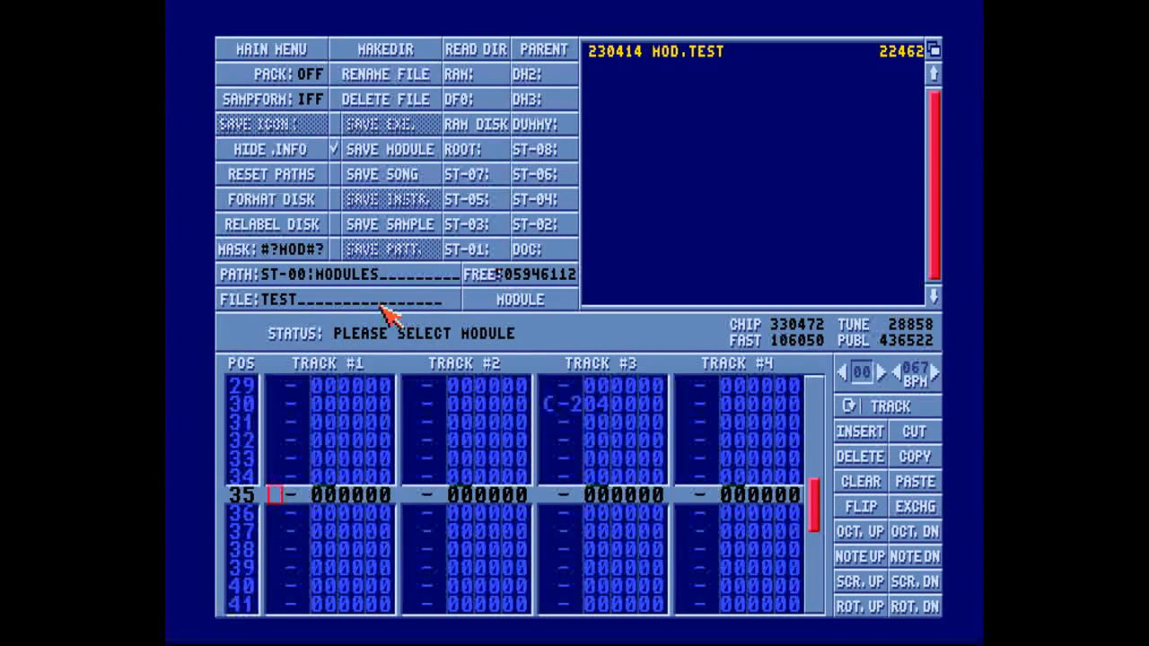
Save the module under the file name TEST in ST-00:MODULES
click(400, 159)
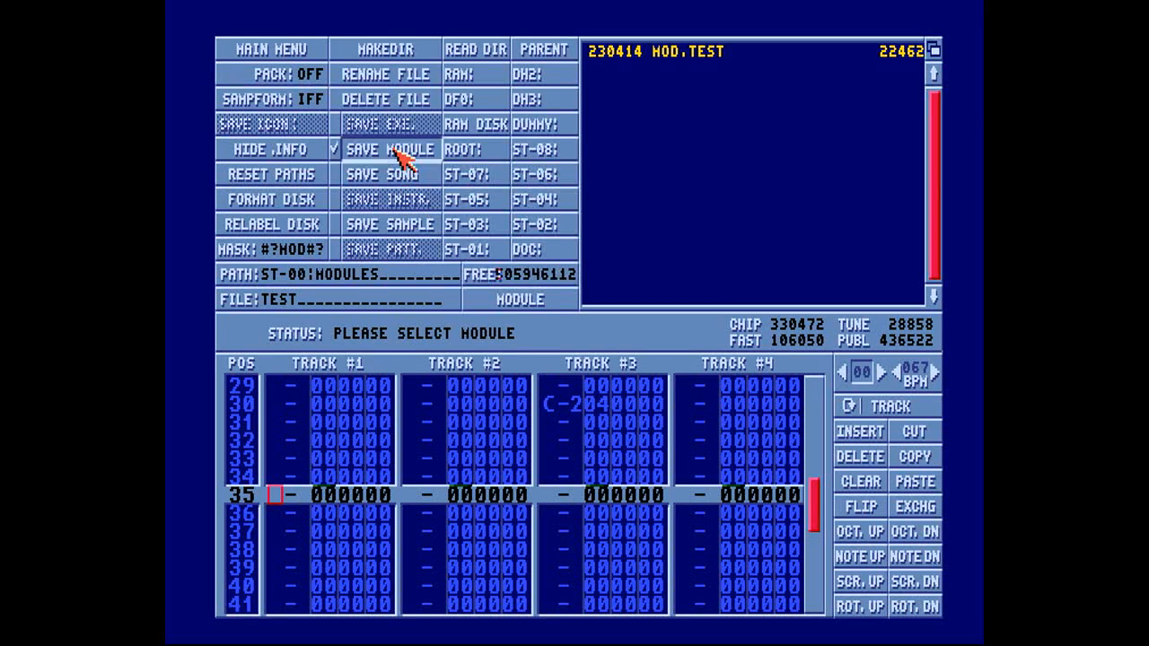
click(471, 272)
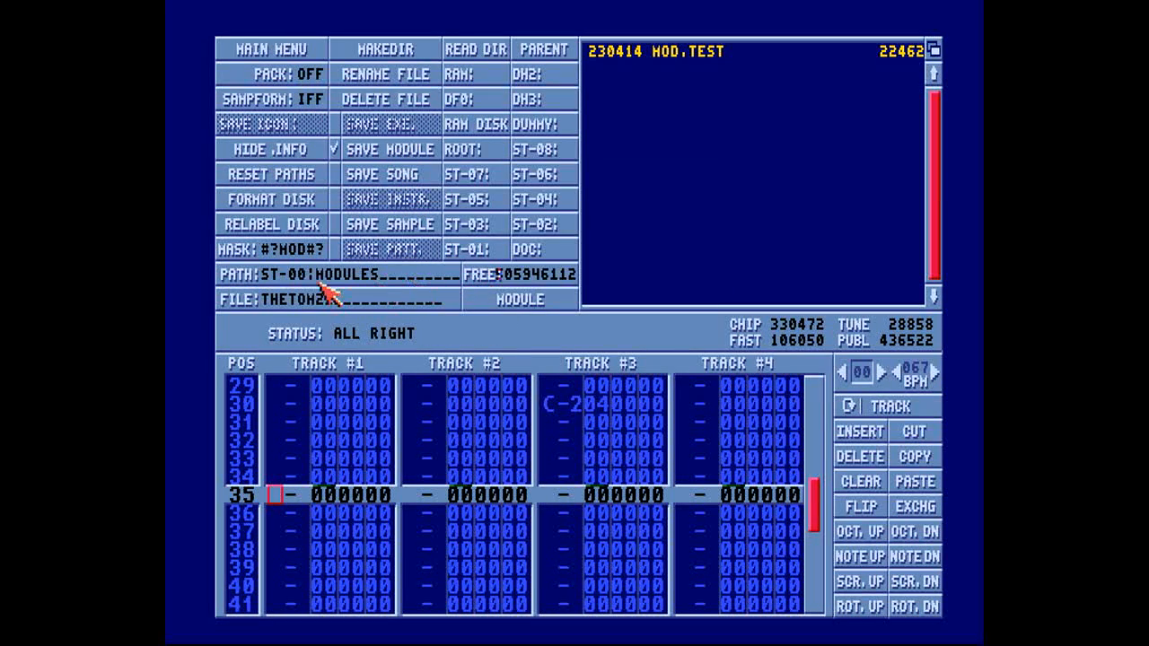